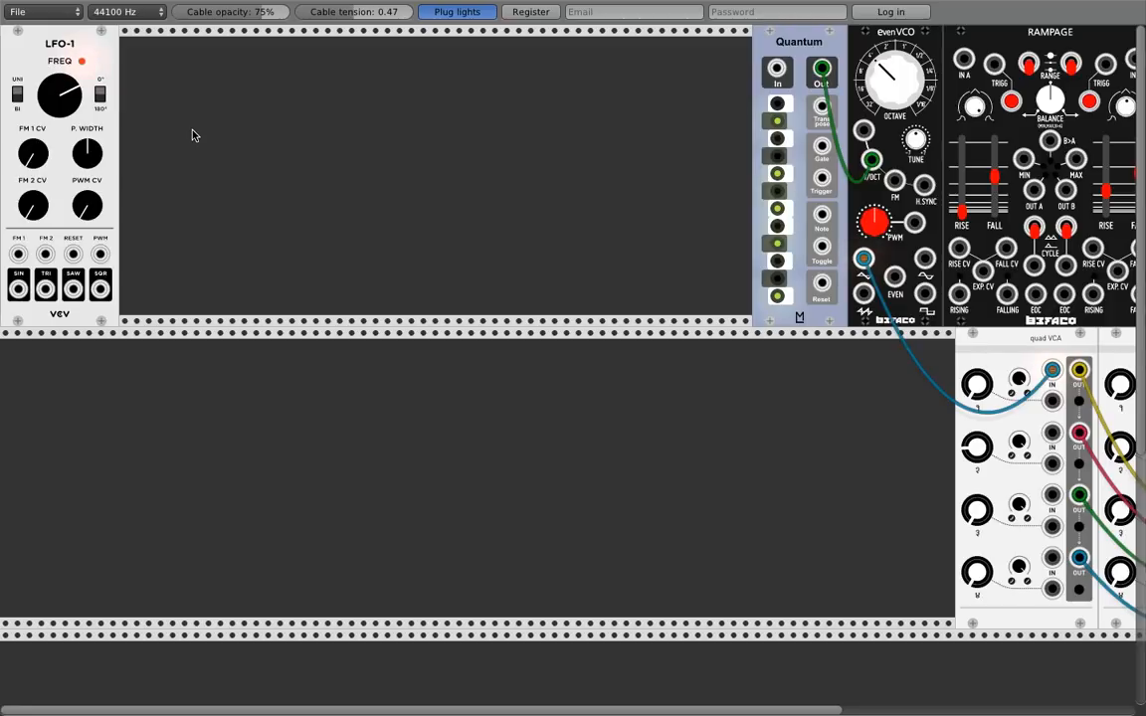
Add the Audible Instruments Utilities module directly beside LFO-1 in the upper row
right_click(130, 69)
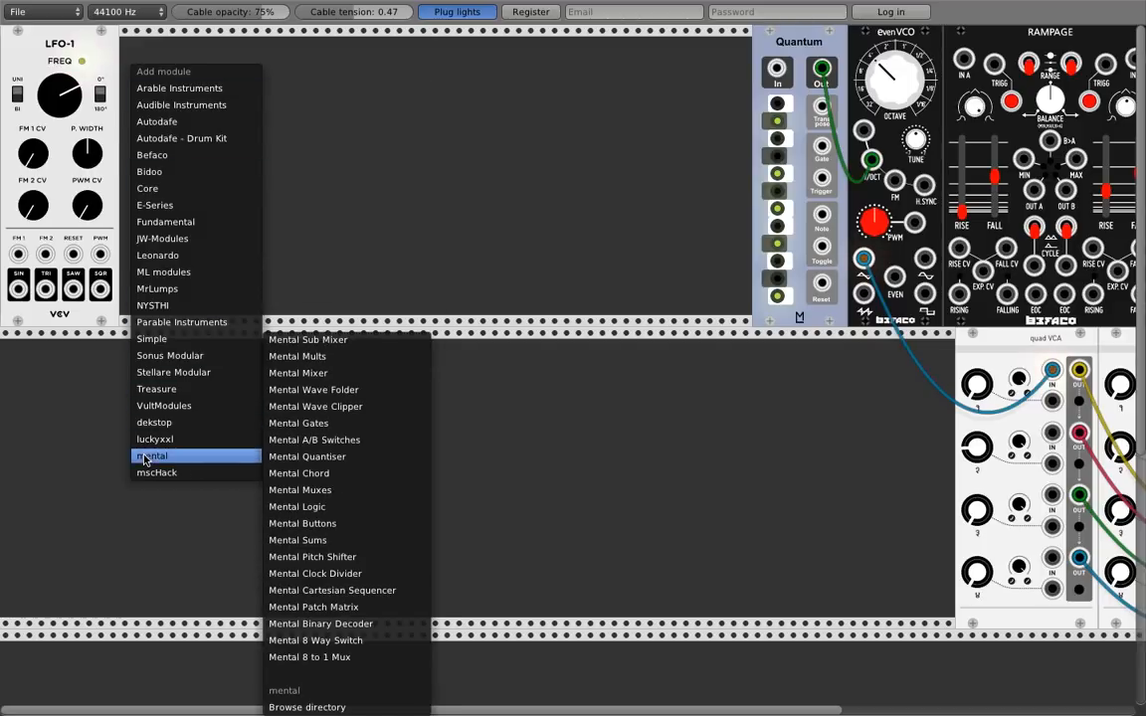
mouse_move(157, 252)
mouse_move(161, 103)
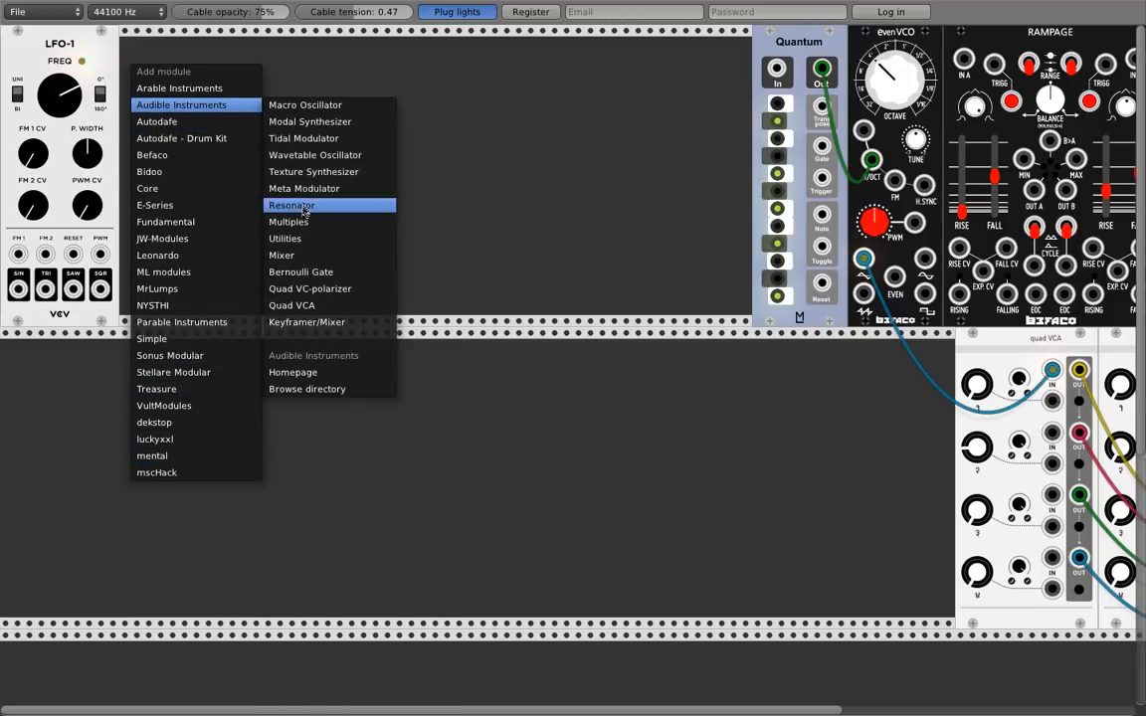
left_click(285, 239)
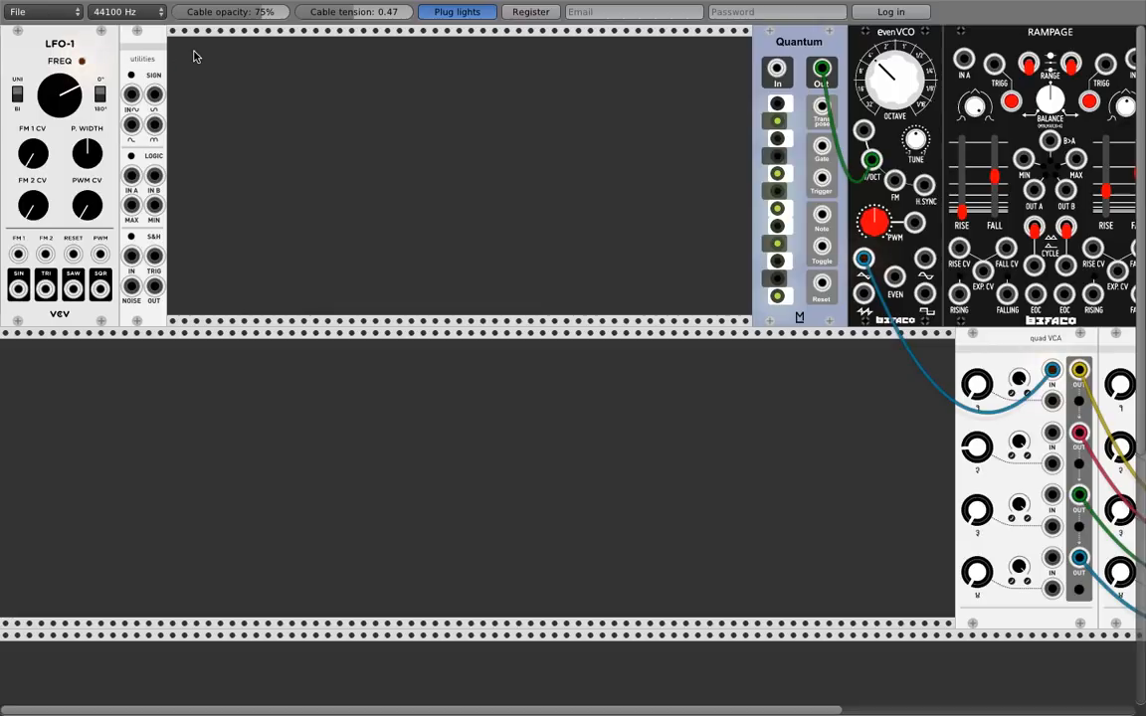
Add a Befaco Dual Atenuverter next to the Utilities module
right_click(195, 56)
mouse_move(240, 197)
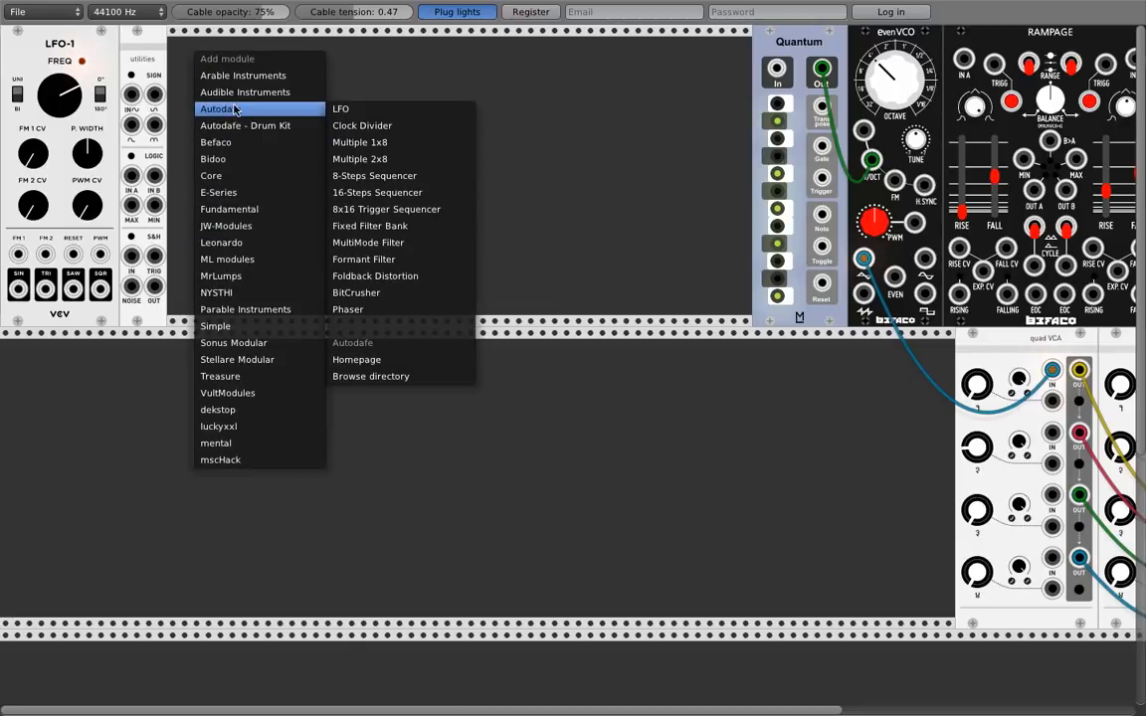
mouse_move(229, 94)
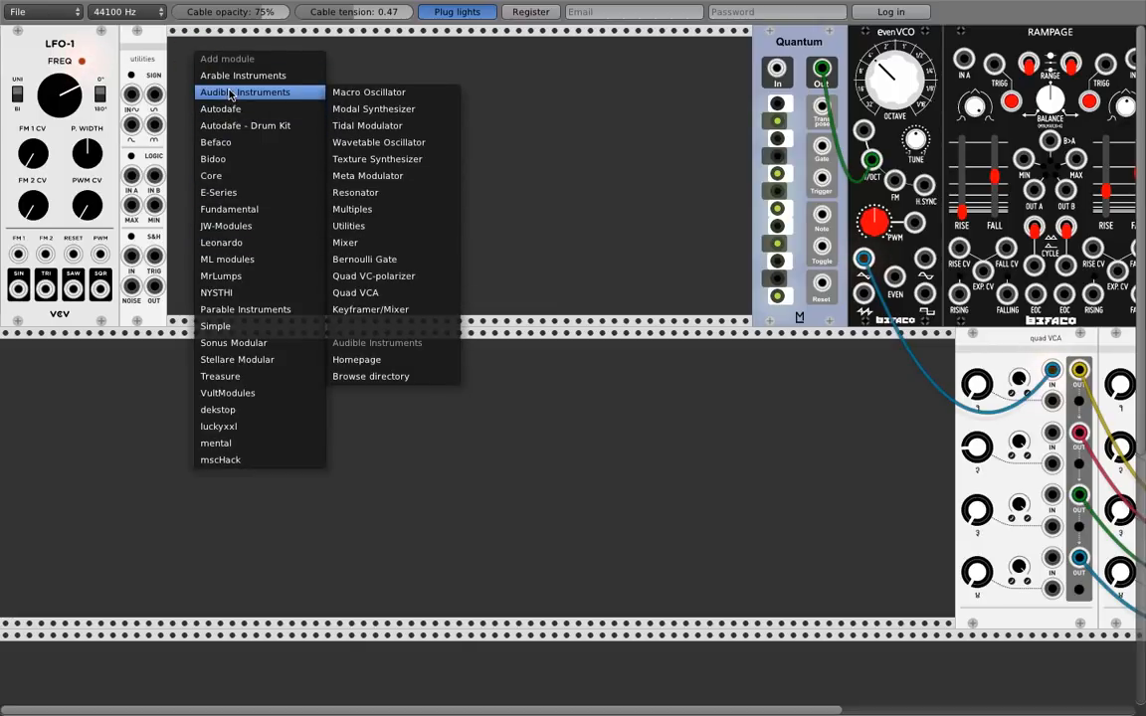
mouse_move(228, 149)
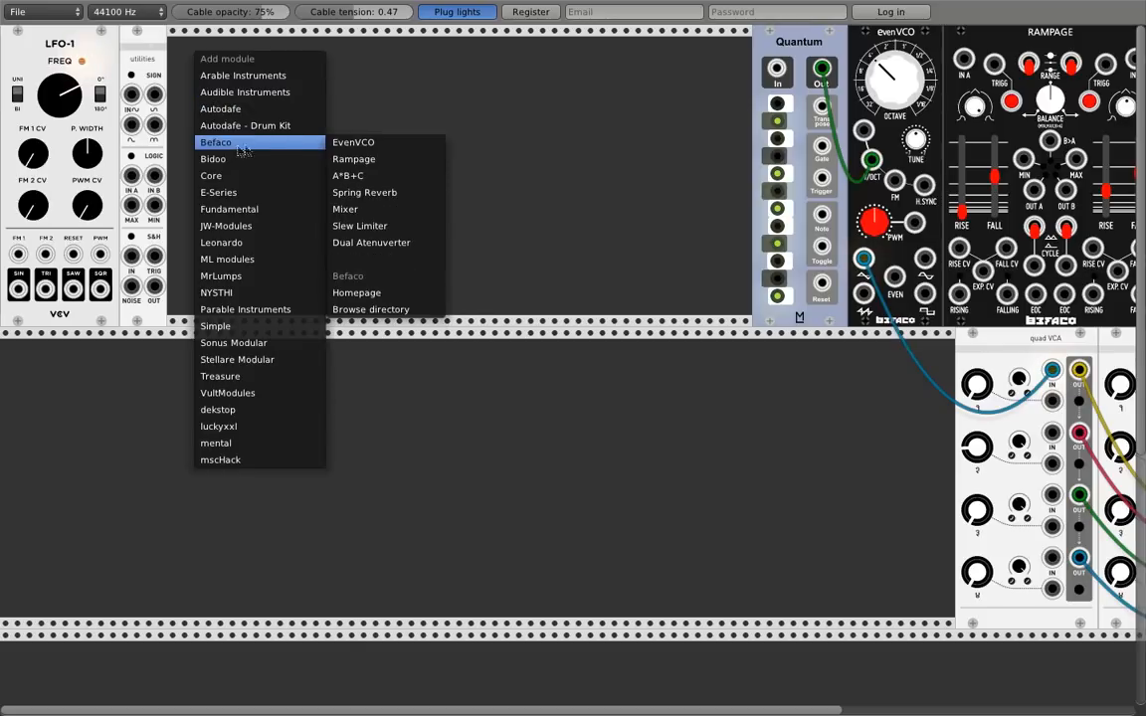
left_click(363, 243)
Add a Mental Gates module next to the Dual Atenuverter
right_click(244, 112)
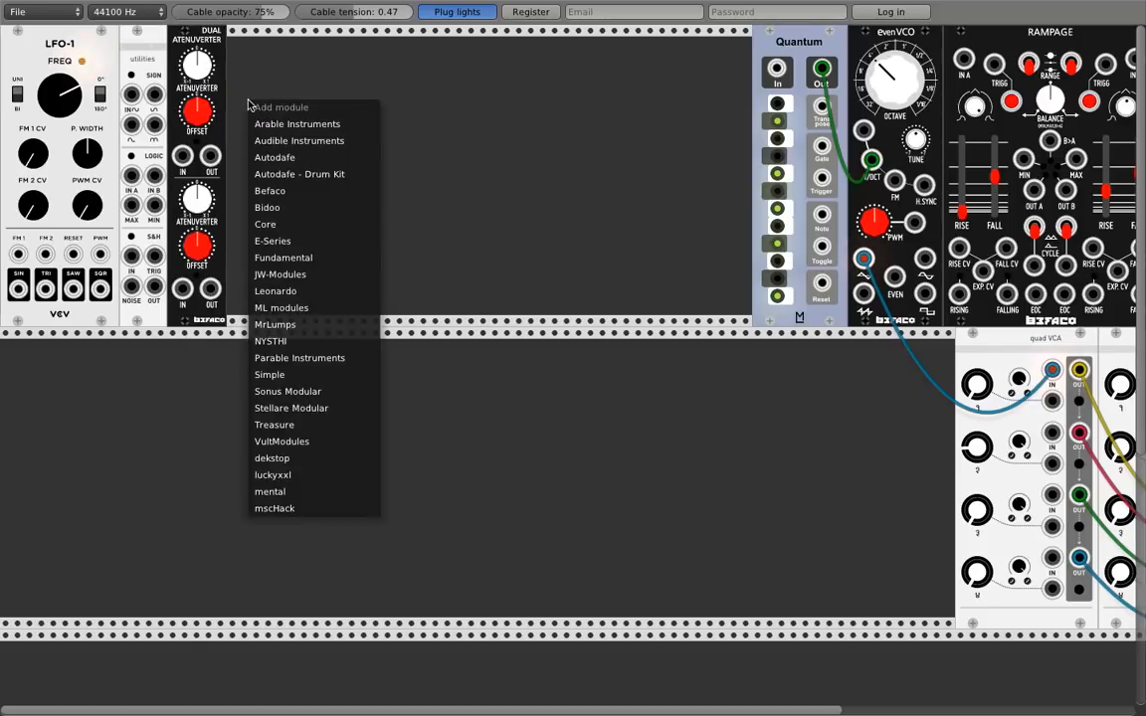
mouse_move(276, 494)
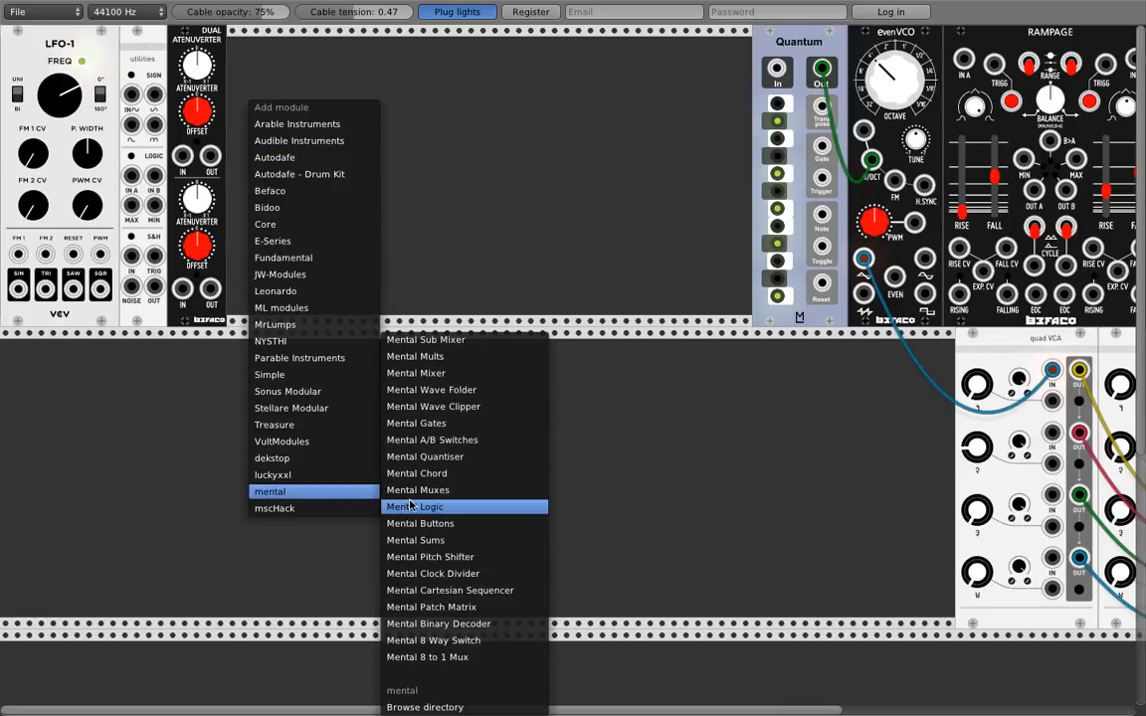
left_click(413, 423)
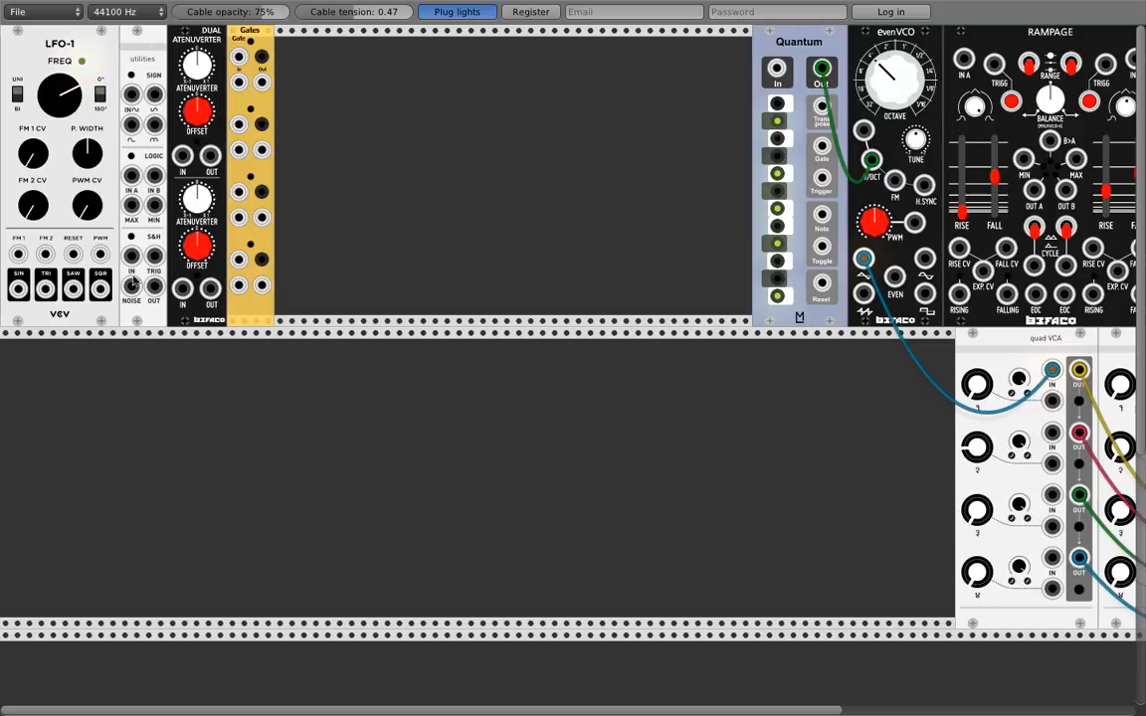
Patch LFO-1's square output to the S&H trigger, the S&H output to the first Gates gate, and the atenuverter's lower output to that gate's input
left_click_drag(101, 289, 154, 257)
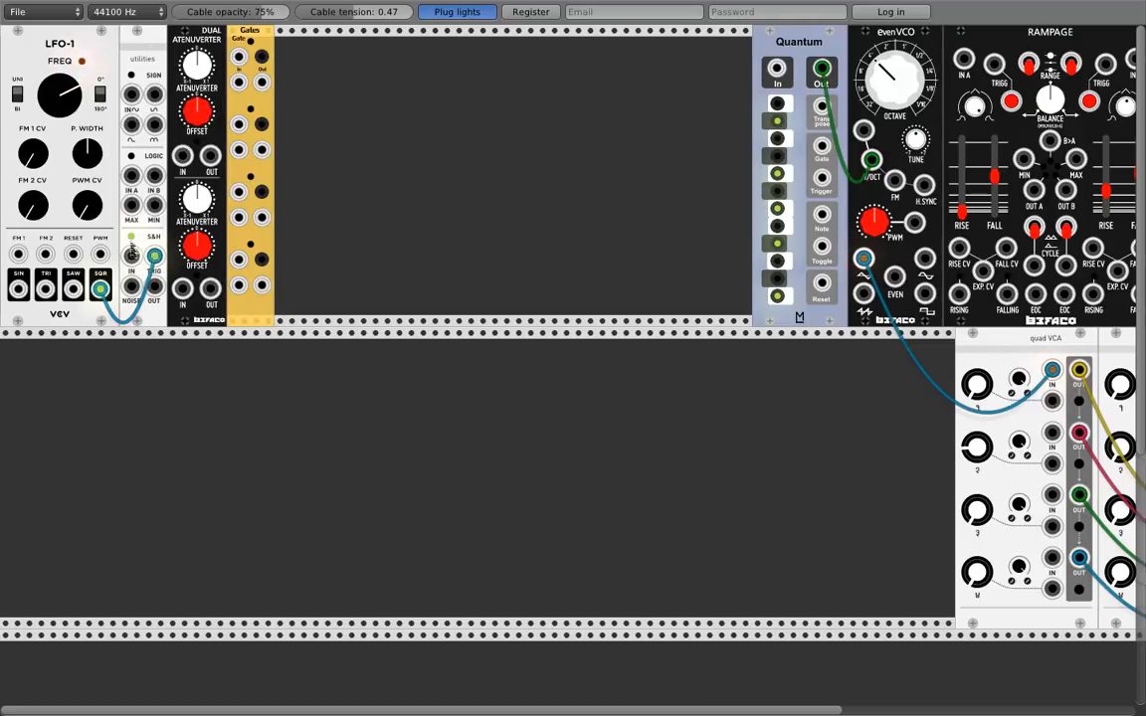
left_click_drag(157, 291, 239, 56)
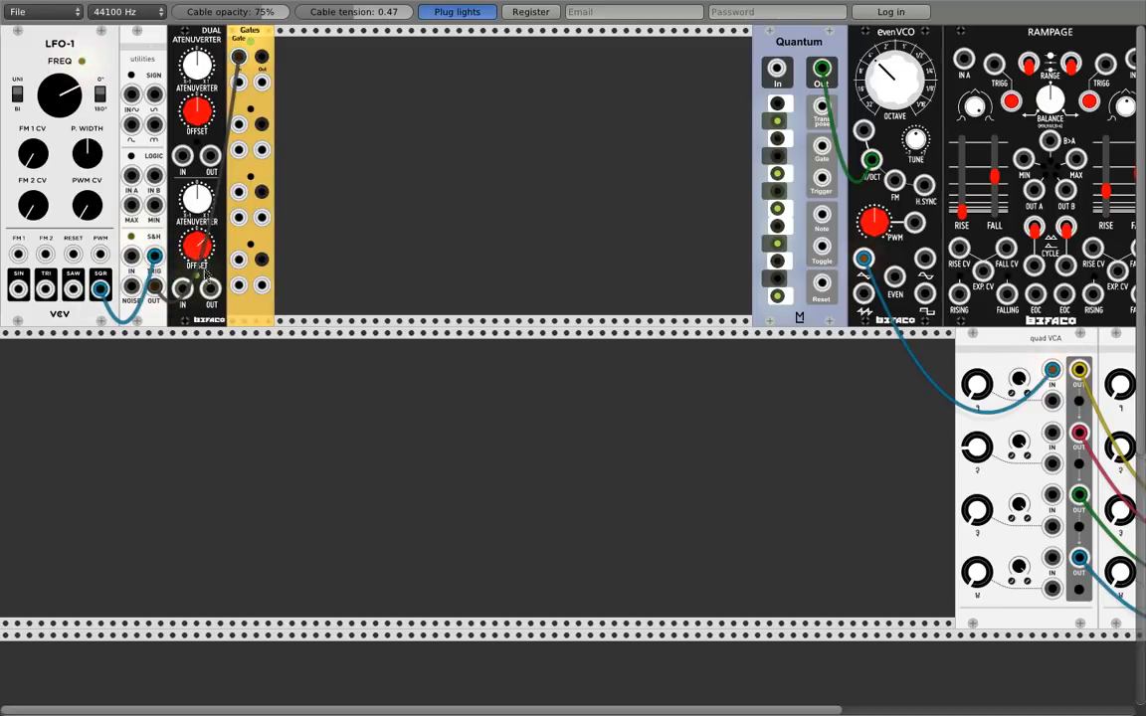
left_click_drag(210, 289, 239, 82)
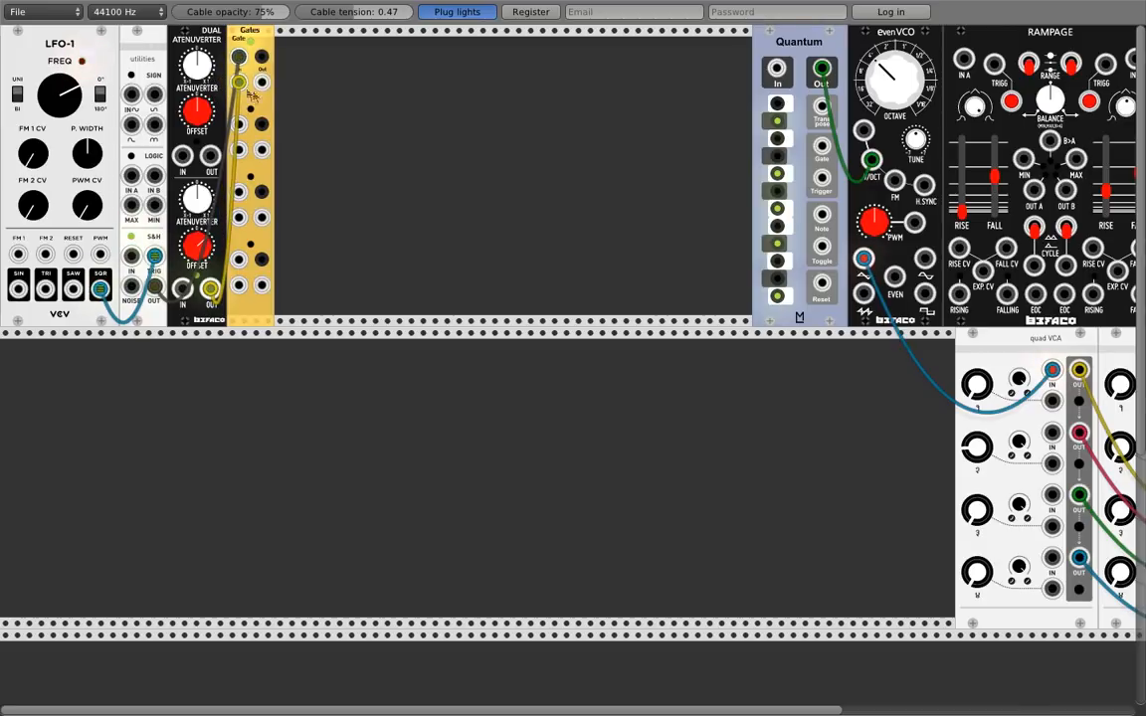
Add an ML modules Shift Register beside Gates, with LFO-1's square output patched to its trigger and the first Gates output to its input
right_click(299, 76)
mouse_move(323, 220)
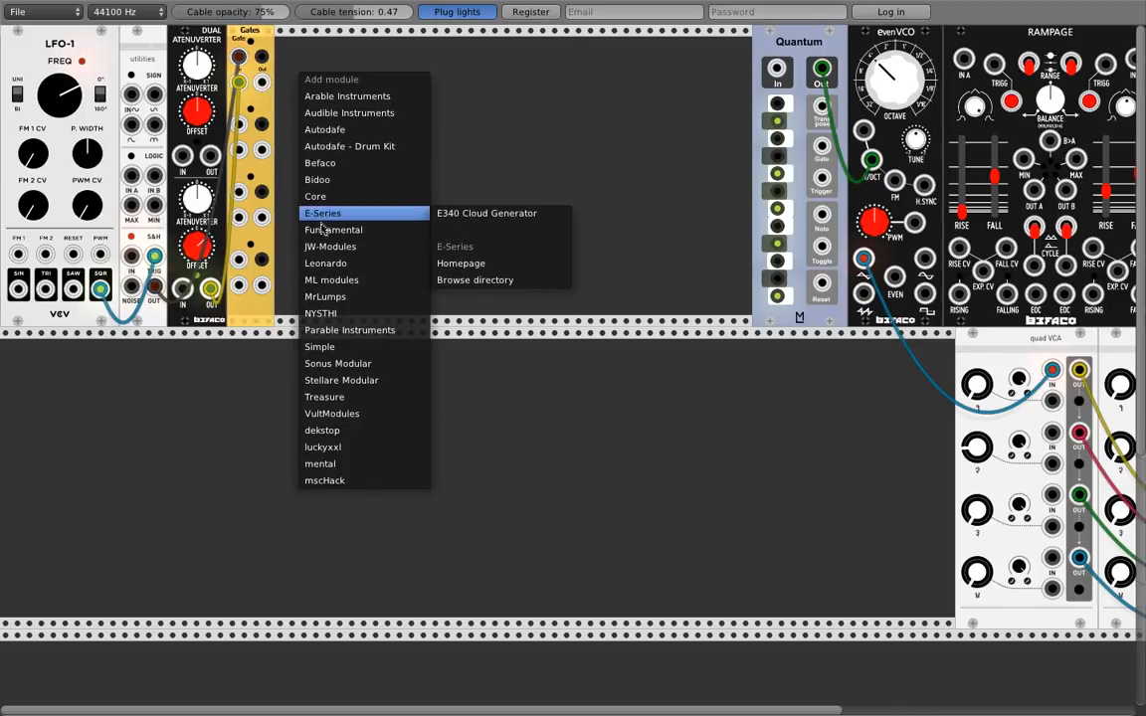
mouse_move(330, 283)
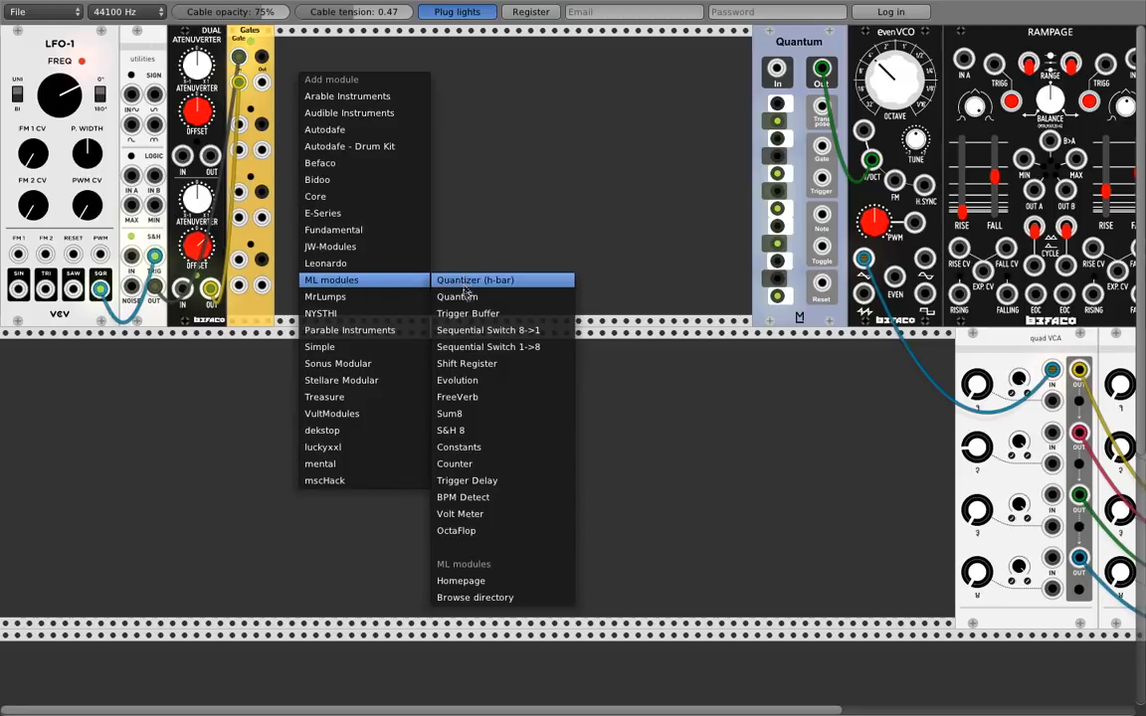
left_click(463, 363)
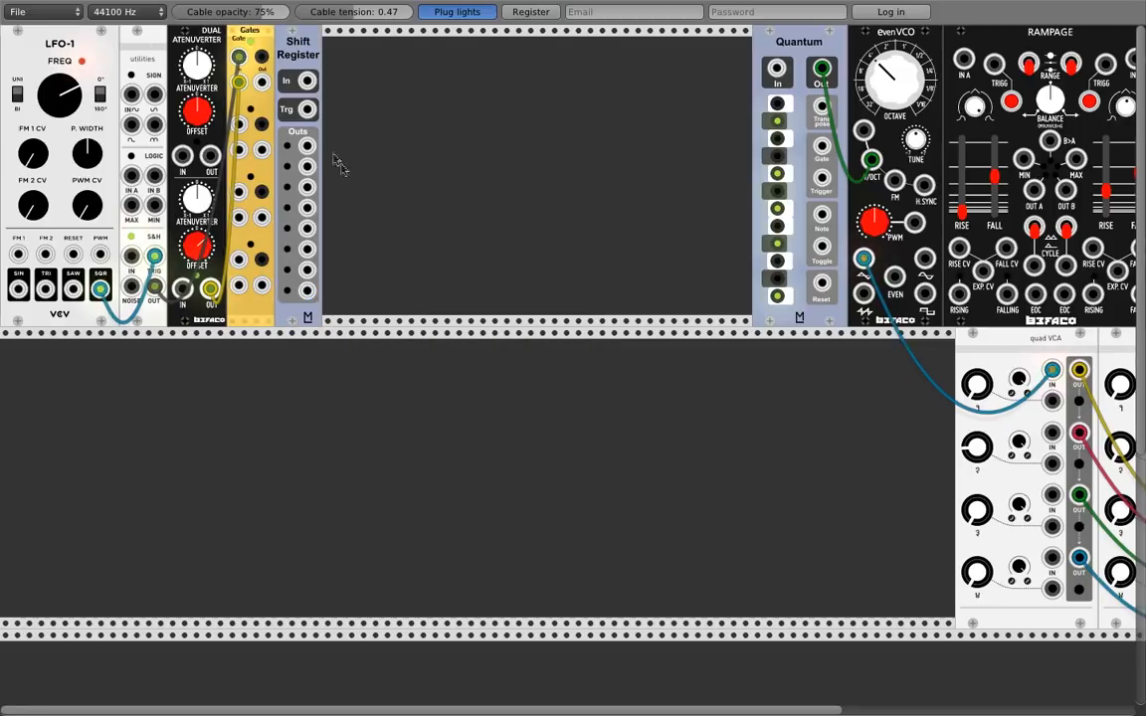
left_click_drag(306, 110, 100, 288)
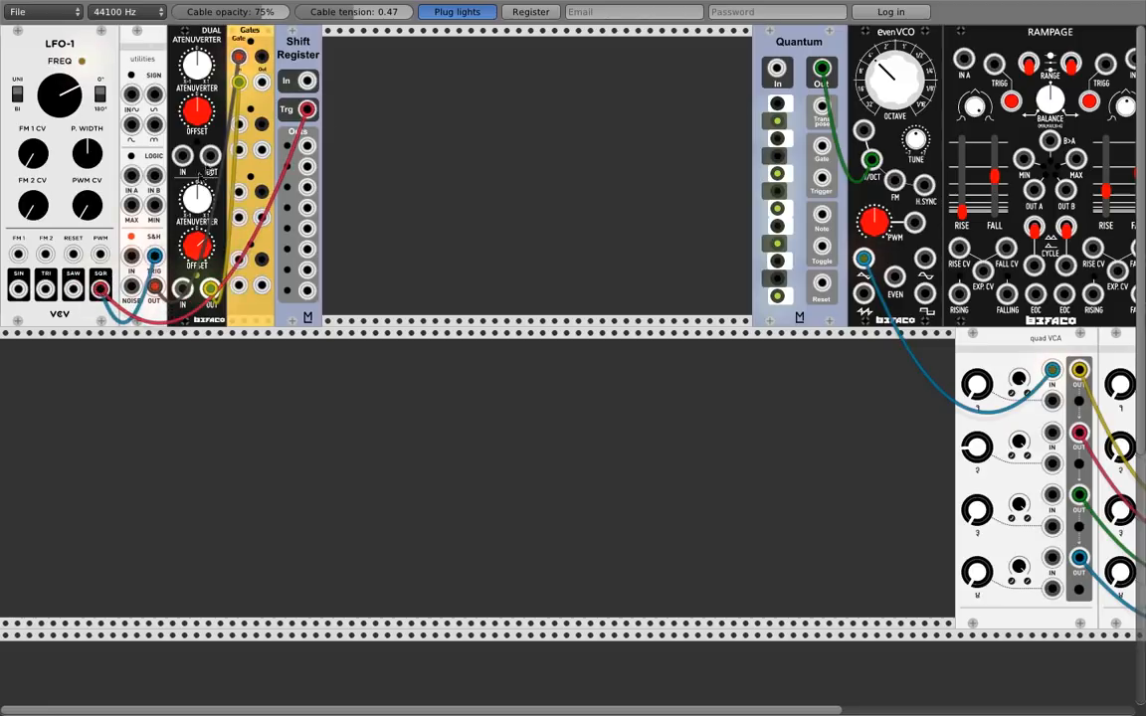
left_click_drag(263, 83, 306, 81)
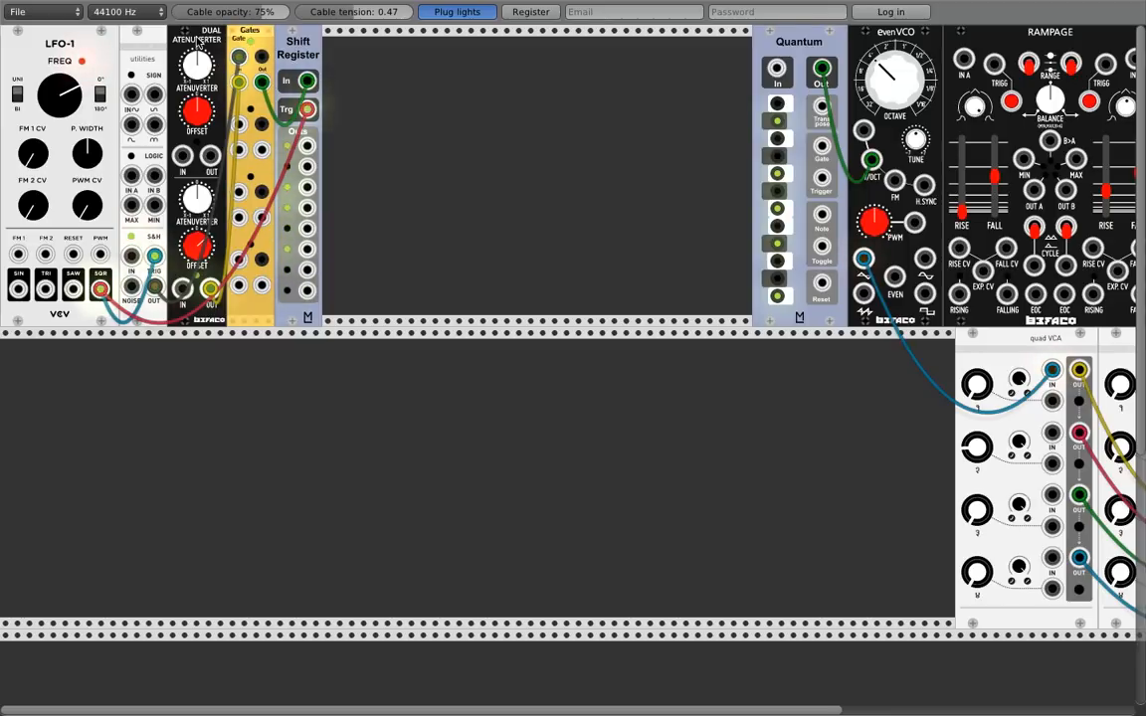
Duplicate the Dual Atenuverter four times beside the Shift Register and patch the original's upper output to all eight inputs of the copies
key("ctrl+d")
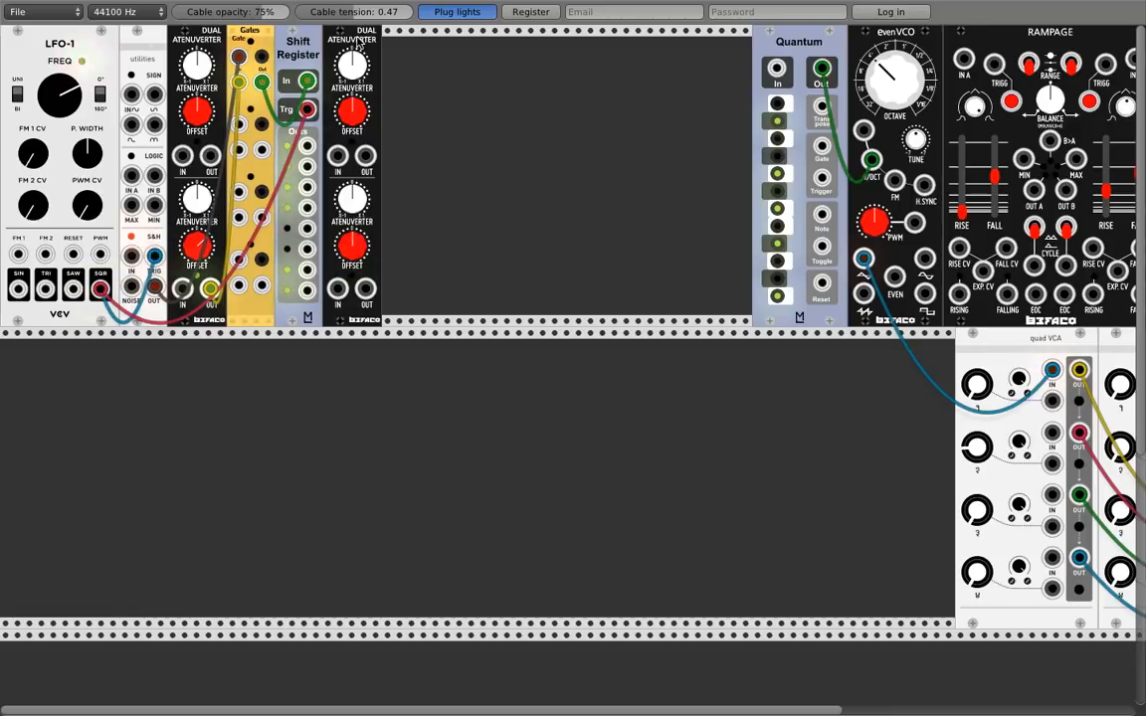
key("ctrl+d")
key("ctrl+d")
key("ctrl+d")
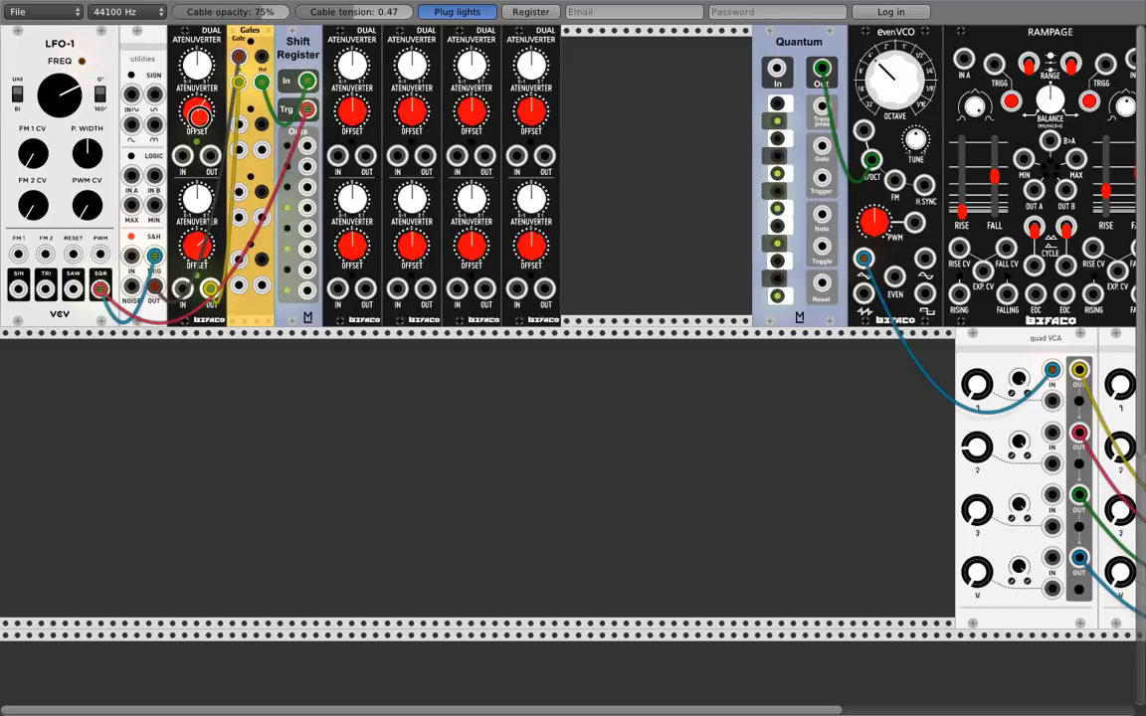
left_click_drag(210, 156, 256, 205)
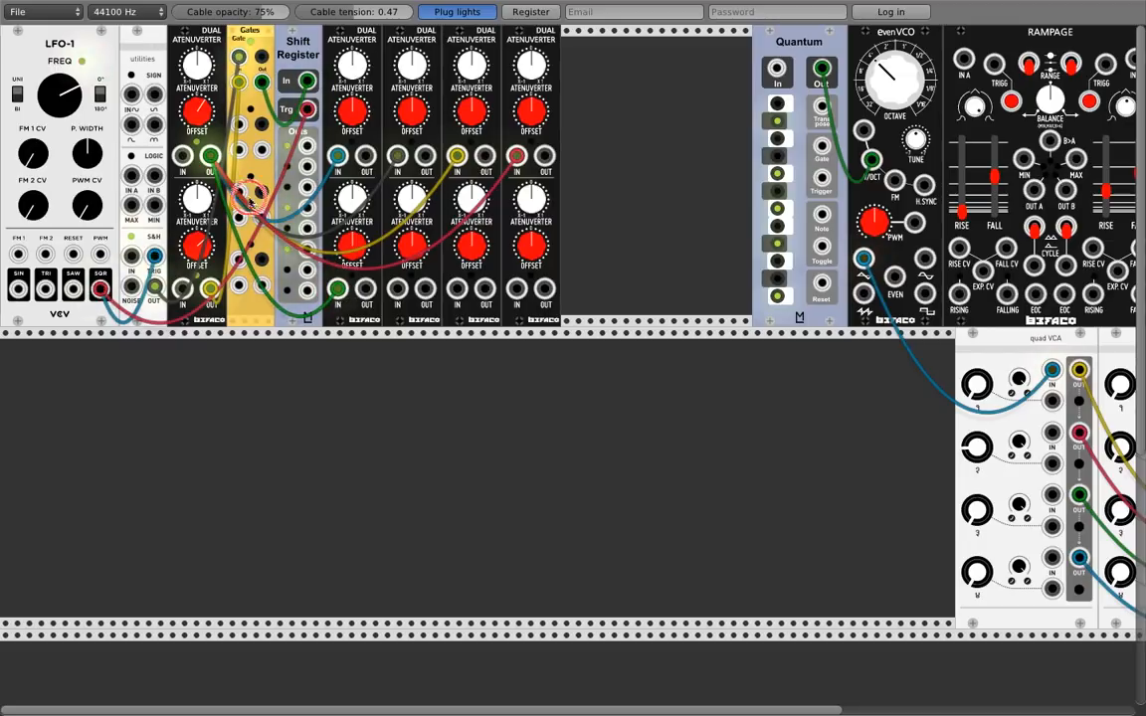
left_click_drag(394, 289, 211, 157)
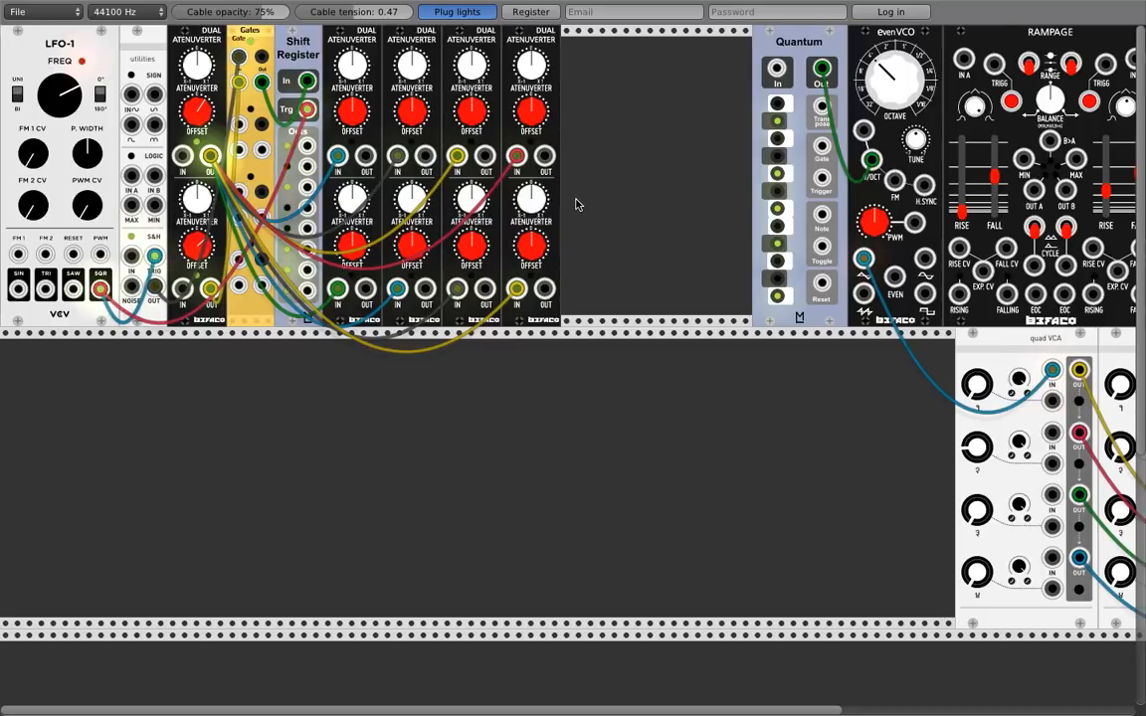
Add a Mental A/B Switches module after the last Dual Atenuverter and duplicate it once alongside
right_click(574, 60)
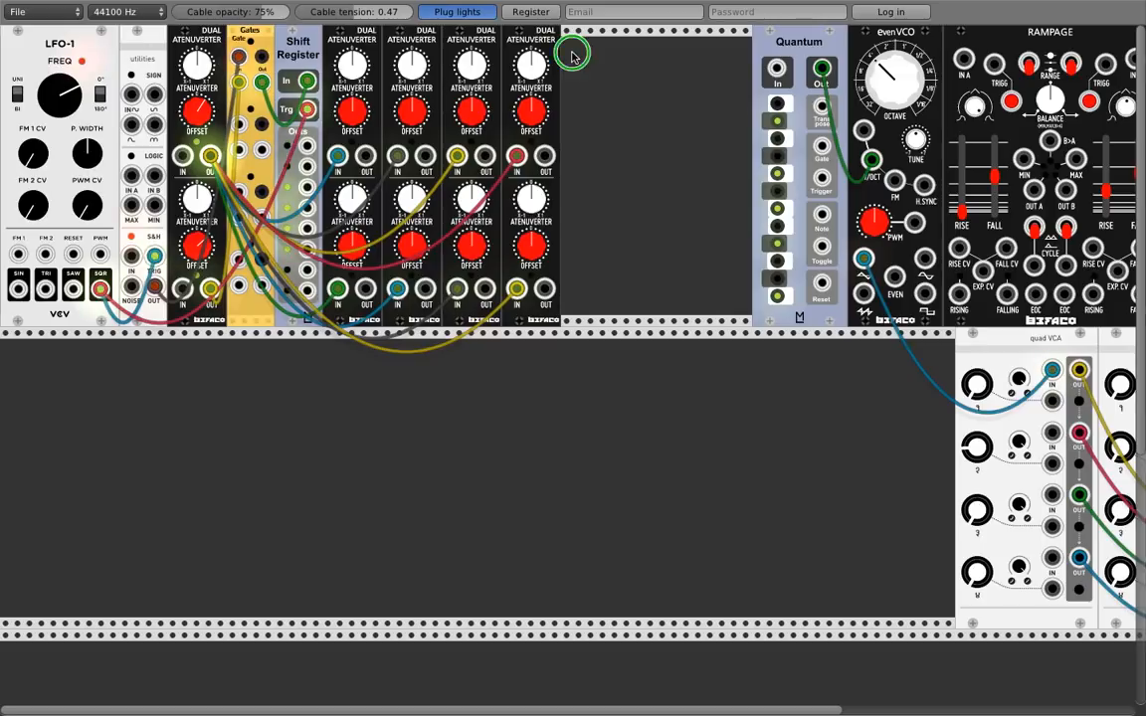
mouse_move(604, 430)
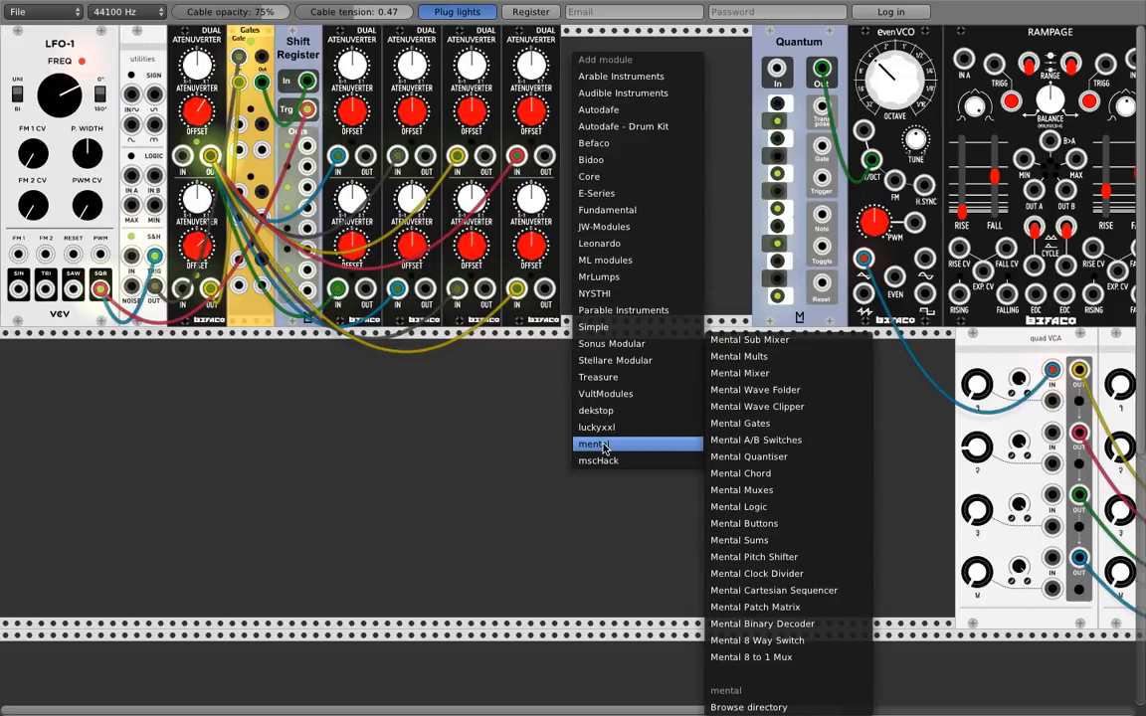
mouse_move(638, 451)
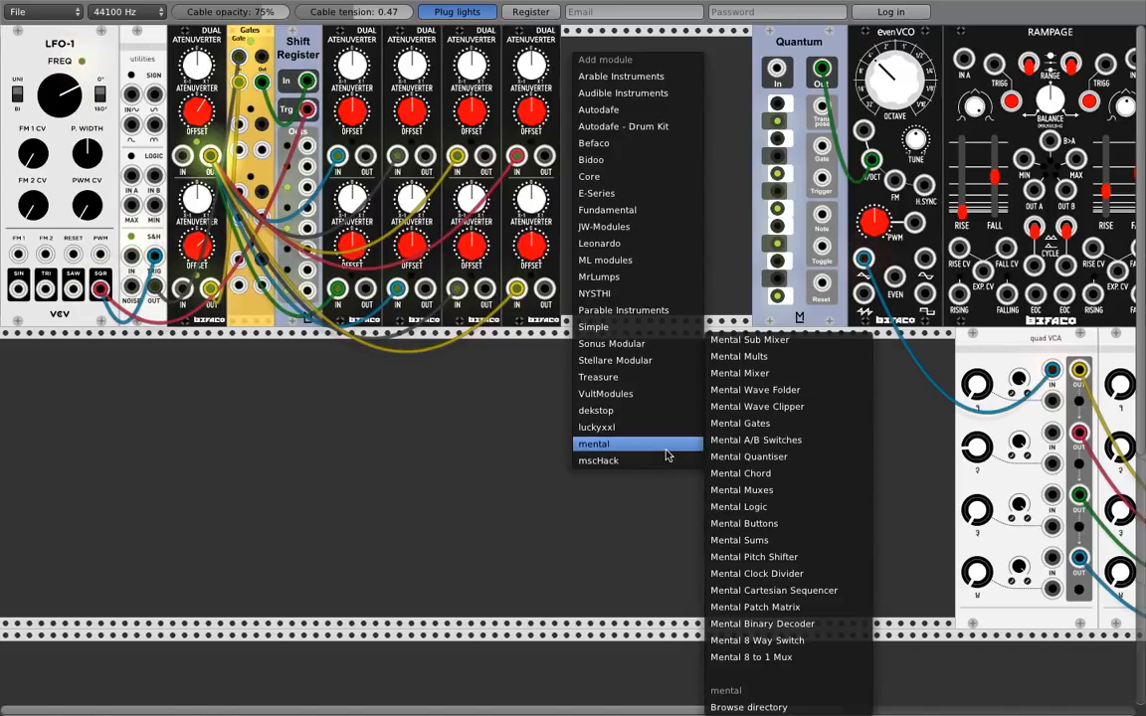
left_click(748, 440)
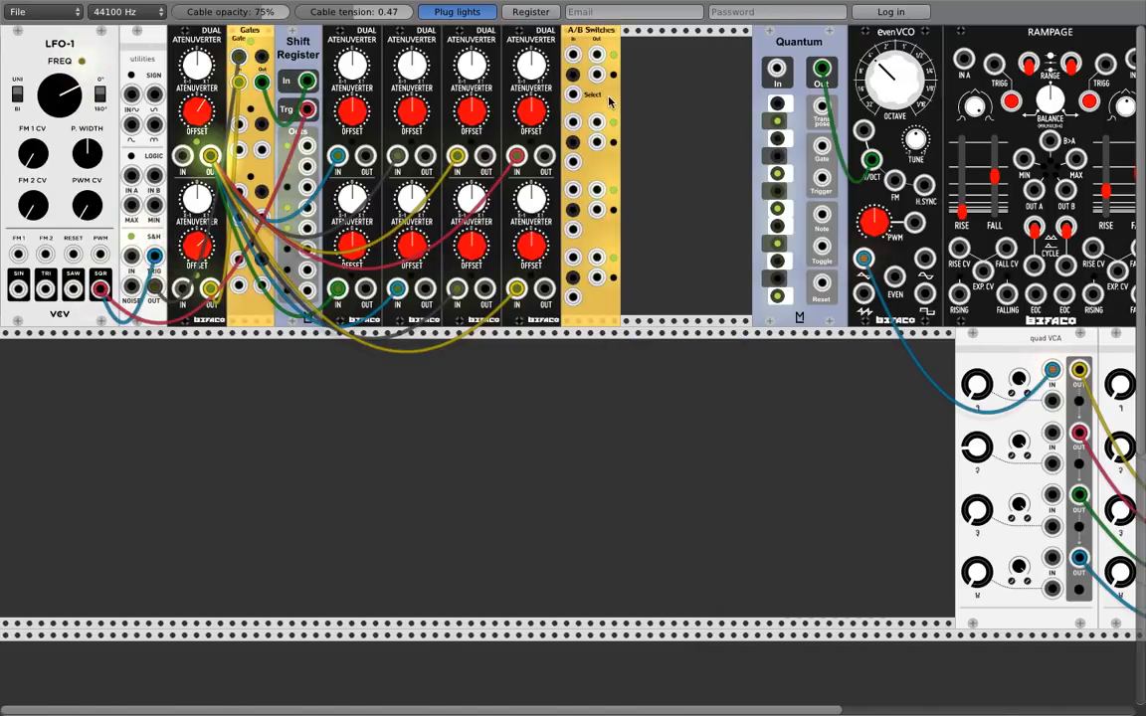
key("ctrl+d")
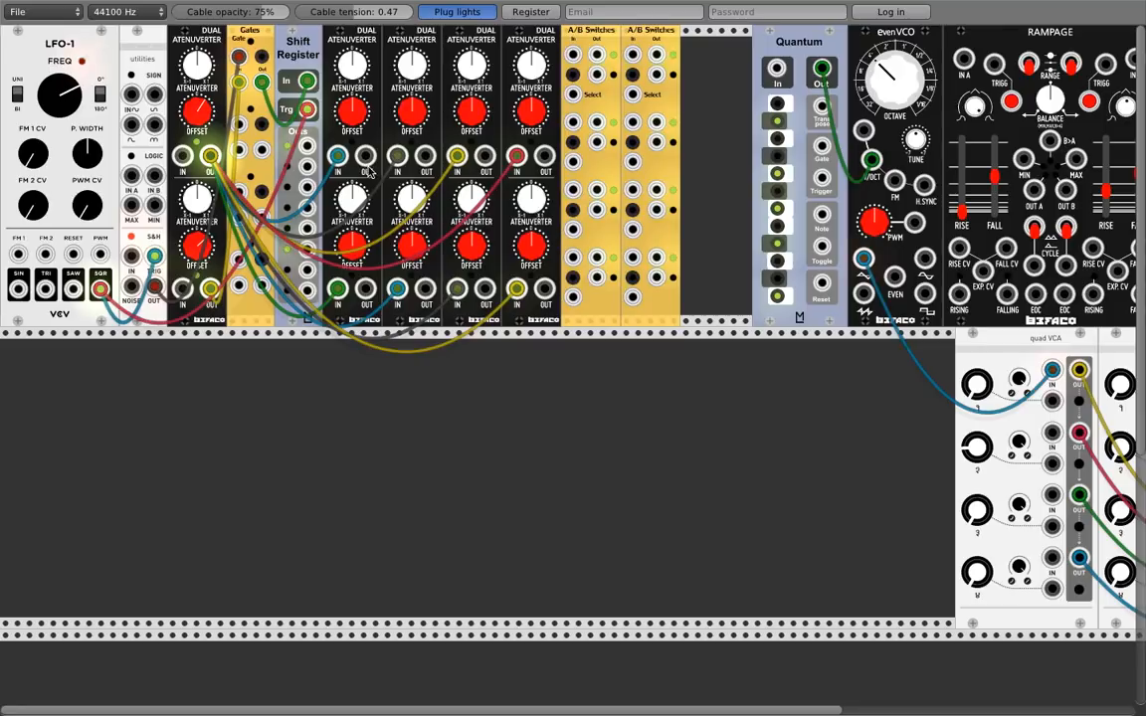
Patch the upper outputs of the four duplicated atenuverters, in order, to the four switch inputs of the first A/B Switches module
left_click_drag(366, 156, 573, 53)
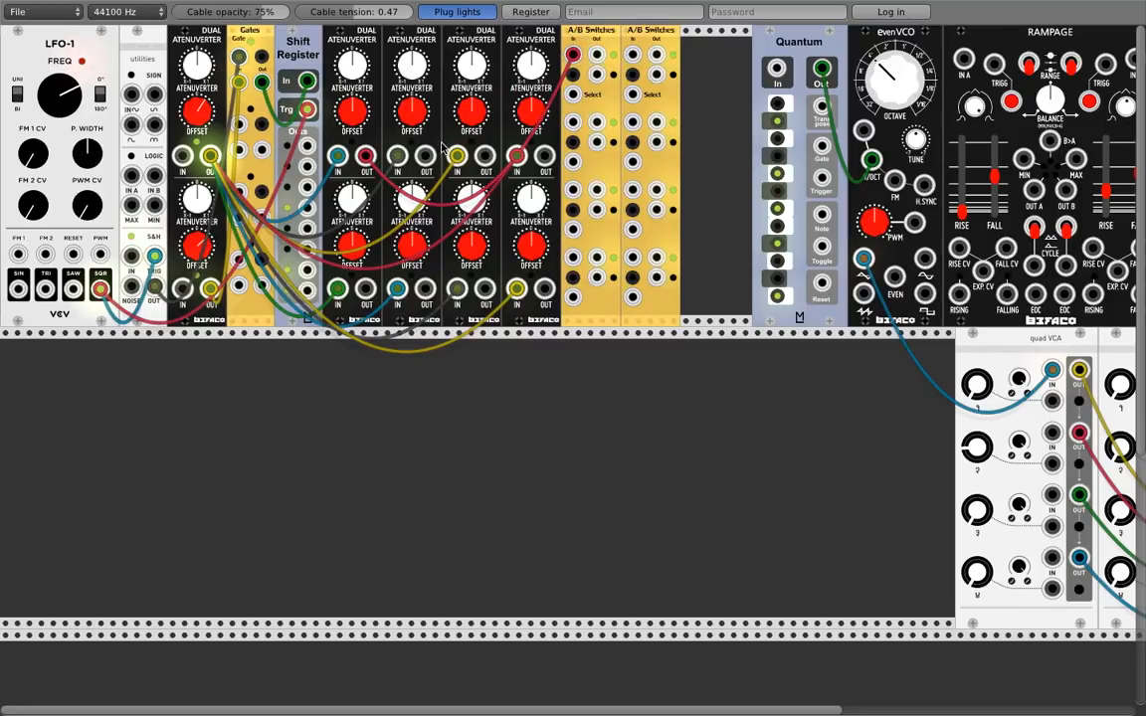
left_click_drag(429, 159, 573, 122)
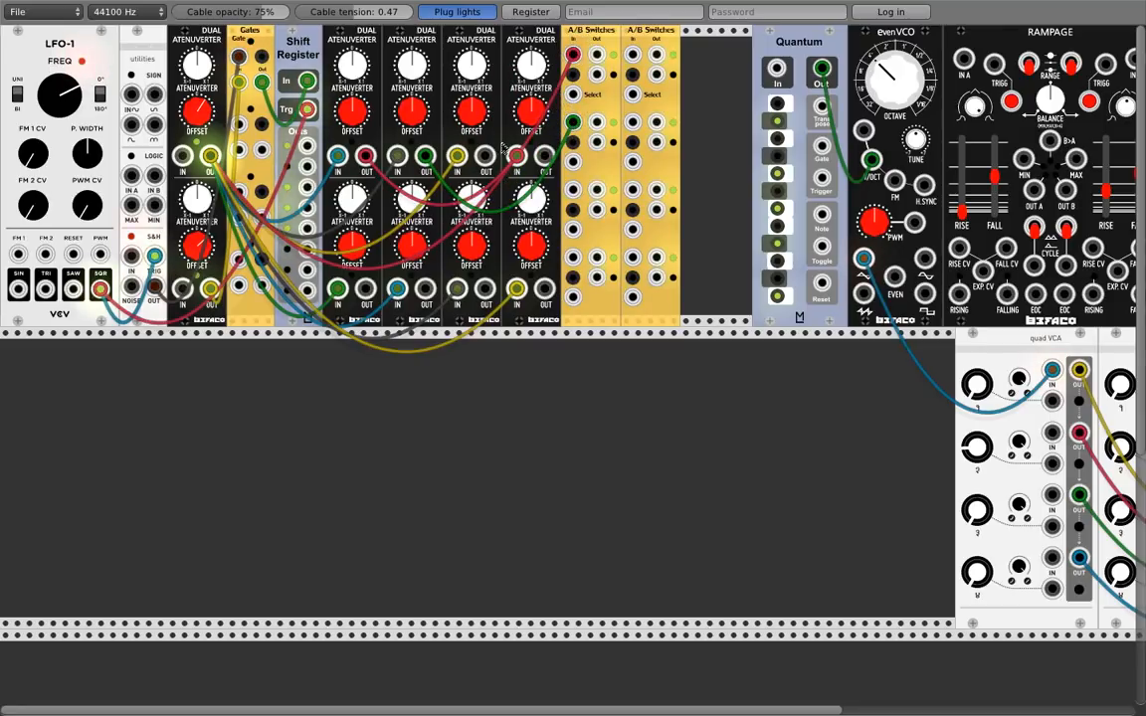
left_click_drag(486, 156, 573, 189)
left_click_drag(577, 249, 574, 257)
Patch the lower outputs of the four duplicated atenuverters, in order, to the four switch inputs of the second A/B Switches module
left_click_drag(366, 288, 632, 54)
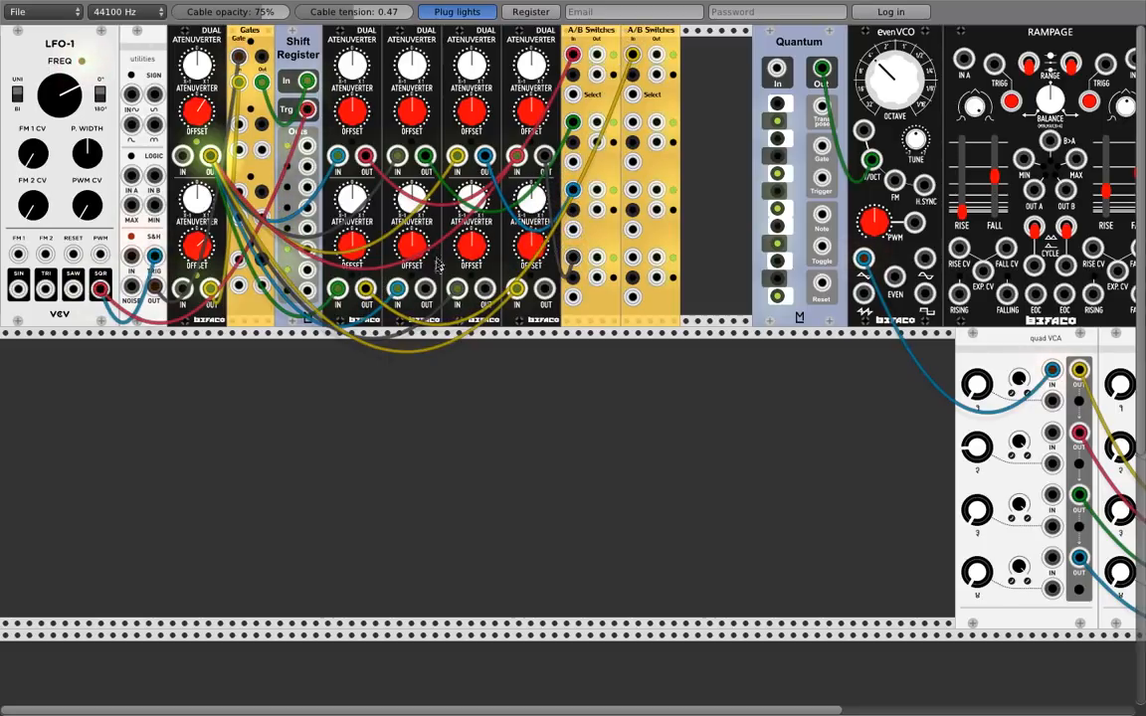
left_click_drag(426, 288, 633, 121)
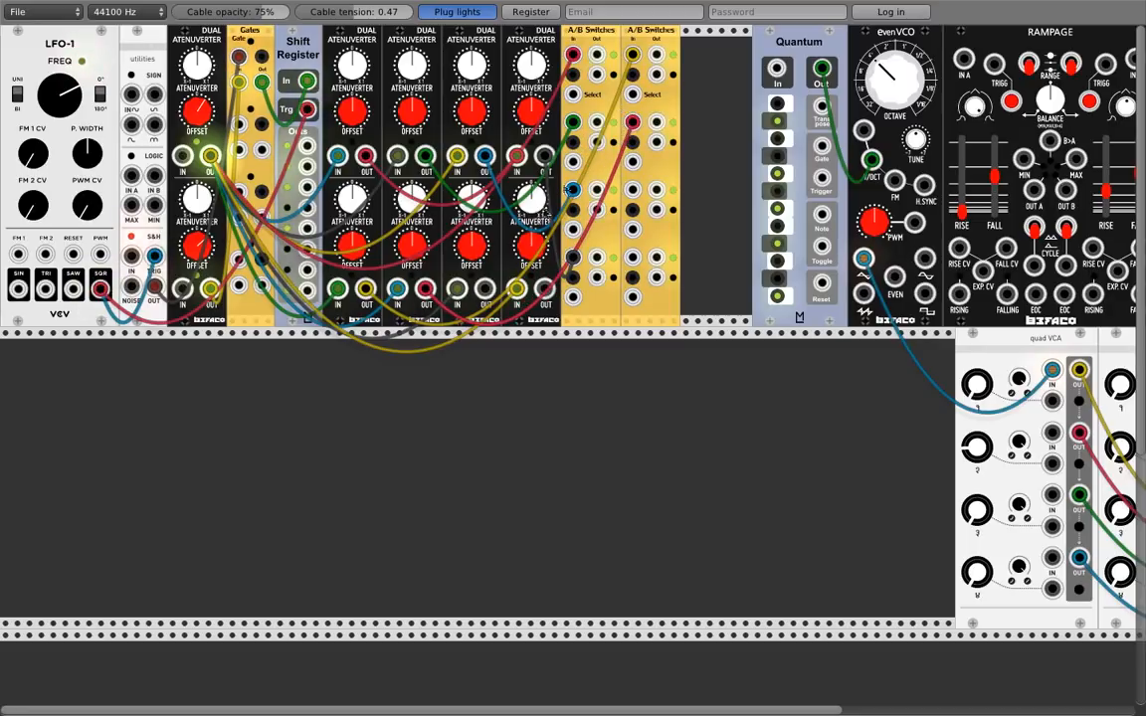
left_click_drag(485, 289, 632, 189)
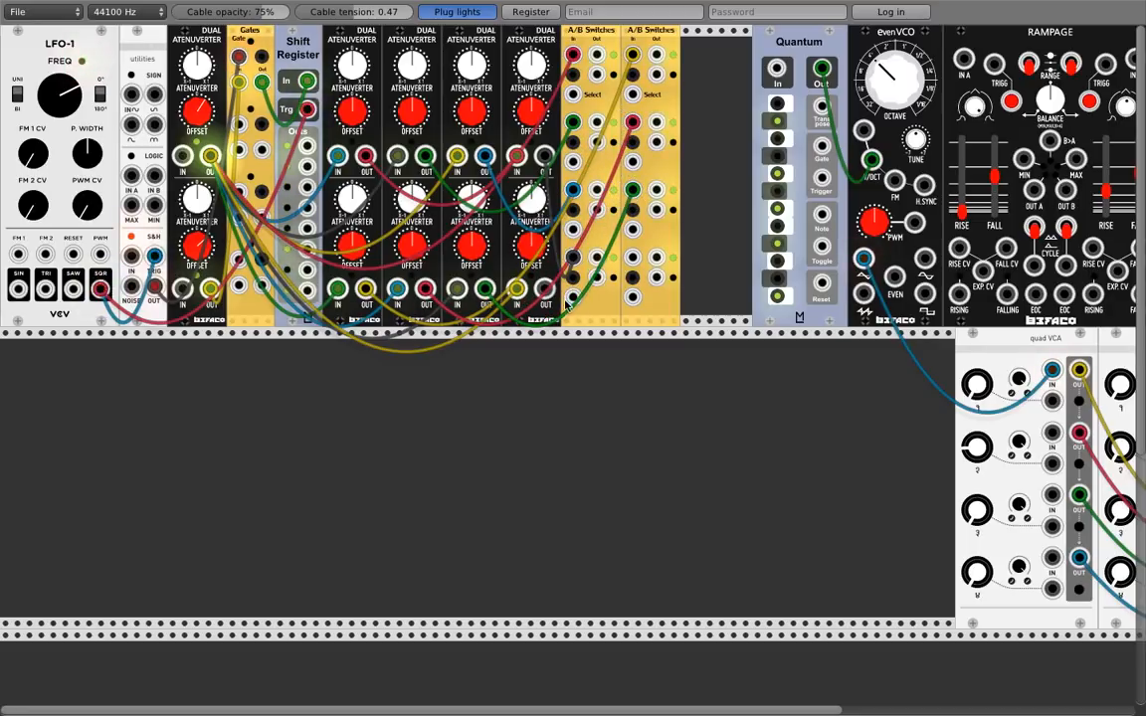
left_click_drag(545, 292, 632, 257)
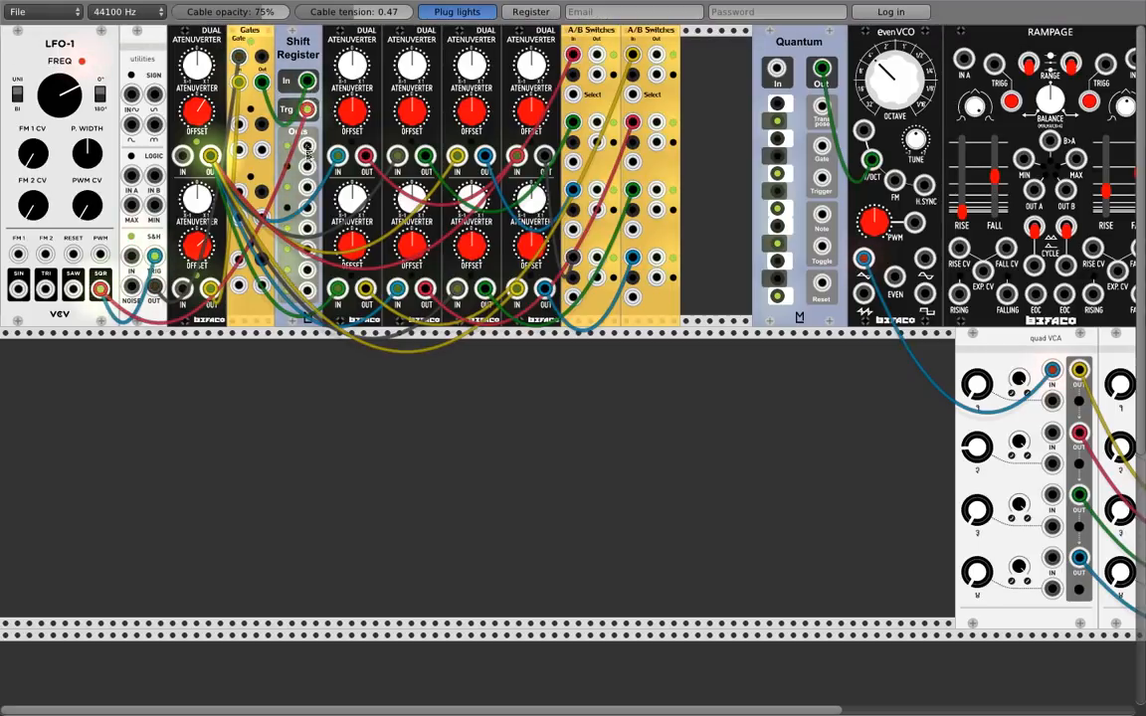
Patch the first four Shift Register outputs, in order, to the four Select inputs of the first A/B Switches module
left_click_drag(307, 148, 580, 92)
left_click_drag(307, 167, 573, 162)
left_click_drag(308, 186, 573, 229)
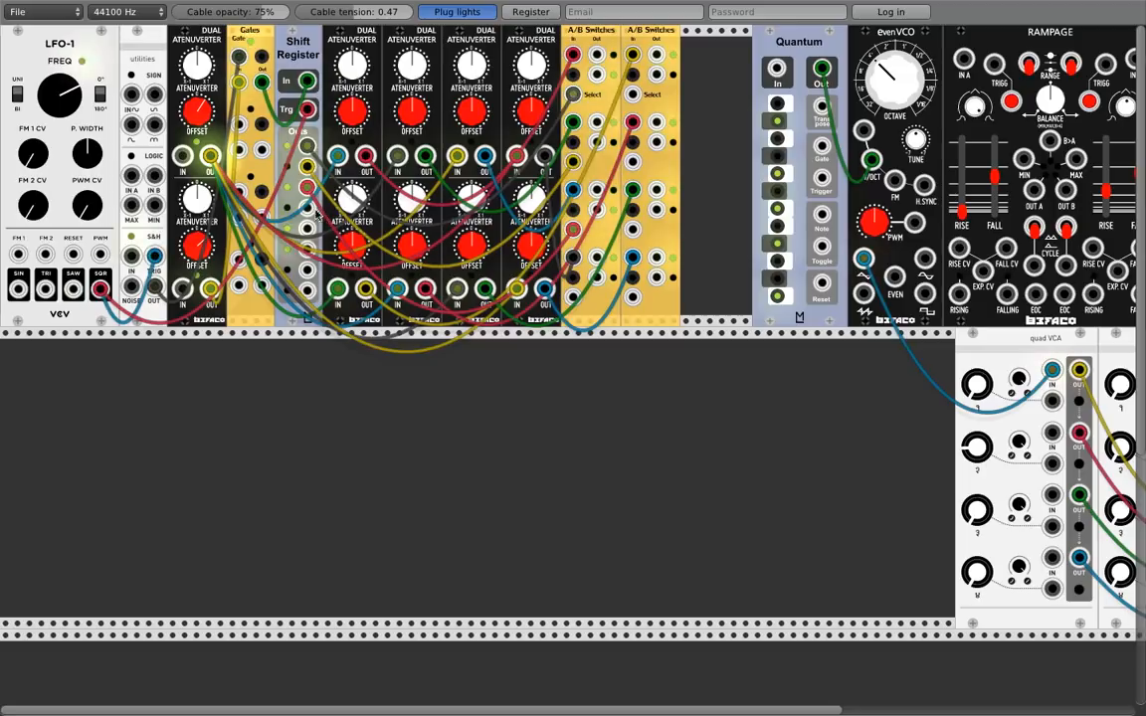
left_click_drag(307, 205, 573, 295)
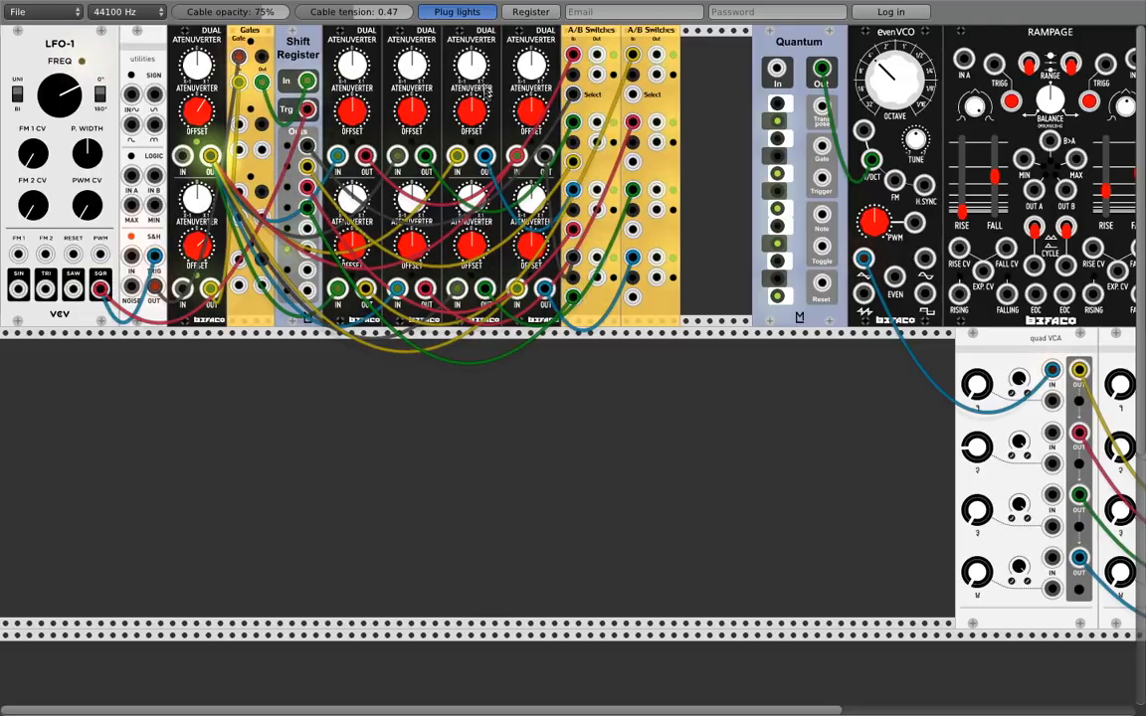
Patch the last four Shift Register outputs, in order, to the four Select inputs of the second A/B Switches module
left_click_drag(307, 229, 631, 94)
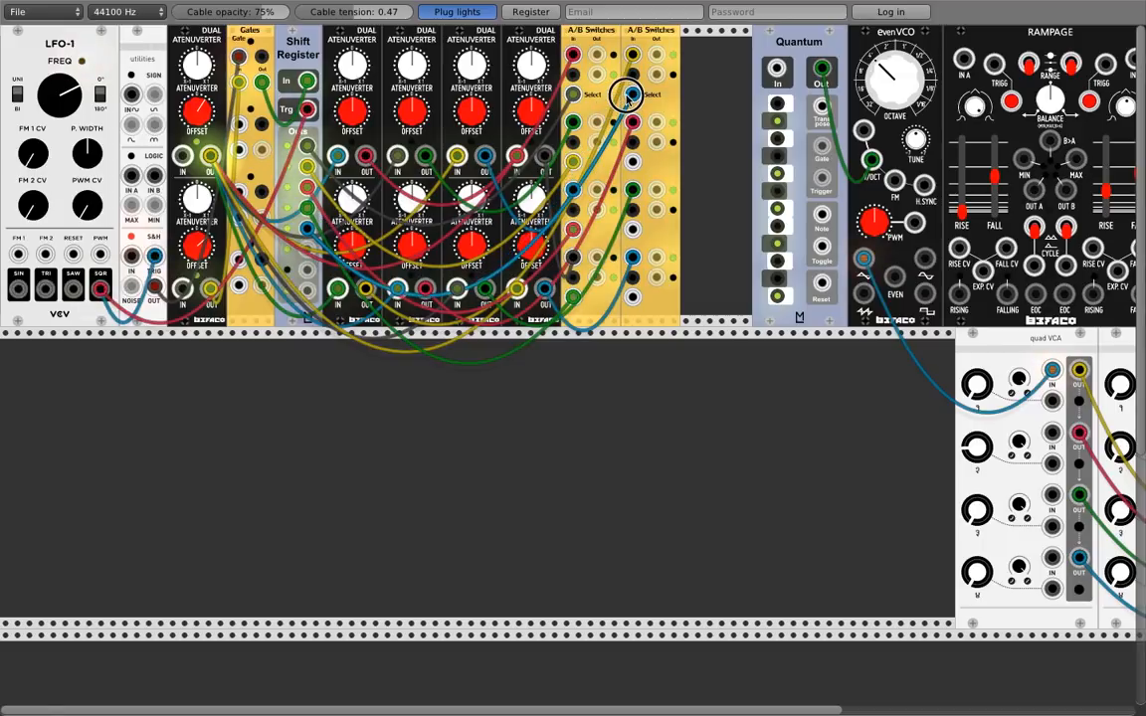
left_click_drag(307, 250, 633, 163)
left_click_drag(307, 269, 633, 229)
left_click_drag(307, 289, 632, 299)
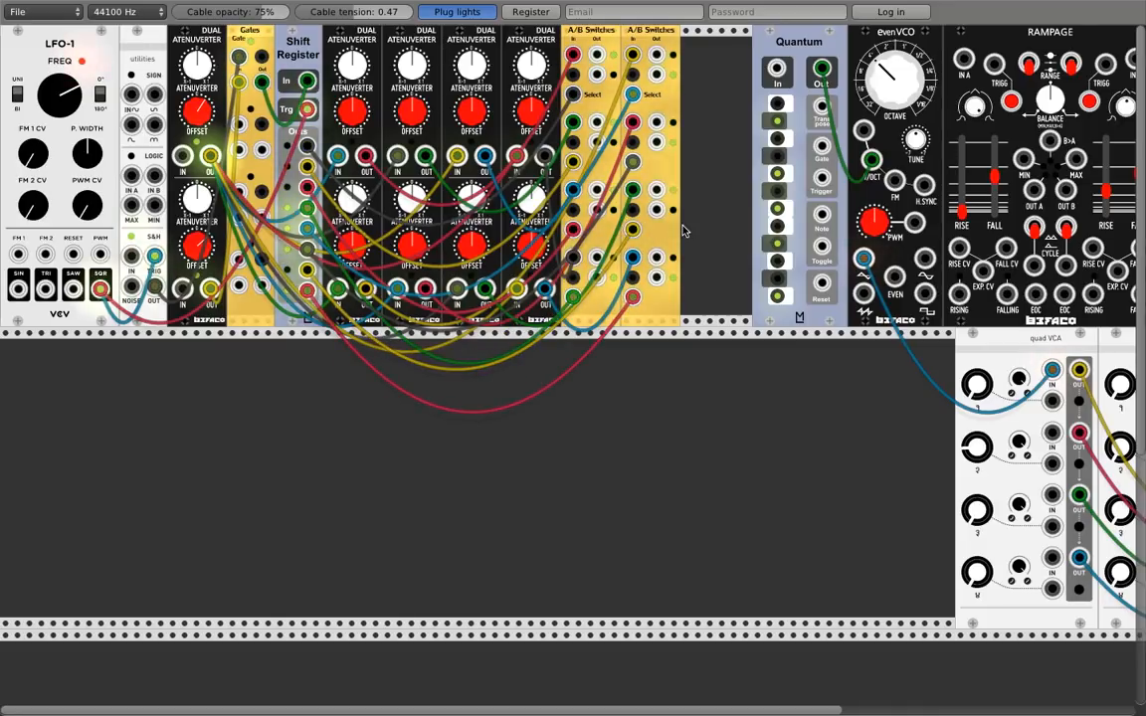
Add an ML modules Sum8 module directly after the second A/B Switches module
right_click(703, 89)
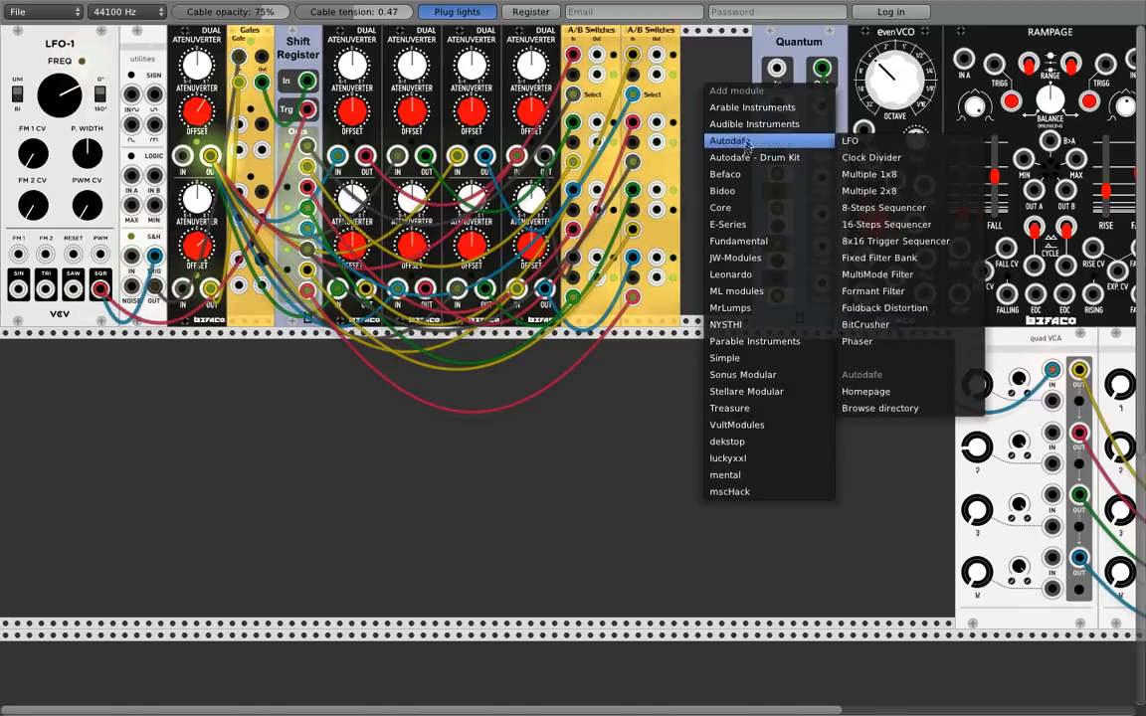
mouse_move(731, 192)
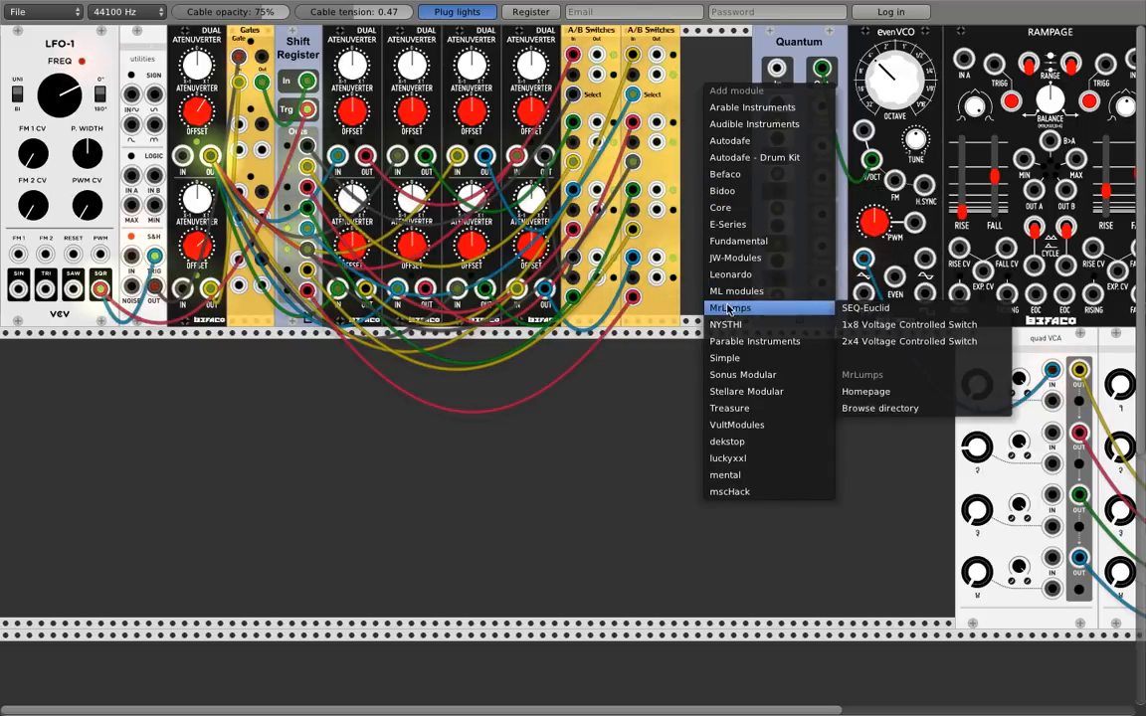
mouse_move(785, 301)
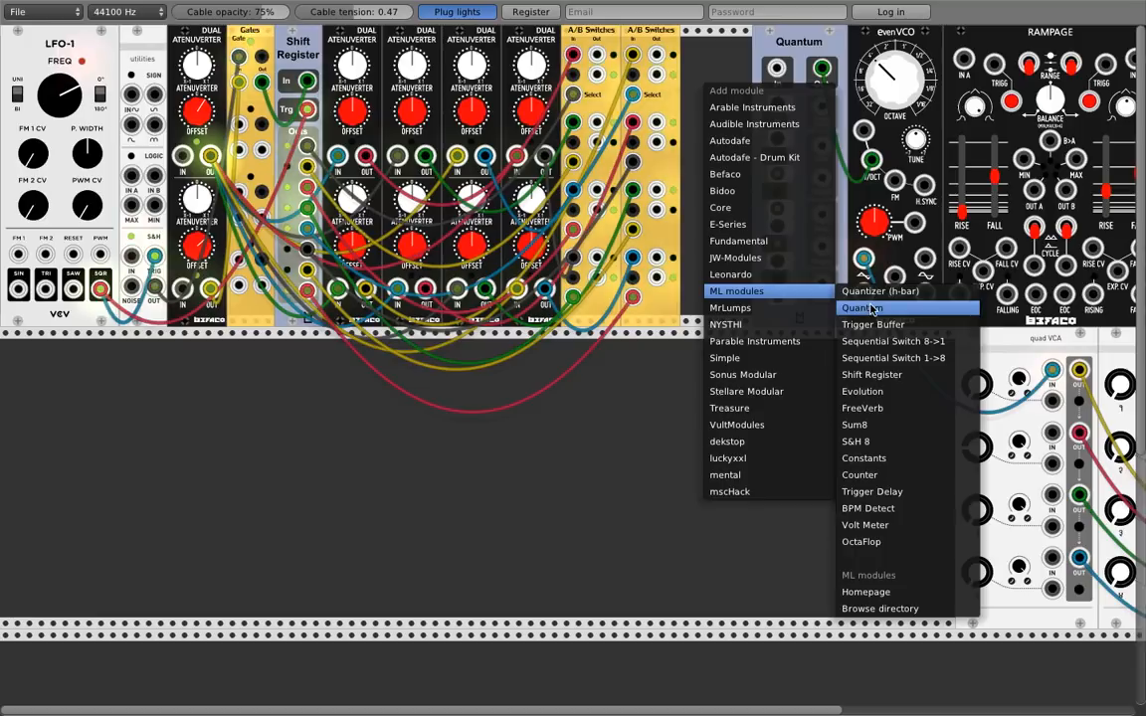
left_click(859, 426)
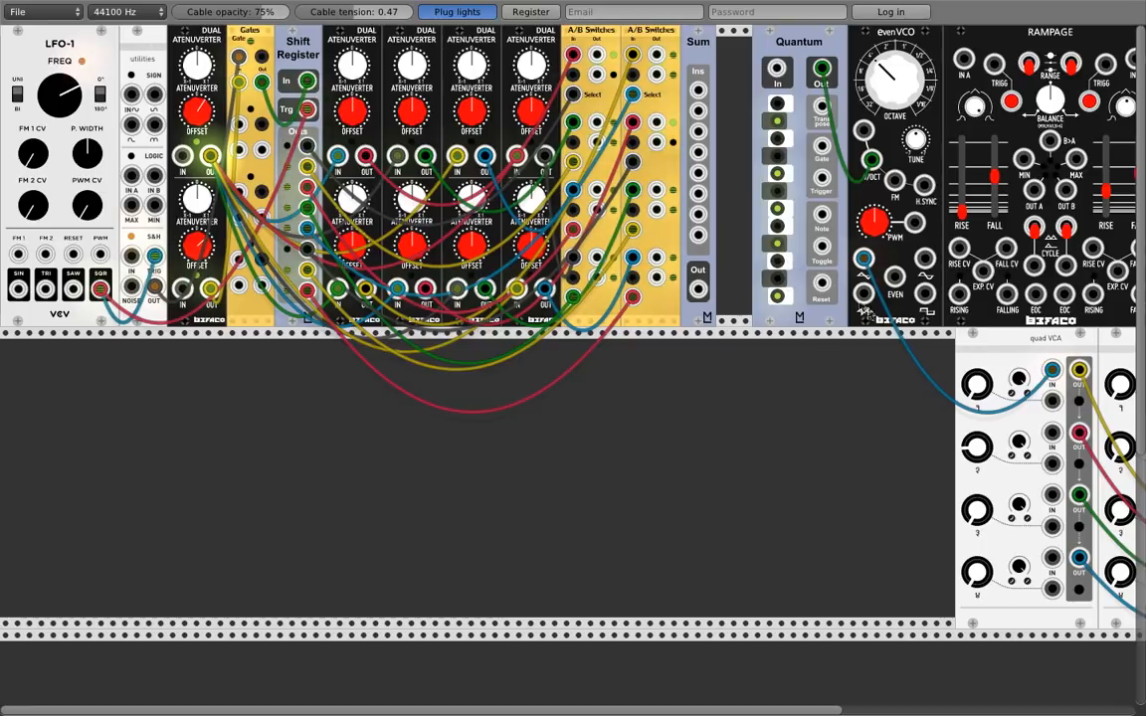
Patch the lower output of every switch in both A/B Switches modules to Sum's eight inputs, and Sum's output to Quantum's In
left_click_drag(598, 74, 700, 90)
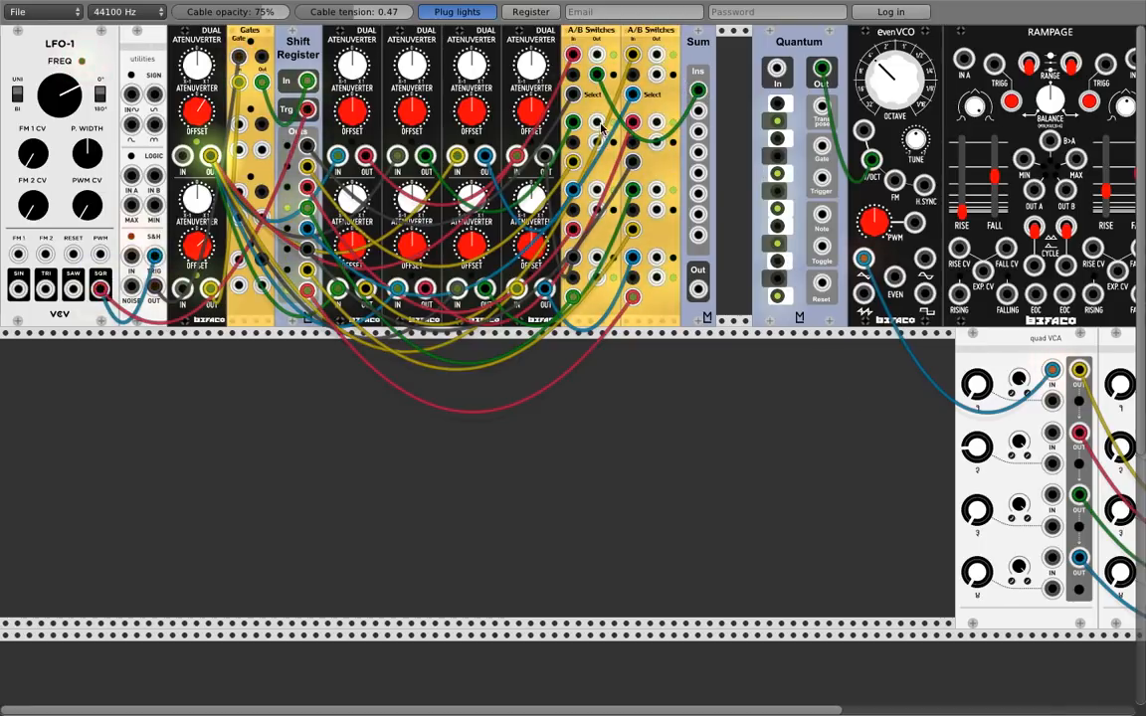
left_click_drag(596, 142, 699, 110)
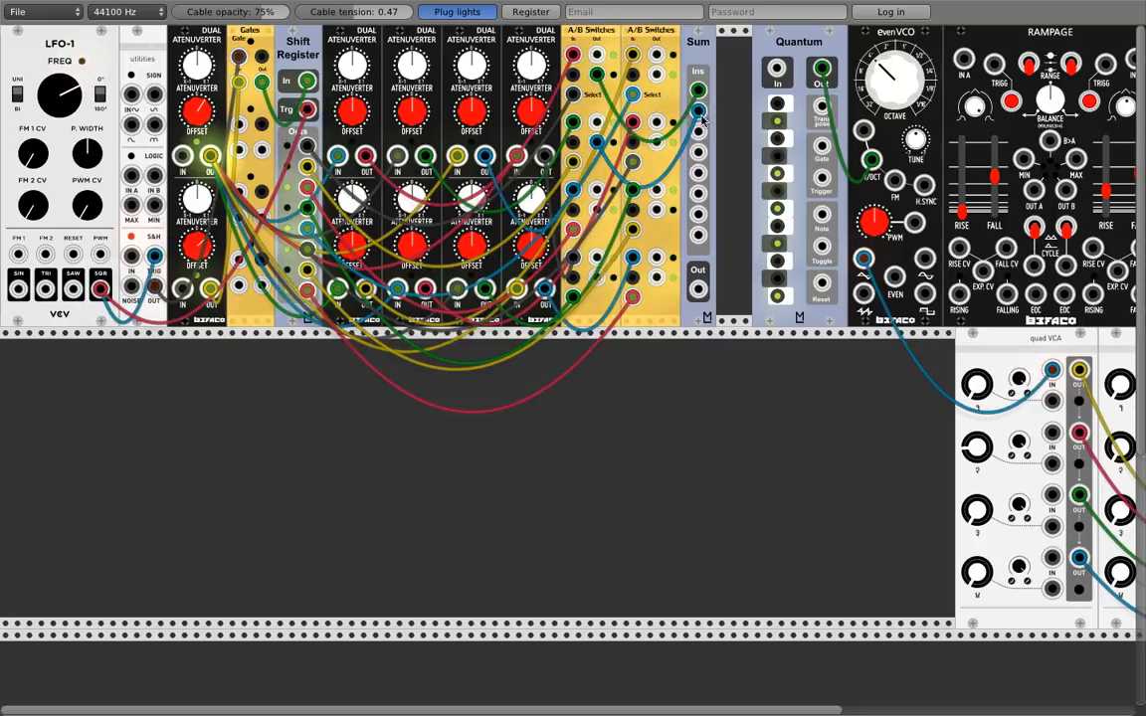
left_click_drag(596, 208, 699, 130)
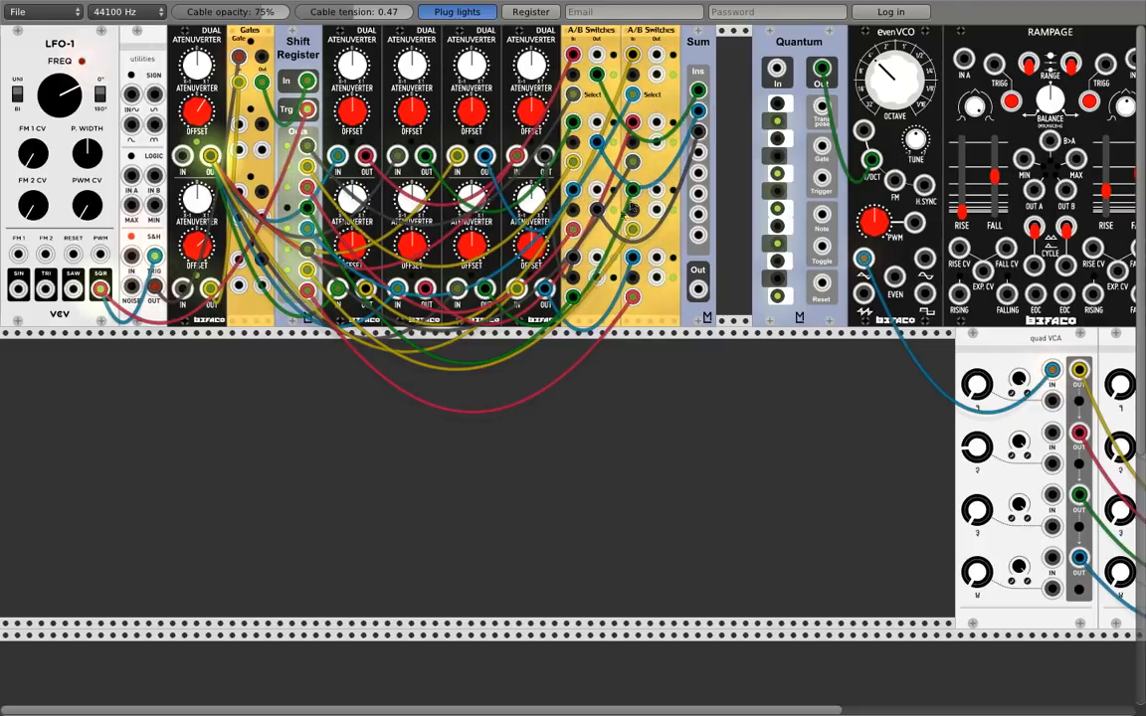
left_click_drag(600, 273, 618, 262)
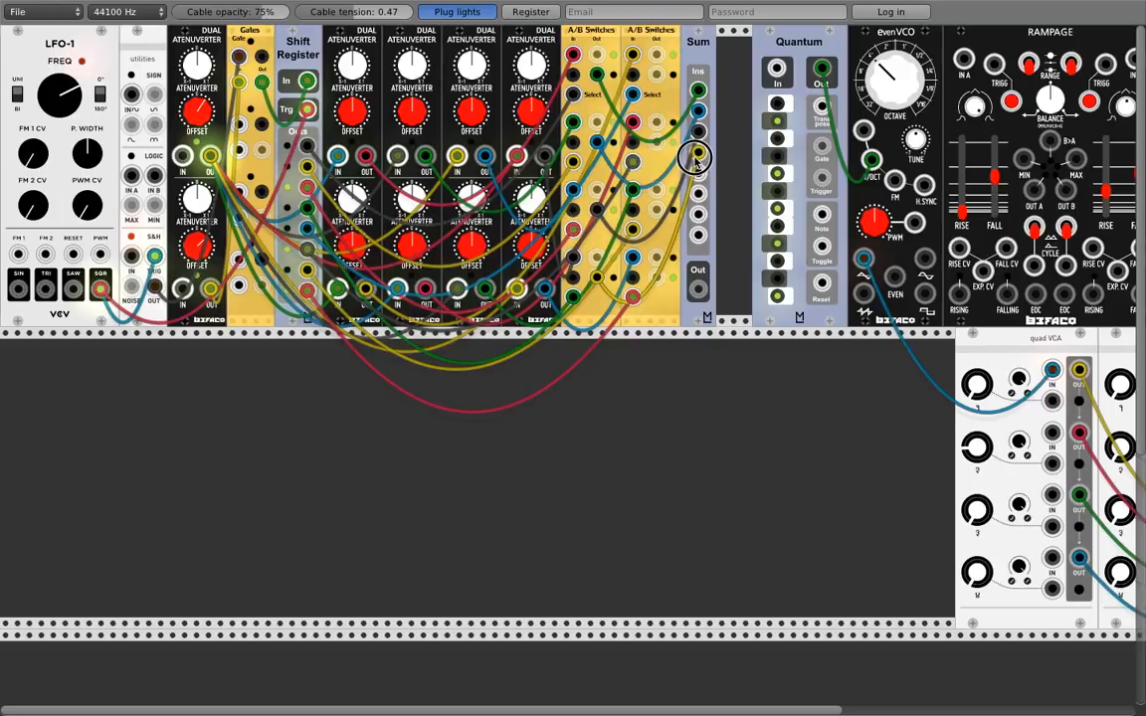
left_click_drag(696, 157, 698, 153)
left_click_drag(657, 76, 699, 245)
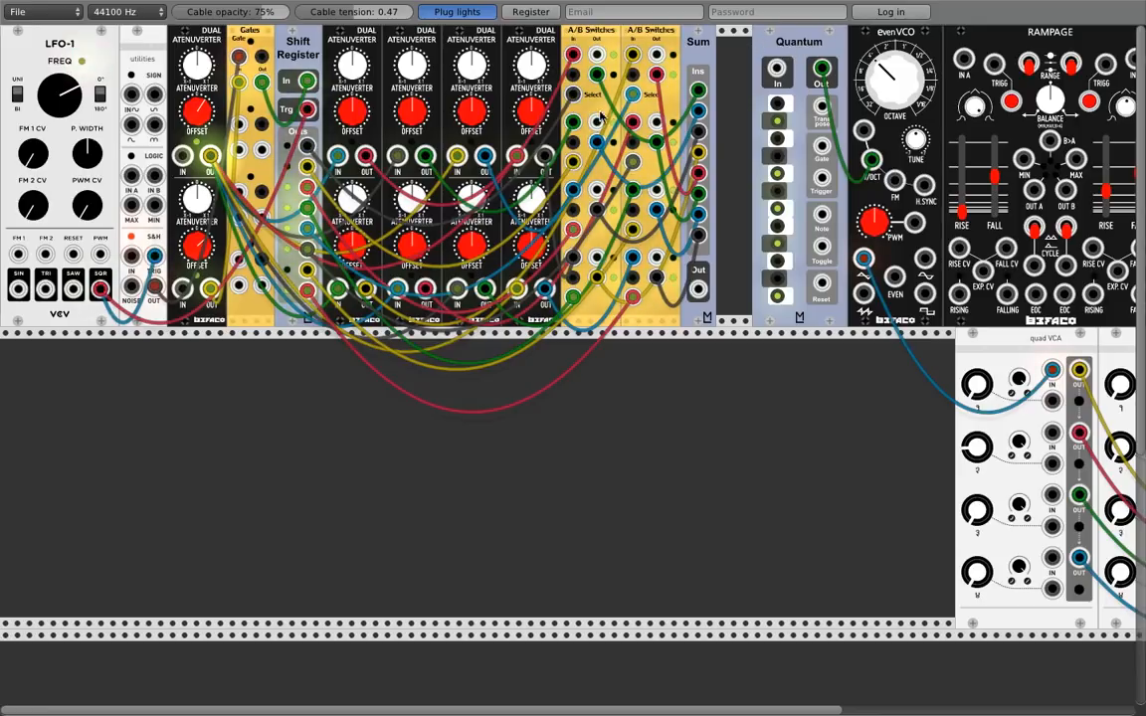
left_click_drag(699, 290, 777, 70)
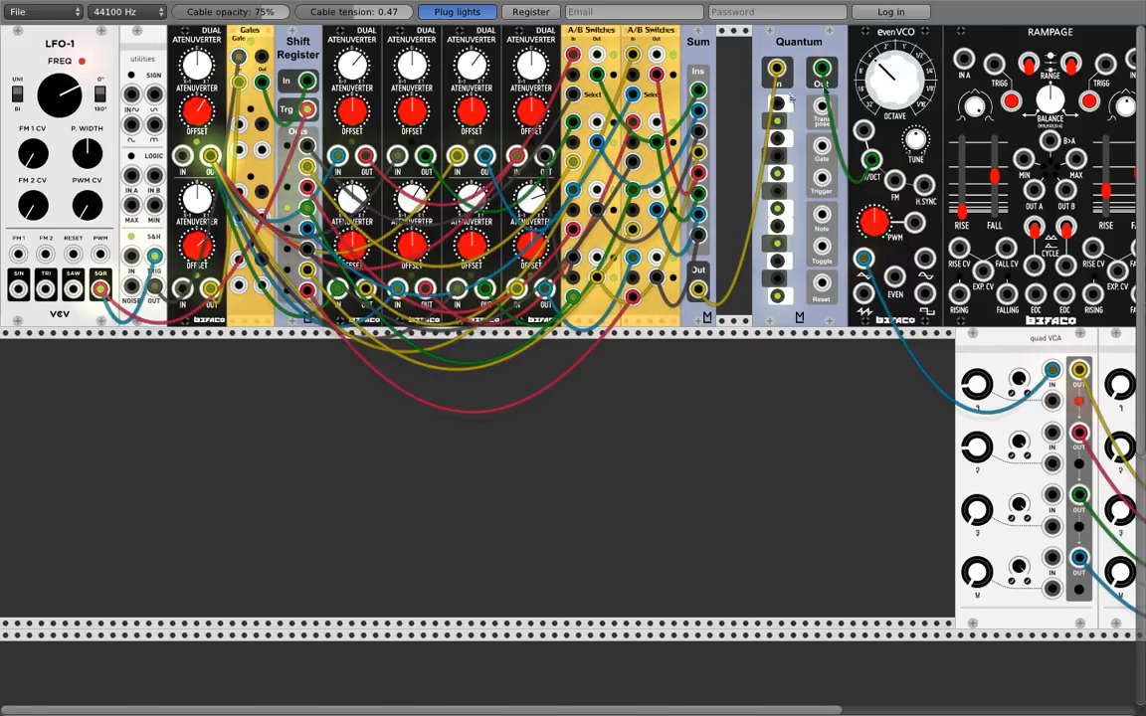
left_click_drag(994, 65, 100, 288)
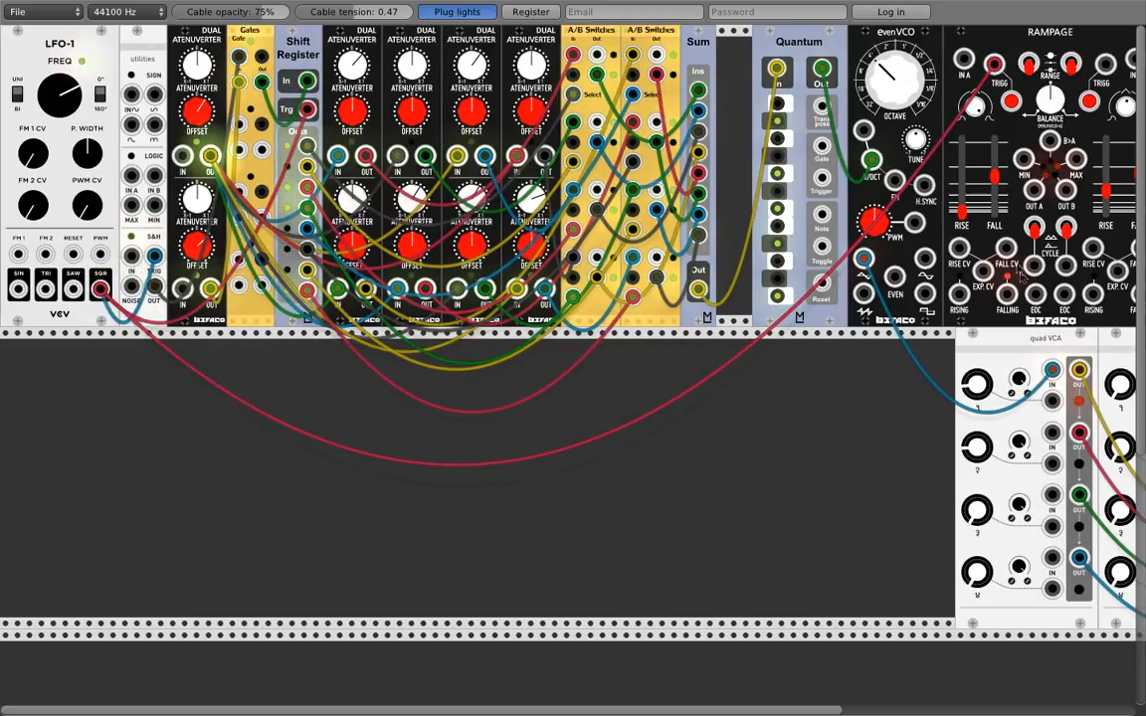
left_click_drag(1035, 189, 1052, 400)
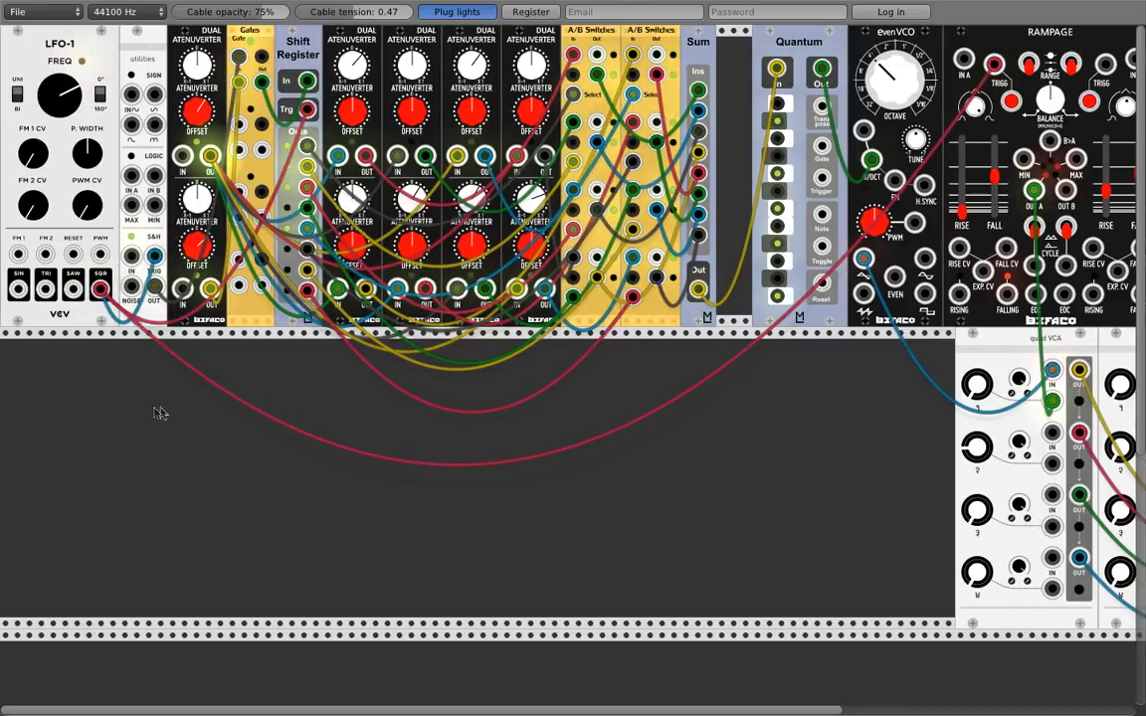
Add an Audible Instruments Bernoulli Gate below the LFO and patch the LFO's square output to its first input
right_click(20, 304)
mouse_move(17, 372)
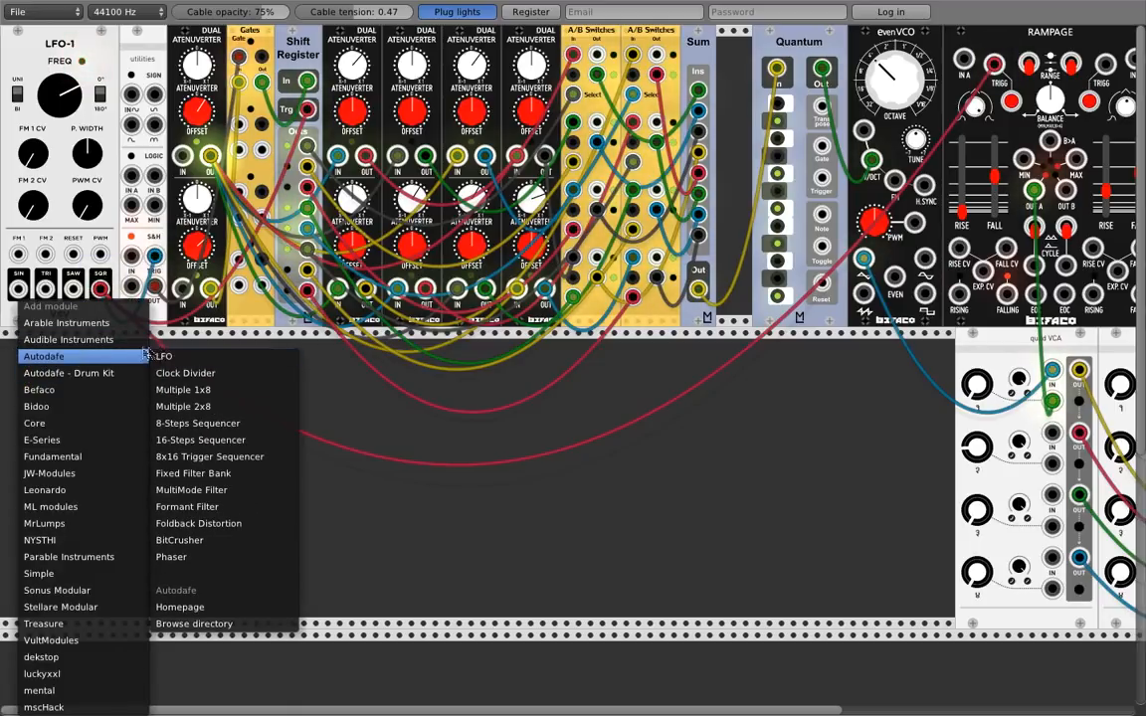
mouse_move(122, 346)
left_click(202, 507)
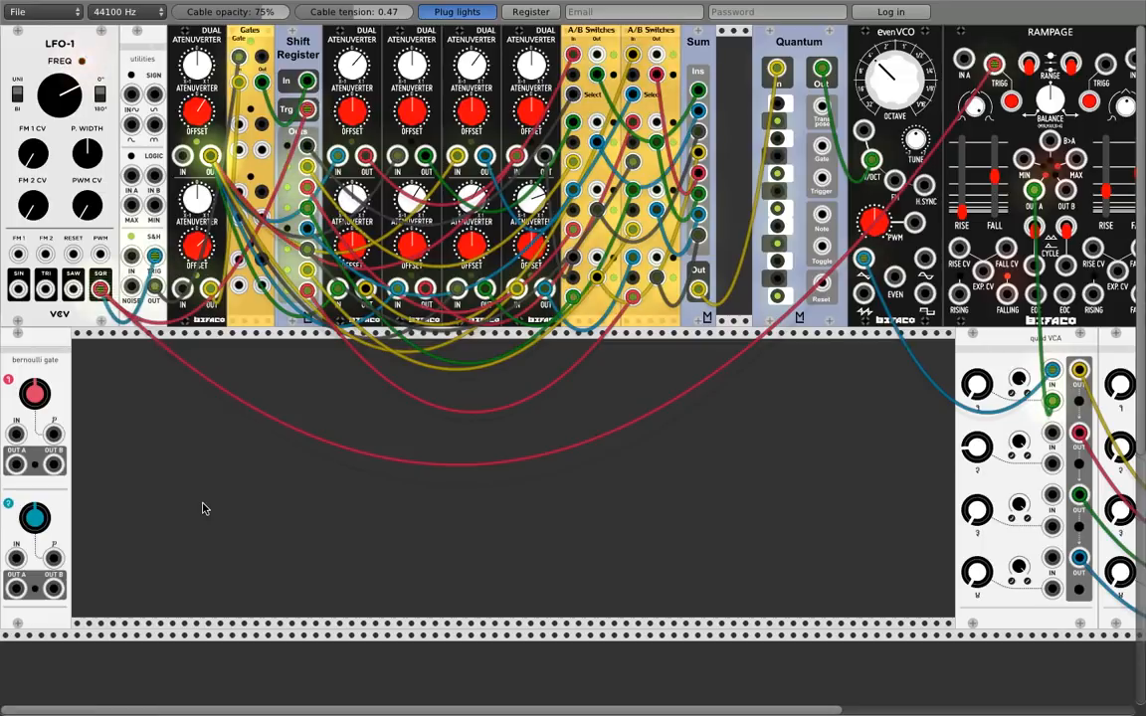
left_click_drag(15, 433, 99, 289)
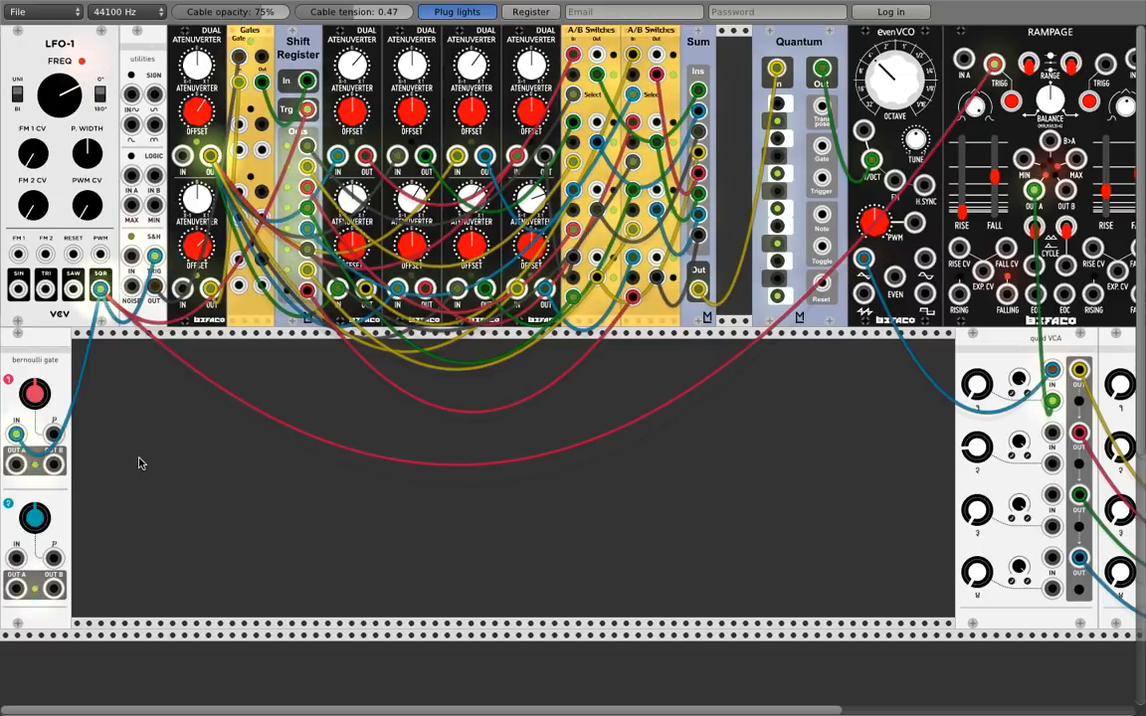
Add an ML modules Sequential Switch 8->1 beside the Bernoulli Gate and set it to 2 steps
right_click(121, 425)
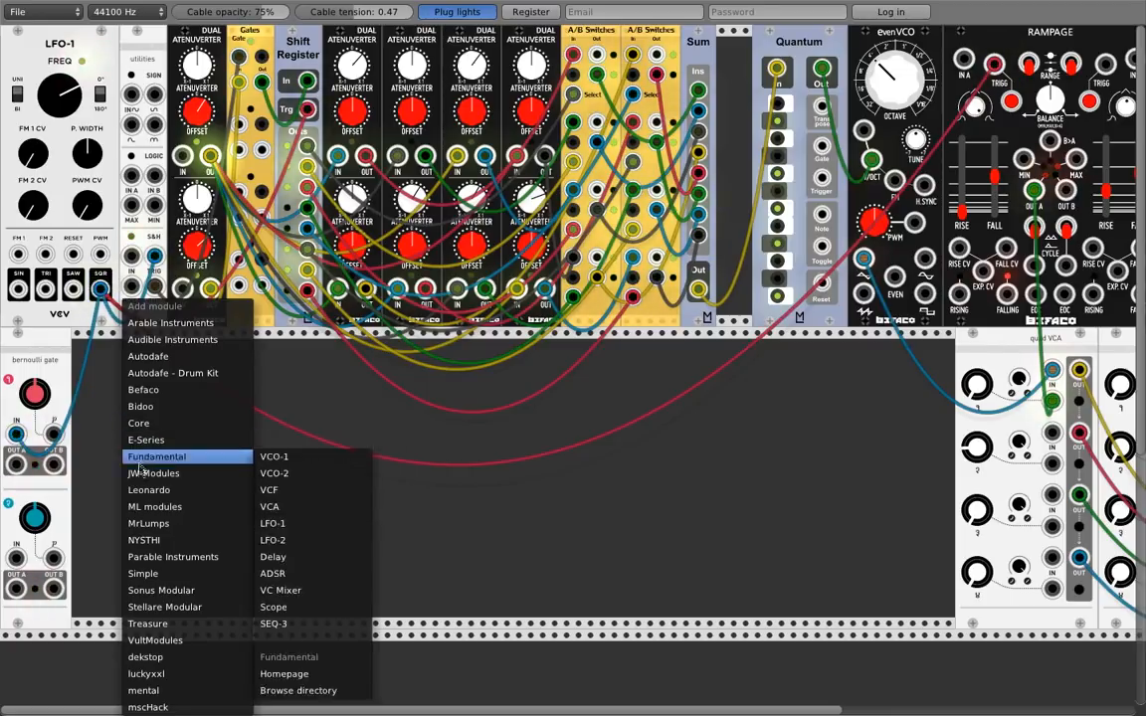
mouse_move(141, 478)
mouse_move(148, 513)
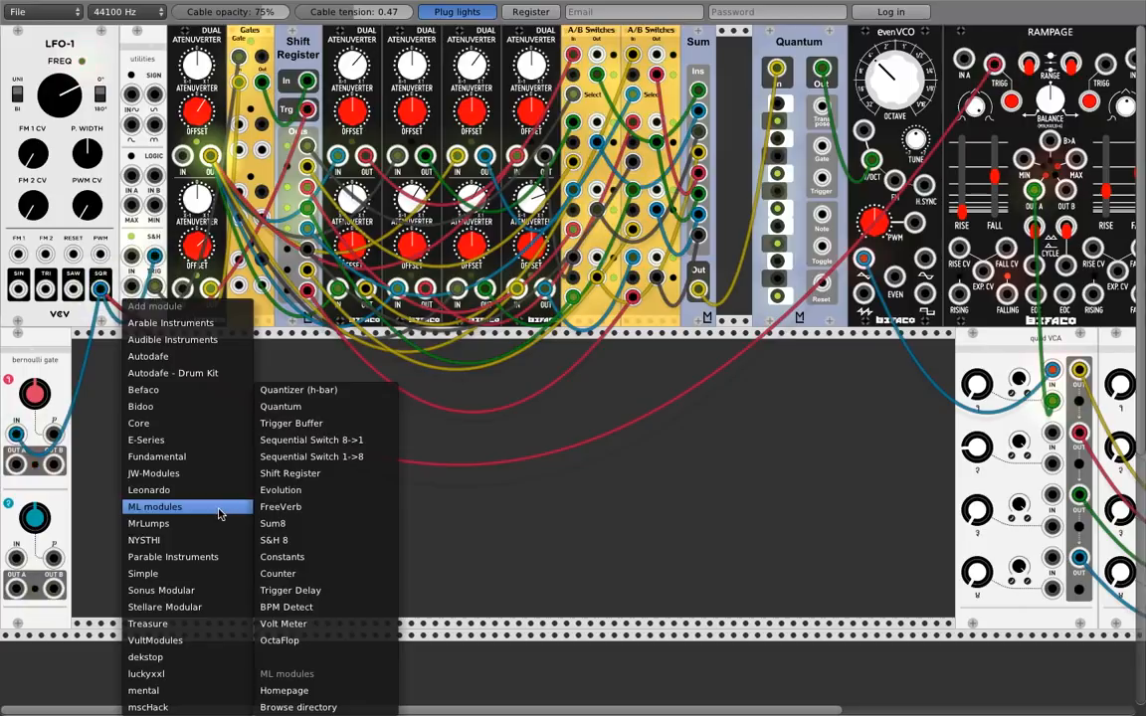
left_click(298, 439)
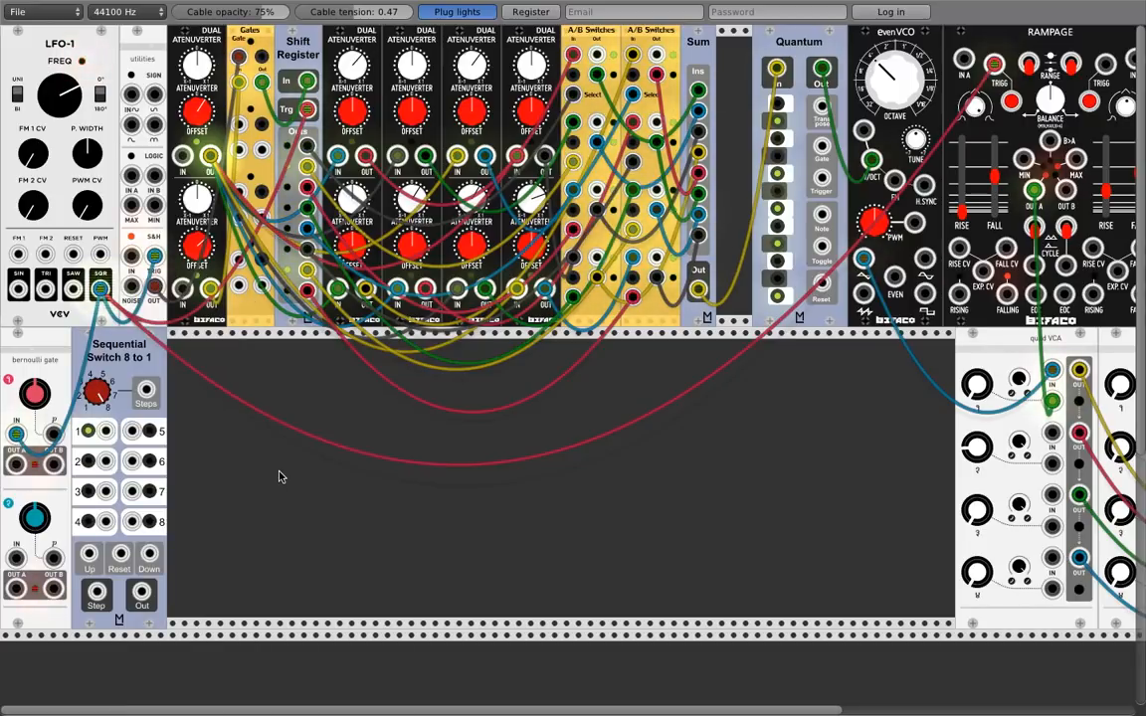
left_click_drag(96, 391, 96, 408)
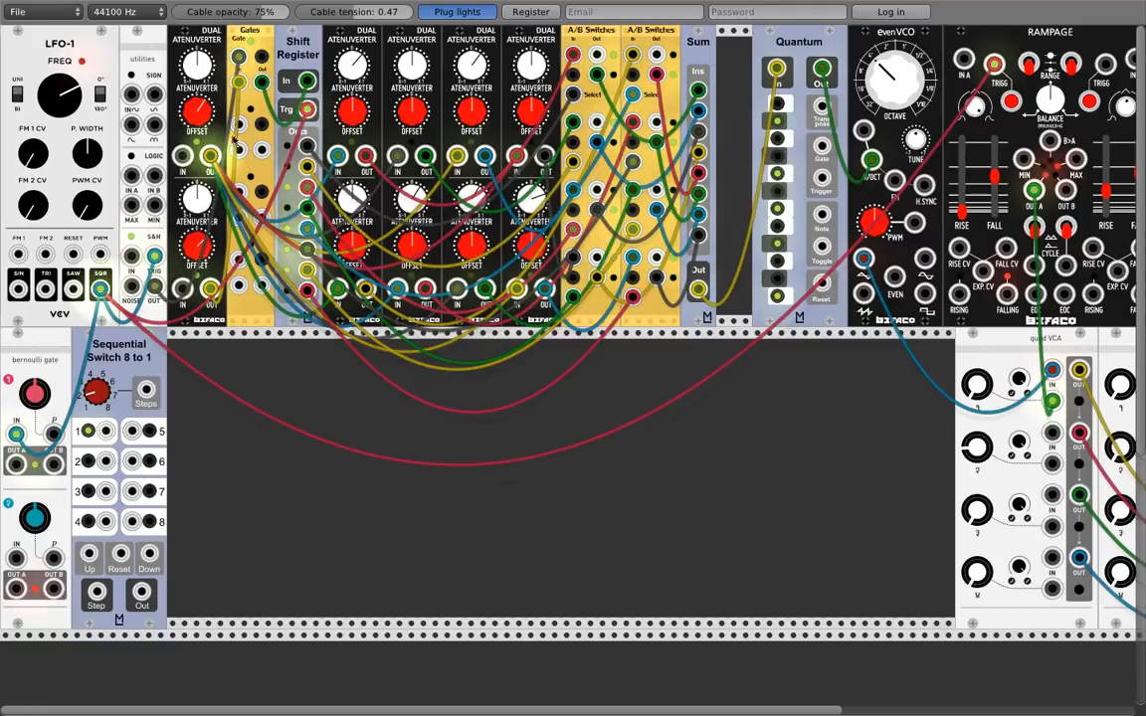
Route the Gates output and the Shift Register's last output through Sequential Switch inputs 1 and 2, with the switch's output feeding the register's In
left_click_drag(261, 144, 107, 432)
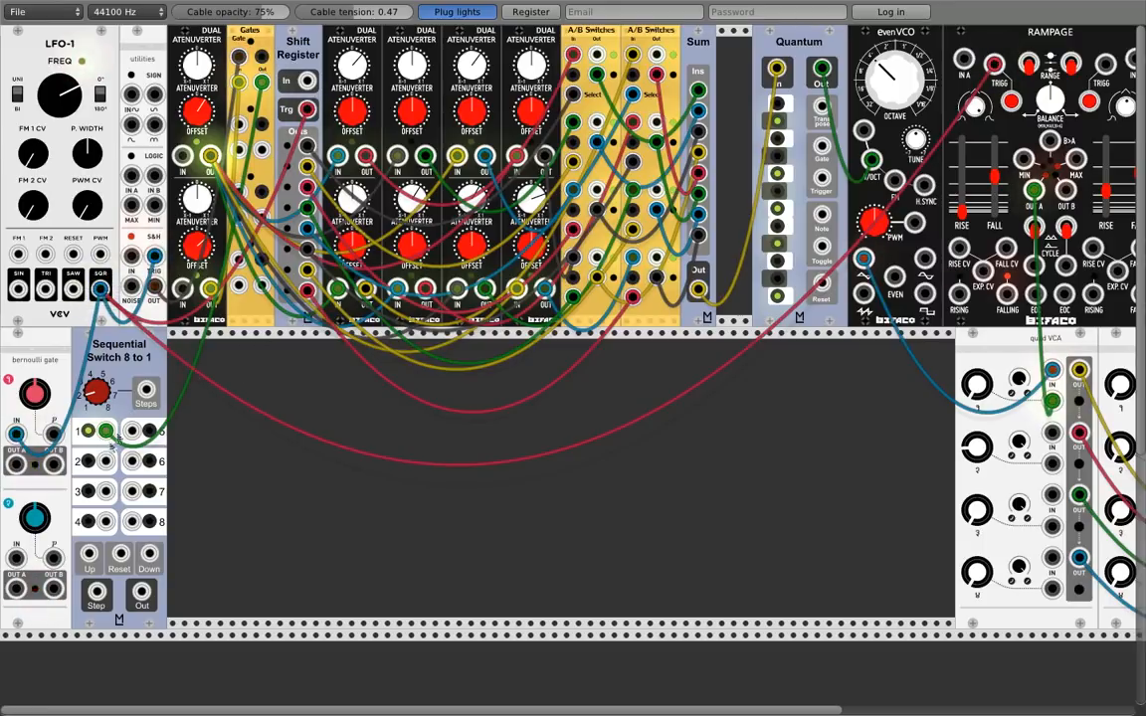
left_click_drag(106, 461, 305, 293)
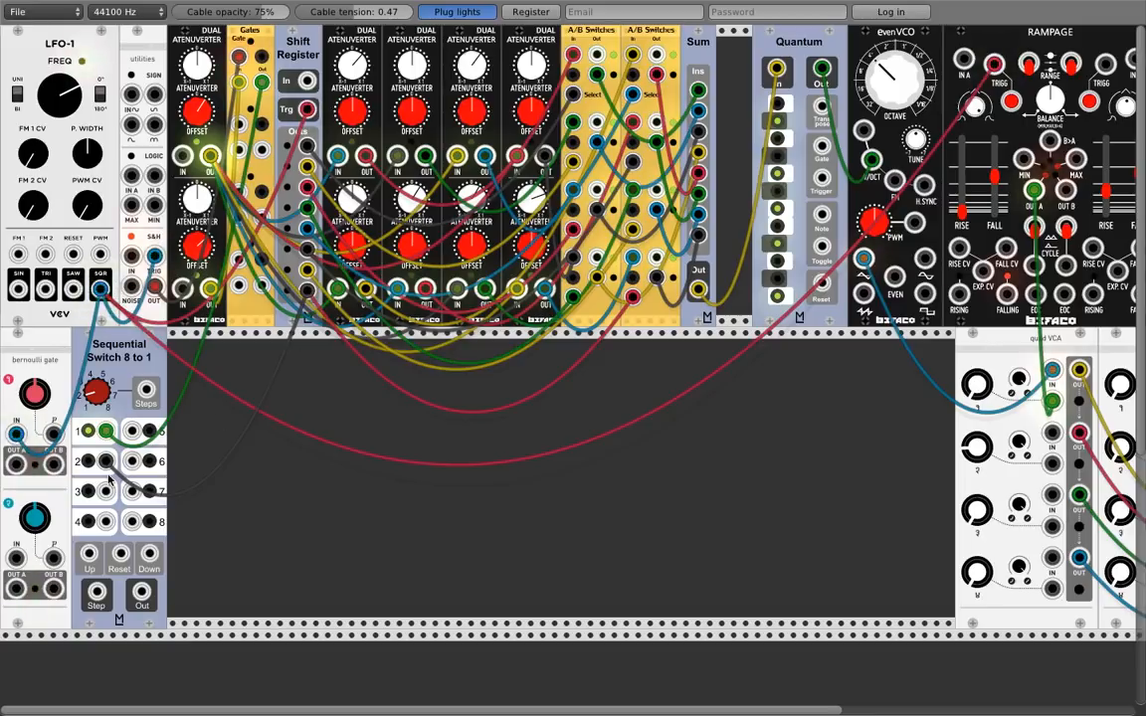
left_click_drag(142, 593, 306, 81)
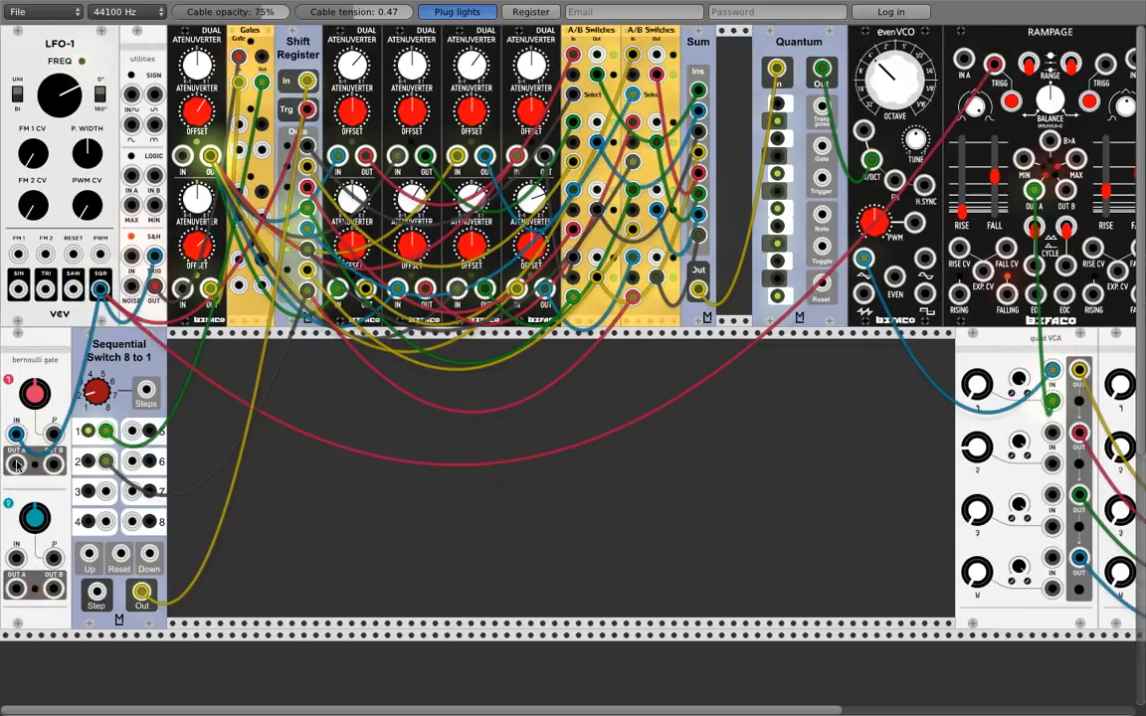
Patch the first Bernoulli gate's Out A to the Sequential Switch's Step input and move the switch away to leave a module-wide gap
left_click_drag(18, 465, 95, 594)
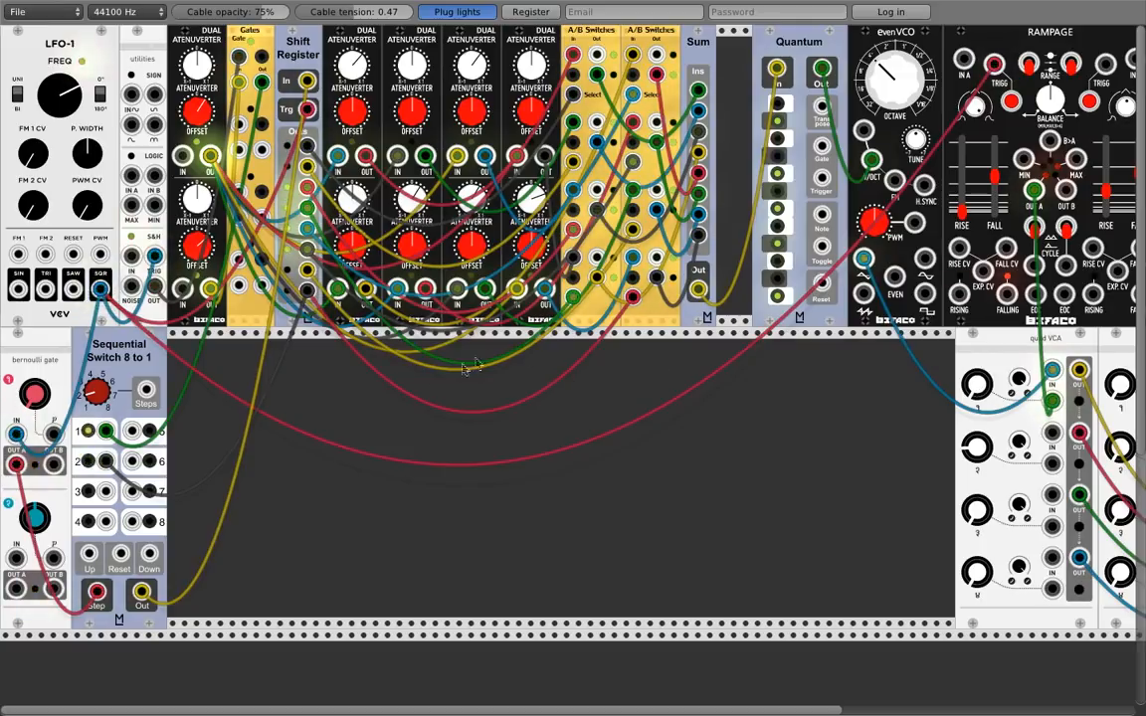
left_click_drag(125, 373, 209, 374)
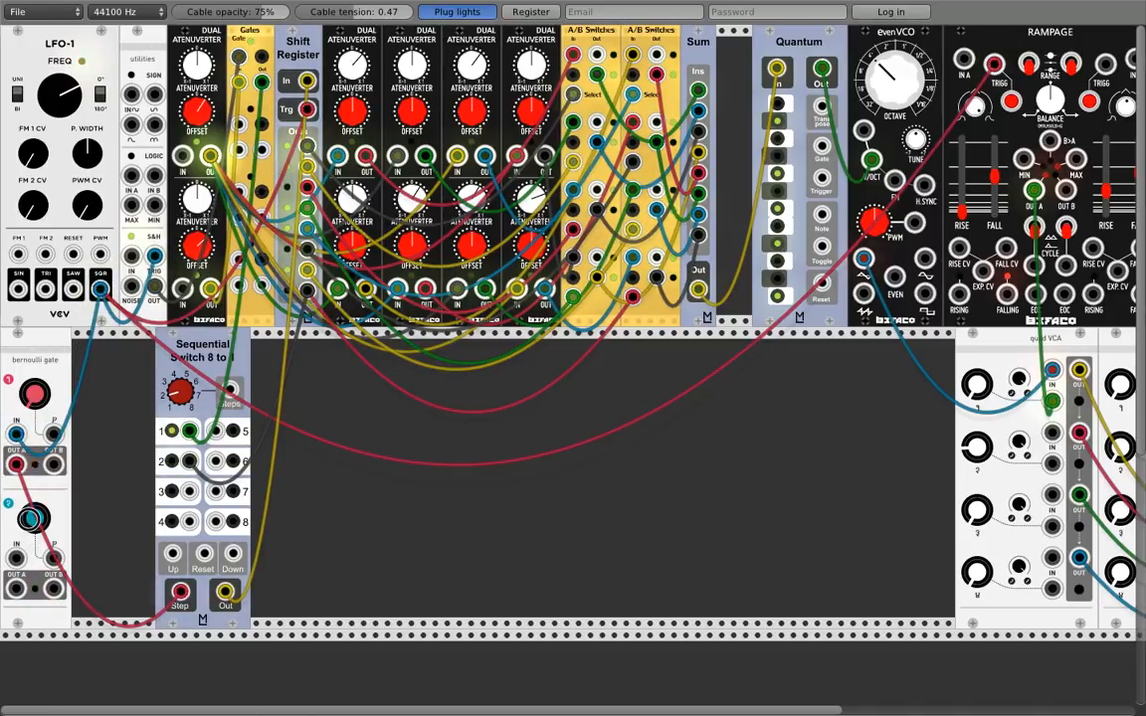
left_click_drag(169, 348, 224, 348)
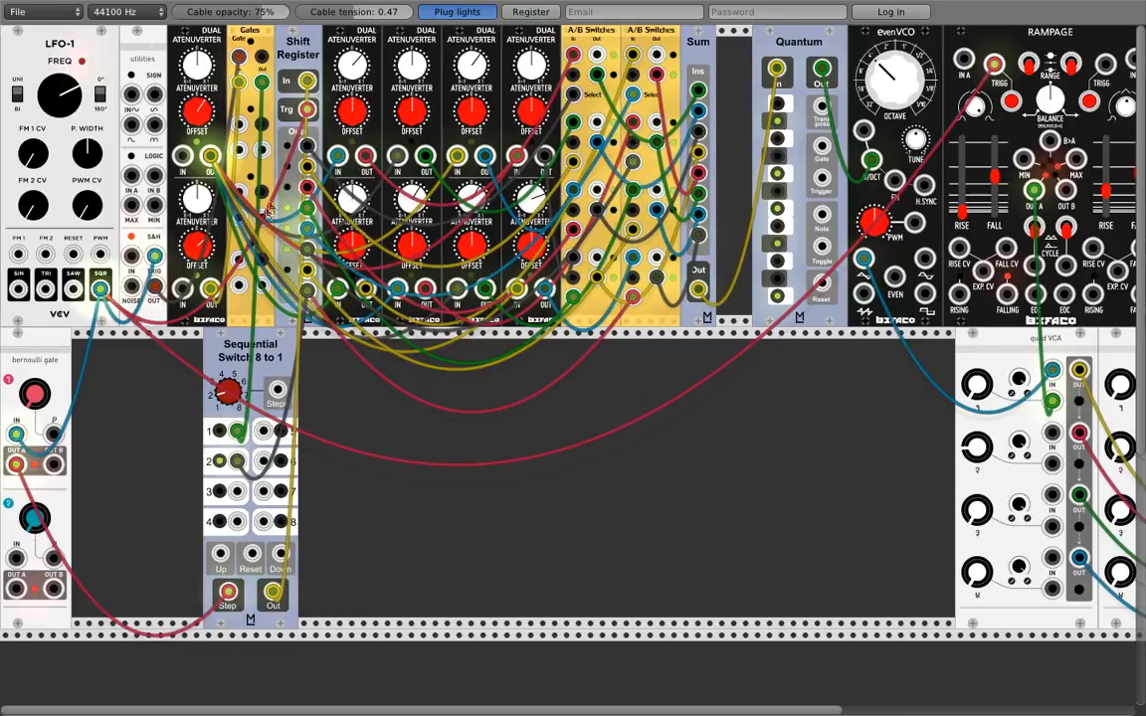
Replace the Shift Register's trigger cable with one from the second Bernoulli gate's Out A
right_click(92, 416)
left_click(79, 438)
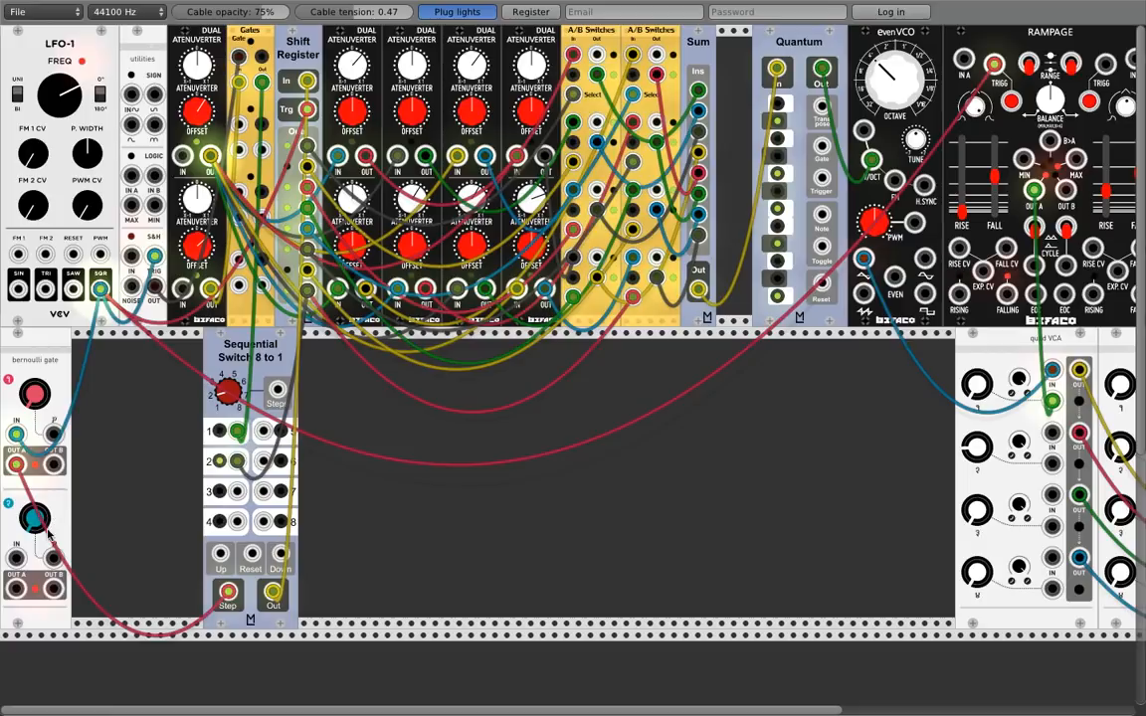
left_click_drag(17, 589, 269, 171)
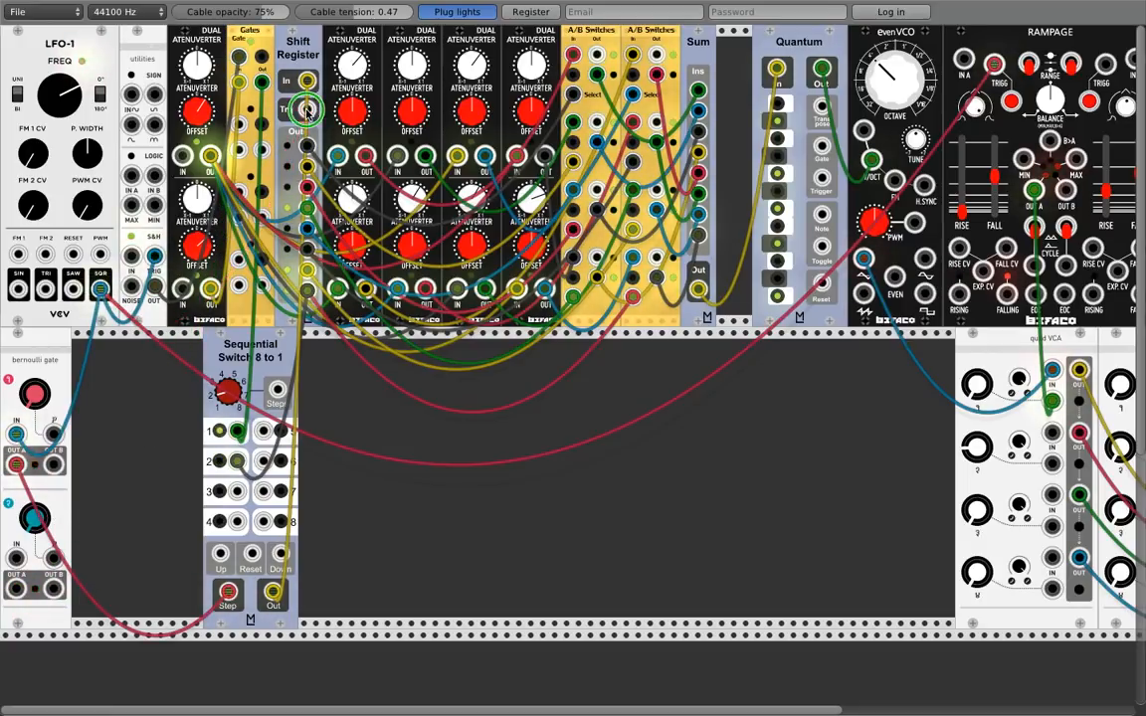
left_click_drag(15, 588, 309, 112)
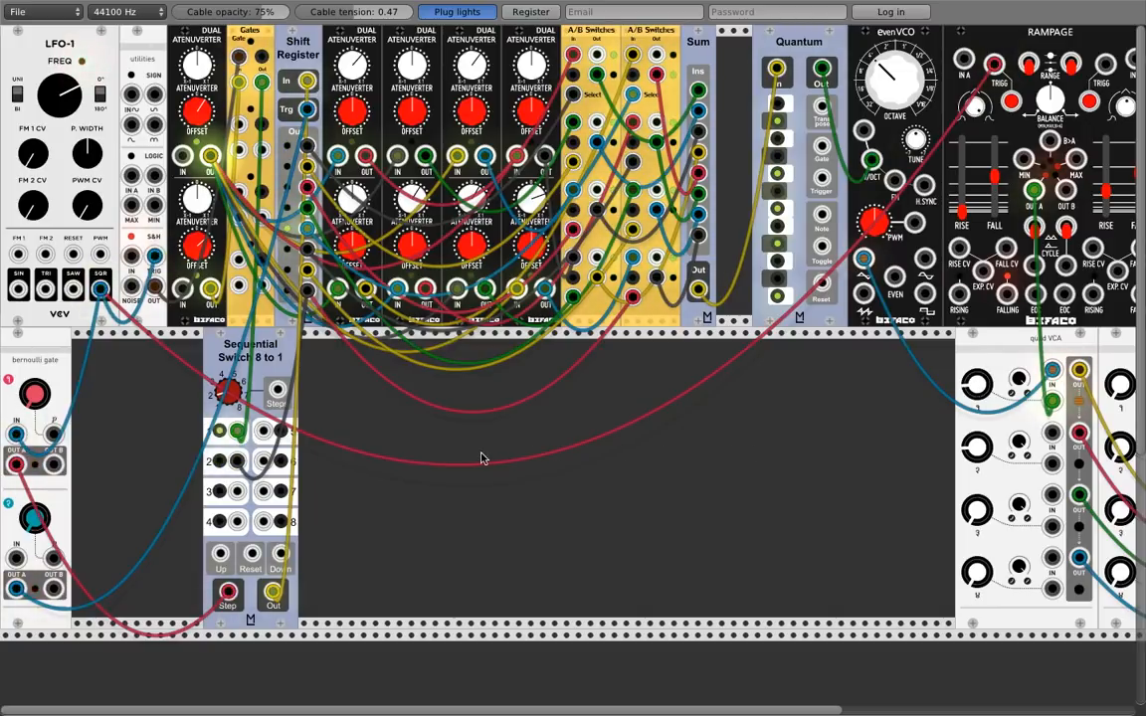
Add an ML modules Trigger Delay in the gap between the Bernoulli Gate and the Sequential Switch
right_click(107, 401)
mouse_move(108, 404)
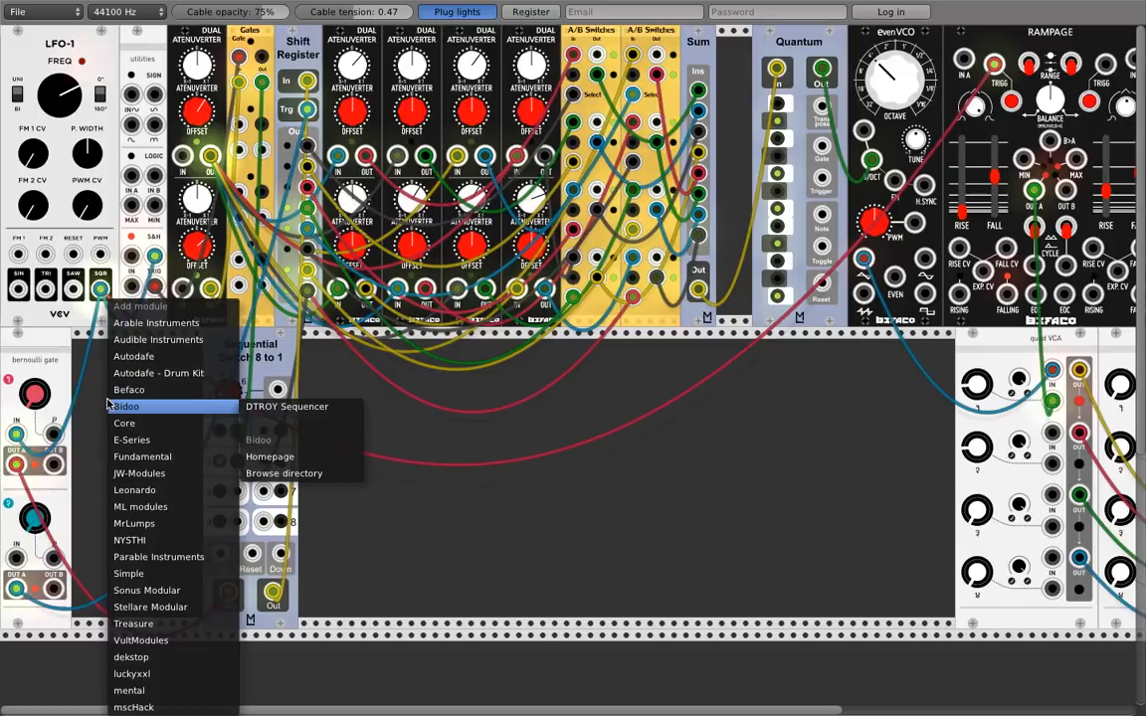
mouse_move(137, 511)
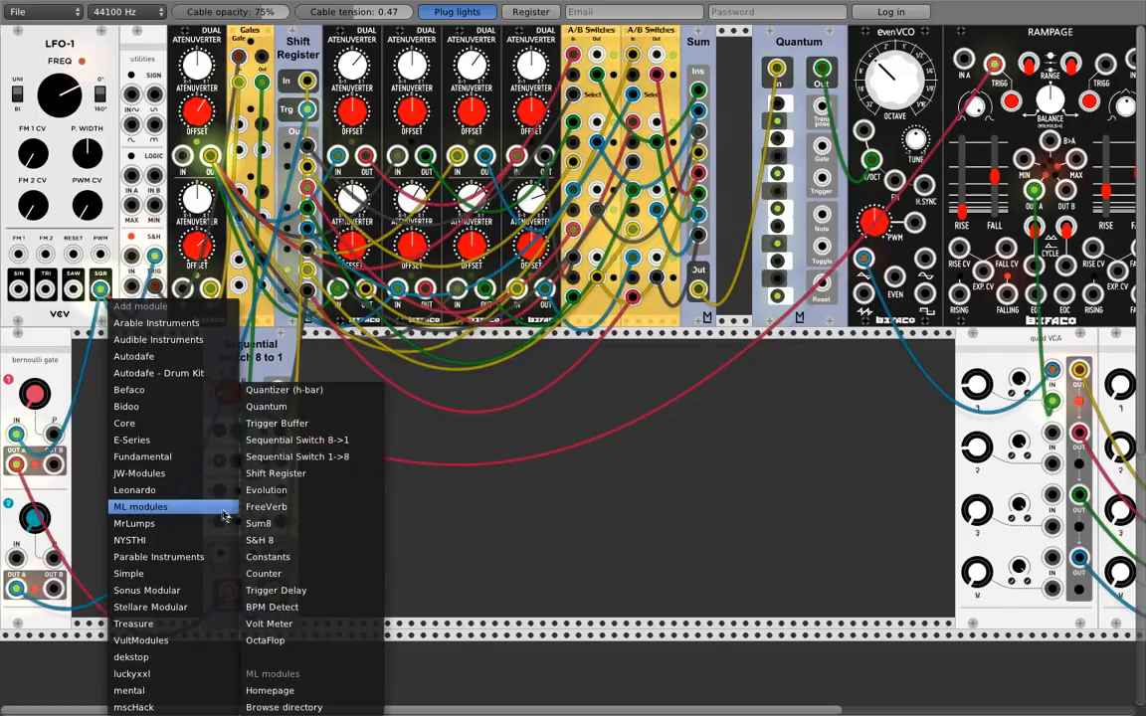
left_click(271, 590)
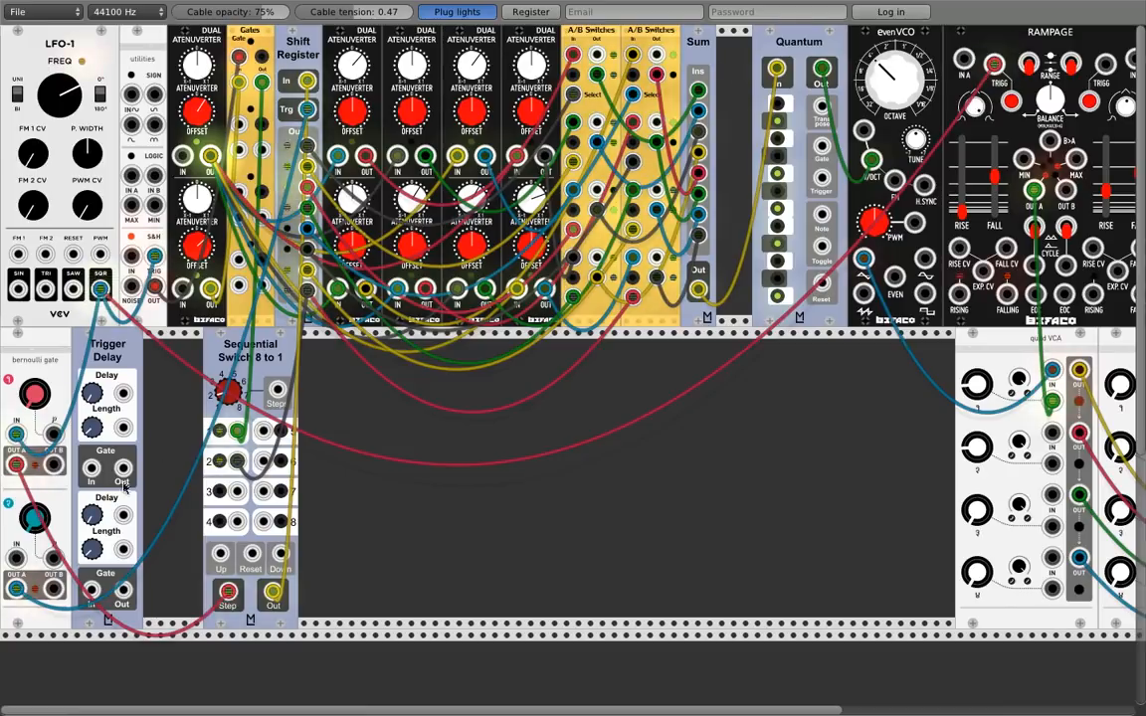
Route the second Bernoulli gate's Out A through the Trigger Delay into the Shift Register's Trg and close the gap before the Sequential Switch
mouse_move(307, 109)
left_mouse_down()
mouse_move(91, 438)
mouse_move(92, 468)
mouse_move(241, 128)
mouse_move(306, 111)
left_mouse_up()
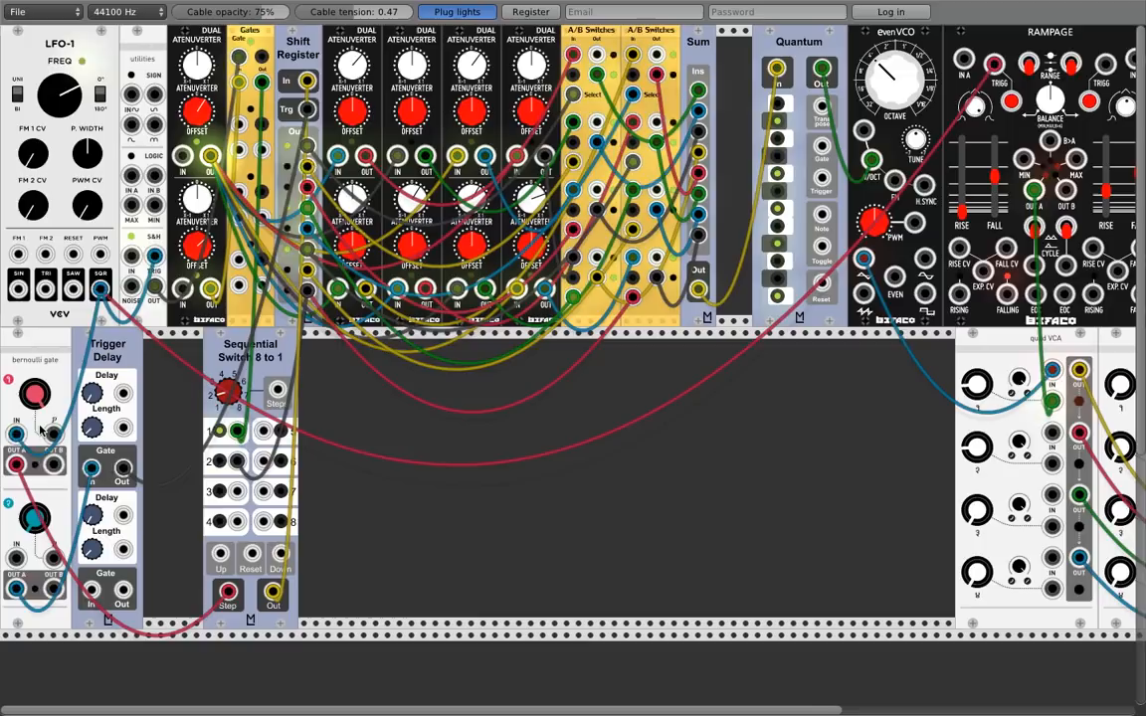
left_click_drag(209, 340, 136, 356)
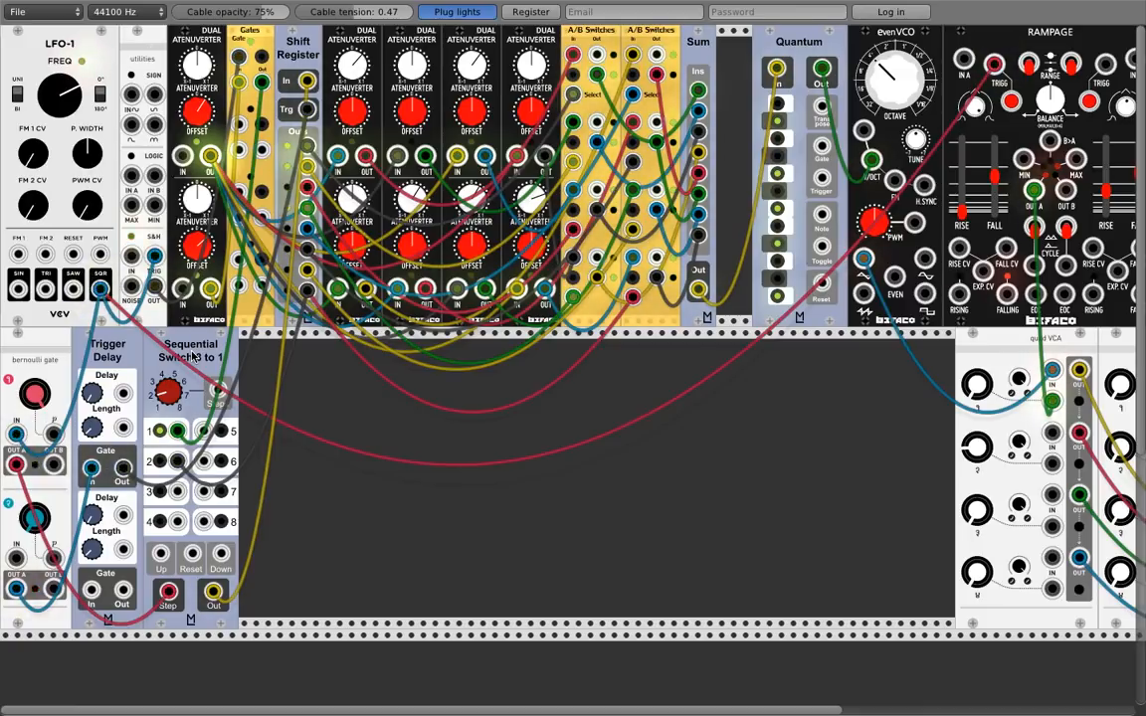
Duplicate the Sequential Switch 8 to 1 and add a Befaco Dual Atenuverter right after the copy
key("ctrl+d")
right_click(358, 407)
mouse_move(358, 412)
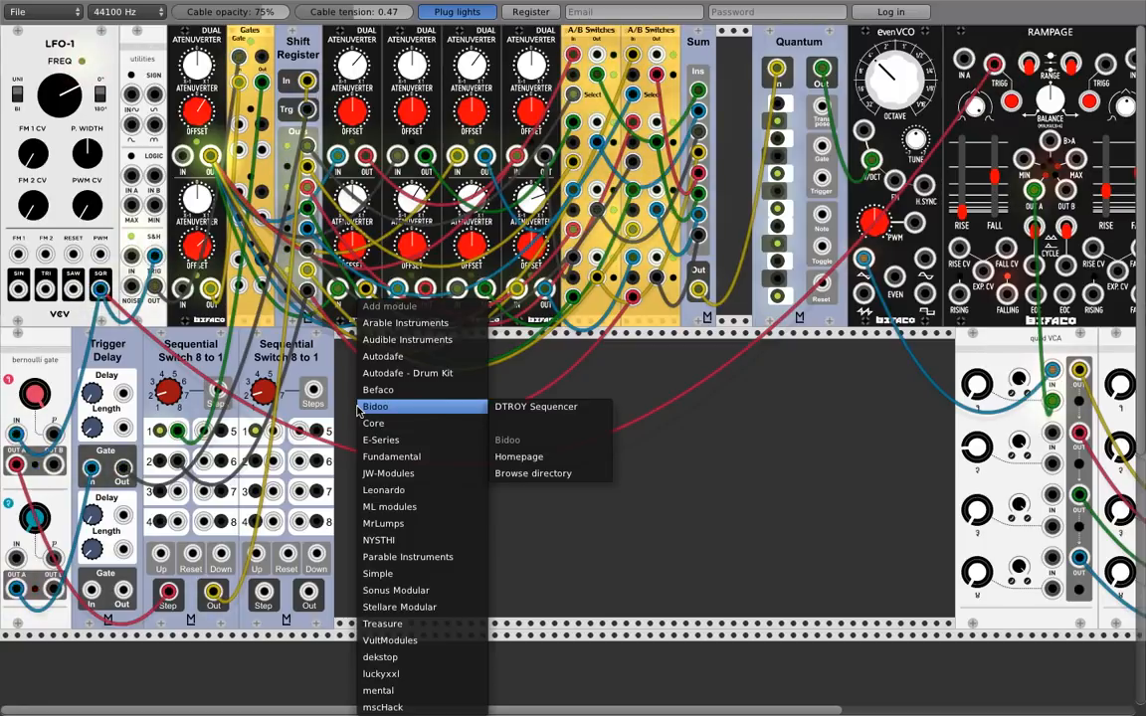
mouse_move(373, 390)
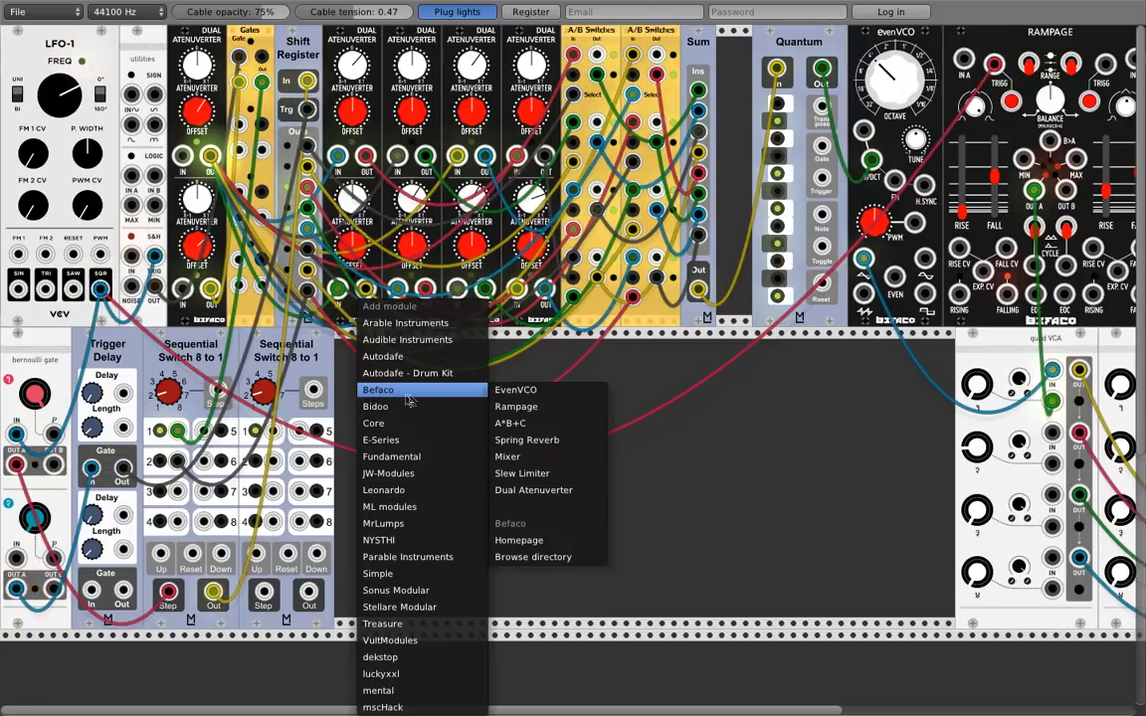
left_click(508, 489)
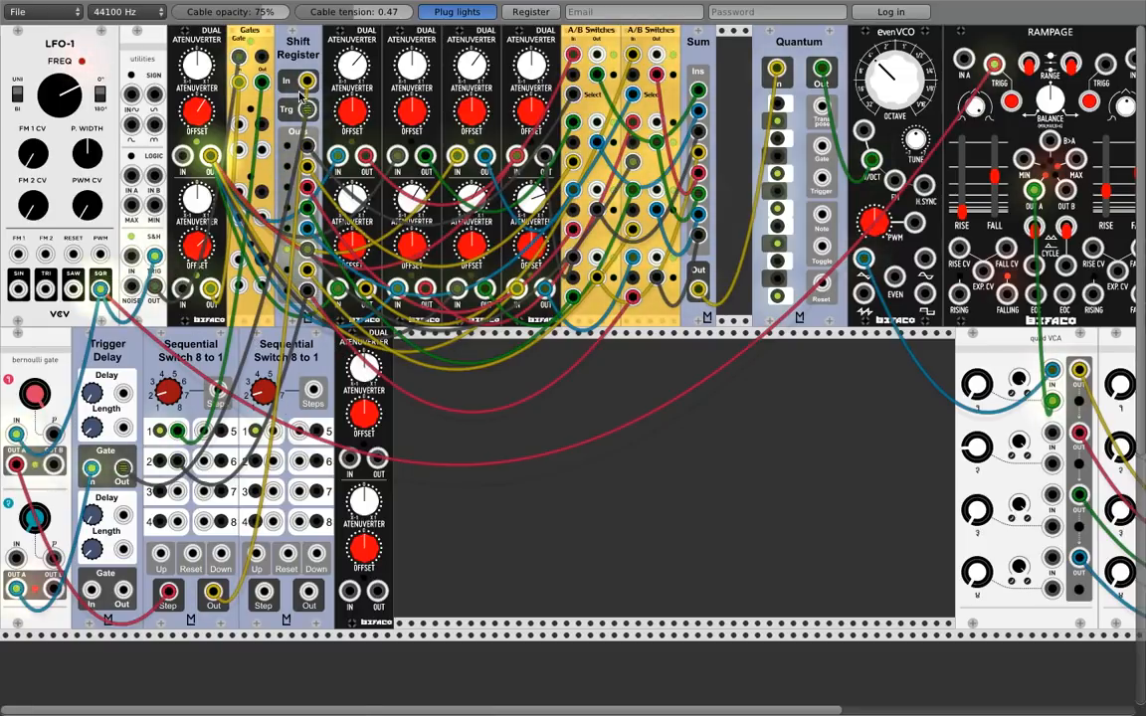
Set the duplicate Sequential Switch to 8 steps and patch Shift Register outputs 5 to 8 into its matching inputs, freeing the first switch's input 2
left_click_drag(266, 399, 239, 401)
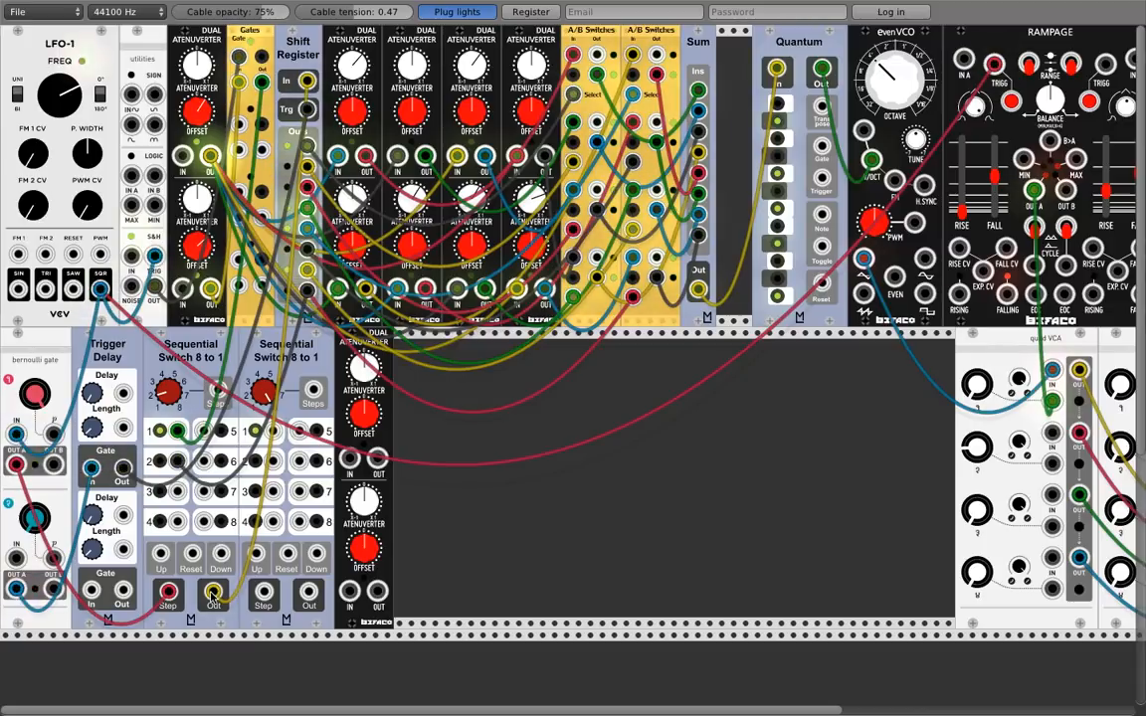
left_click_drag(179, 460, 305, 274)
left_click_drag(299, 460, 307, 249)
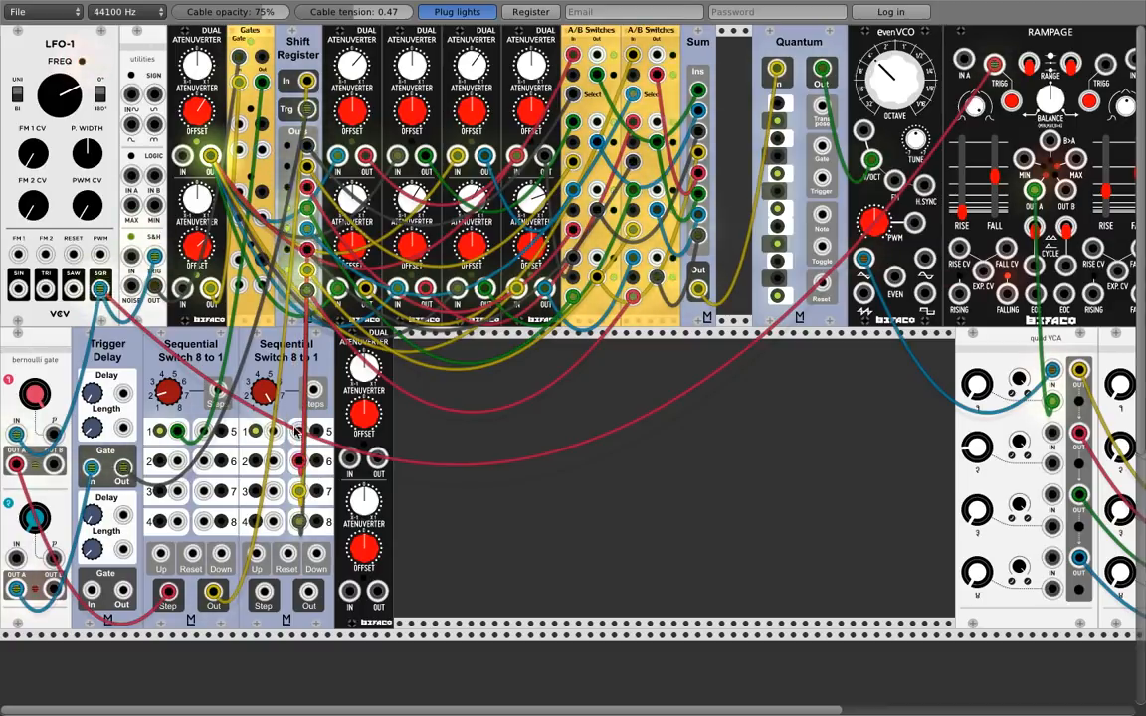
left_click_drag(295, 430, 304, 308)
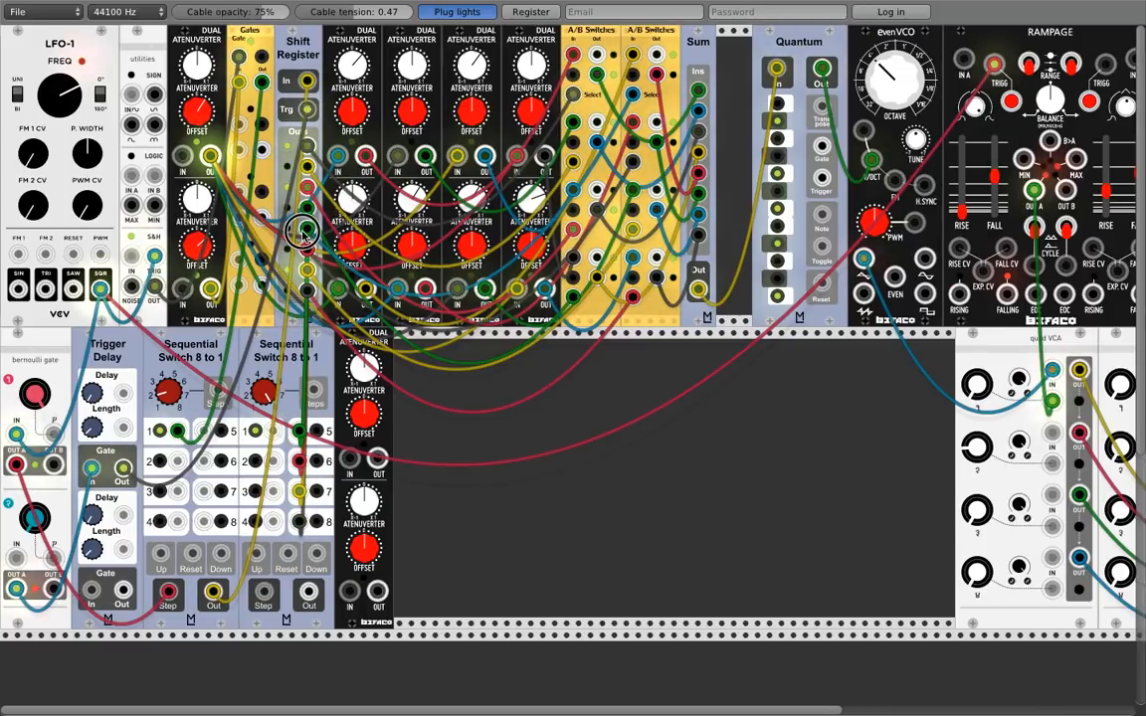
left_click_drag(302, 231, 305, 231)
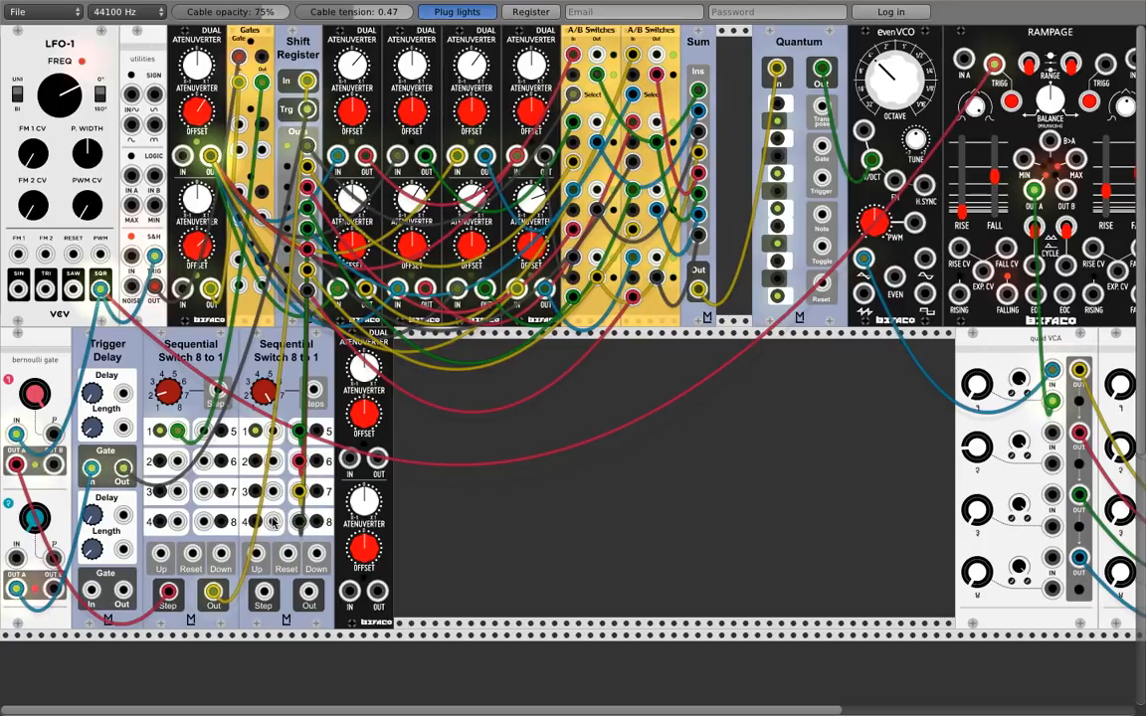
Patch Shift Register outputs 4, 3, 2 and 1 into the matching inputs of the duplicate Sequential Switch
left_click_drag(273, 522, 283, 290)
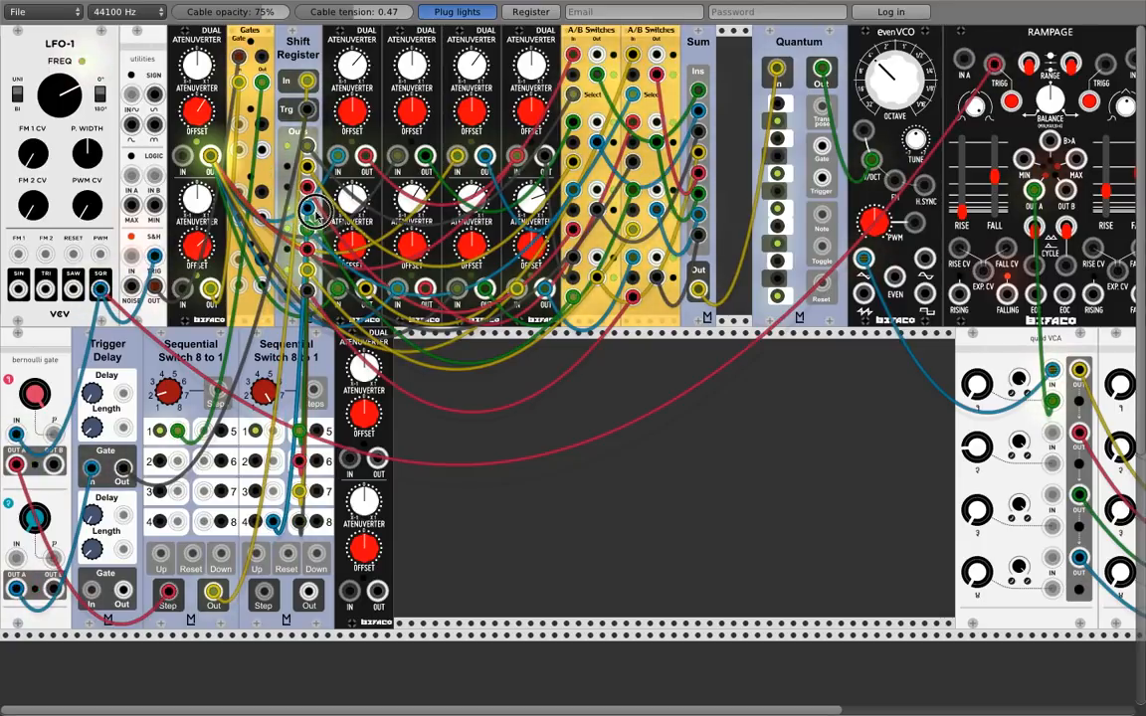
left_click_drag(306, 213, 307, 213)
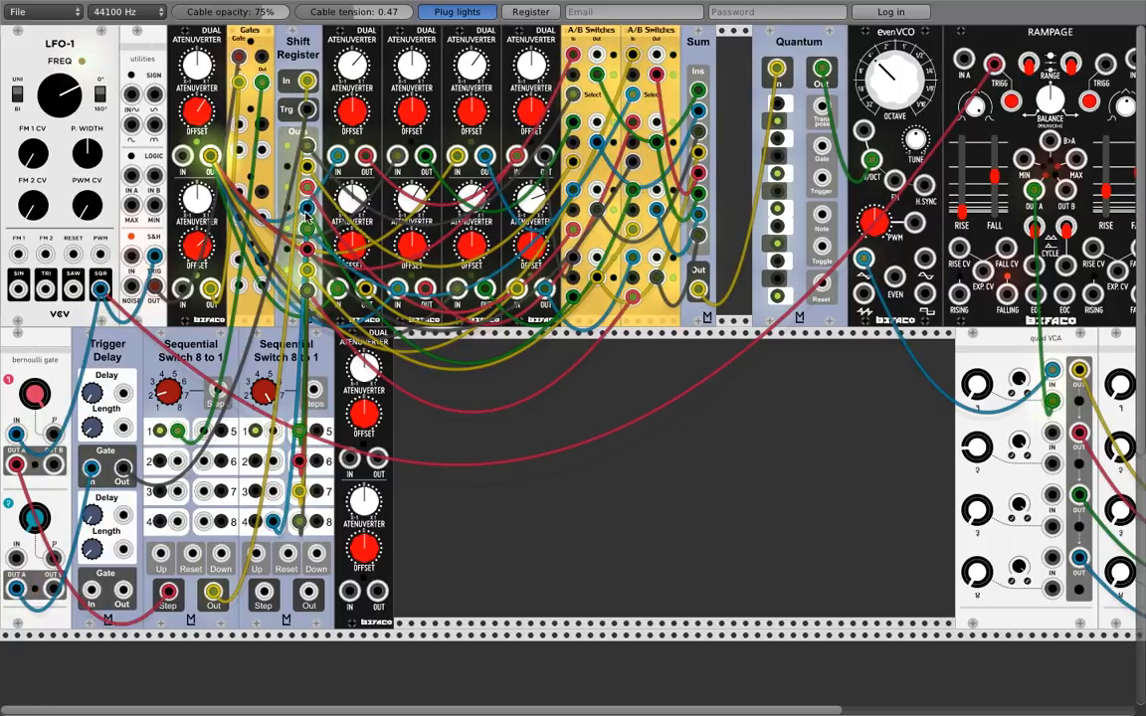
left_click_drag(271, 491, 287, 332)
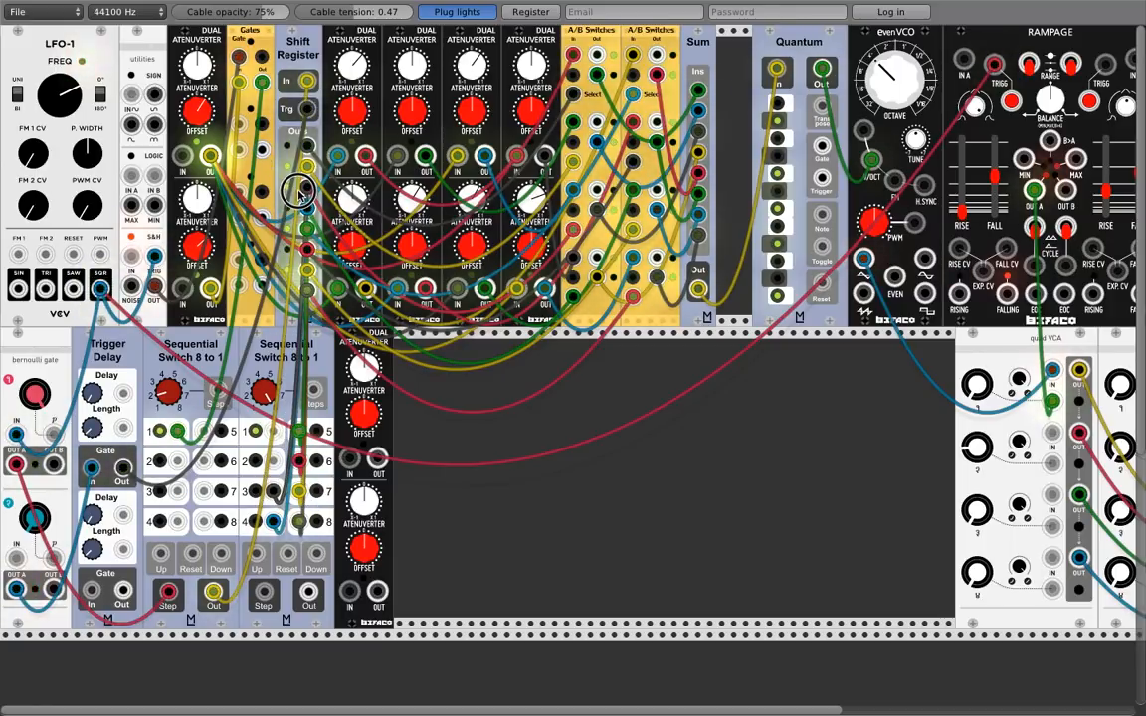
left_click_drag(305, 191, 305, 193)
left_click_drag(273, 460, 304, 169)
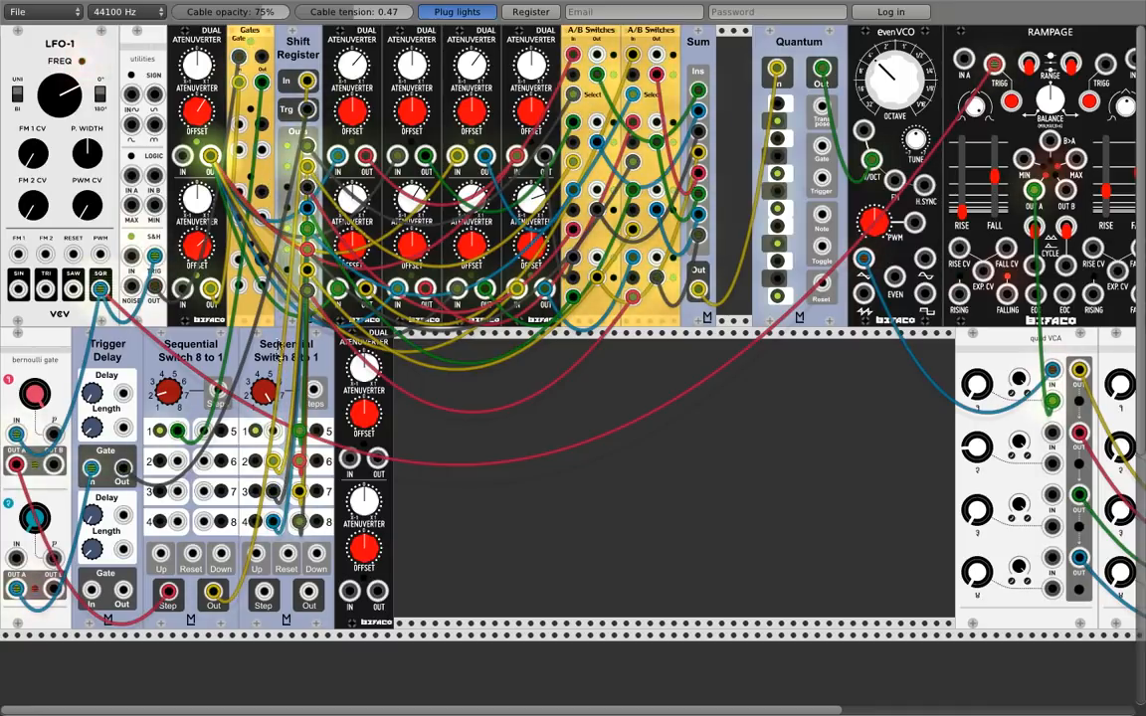
left_click_drag(275, 428, 272, 263)
left_click_drag(294, 147, 306, 150)
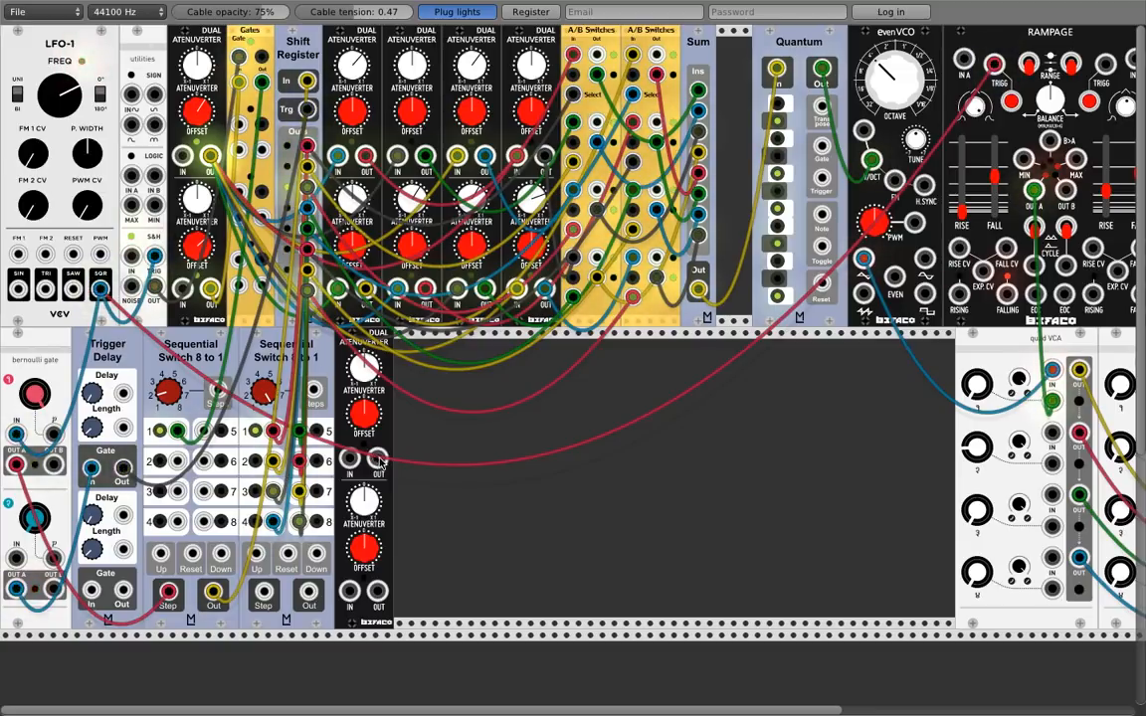
Drive the duplicate Sequential Switch's Step input from the new Dual Atenuverter's upper output and patch the duplicate's Out to the first switch's input 2
left_click_drag(379, 459, 319, 515)
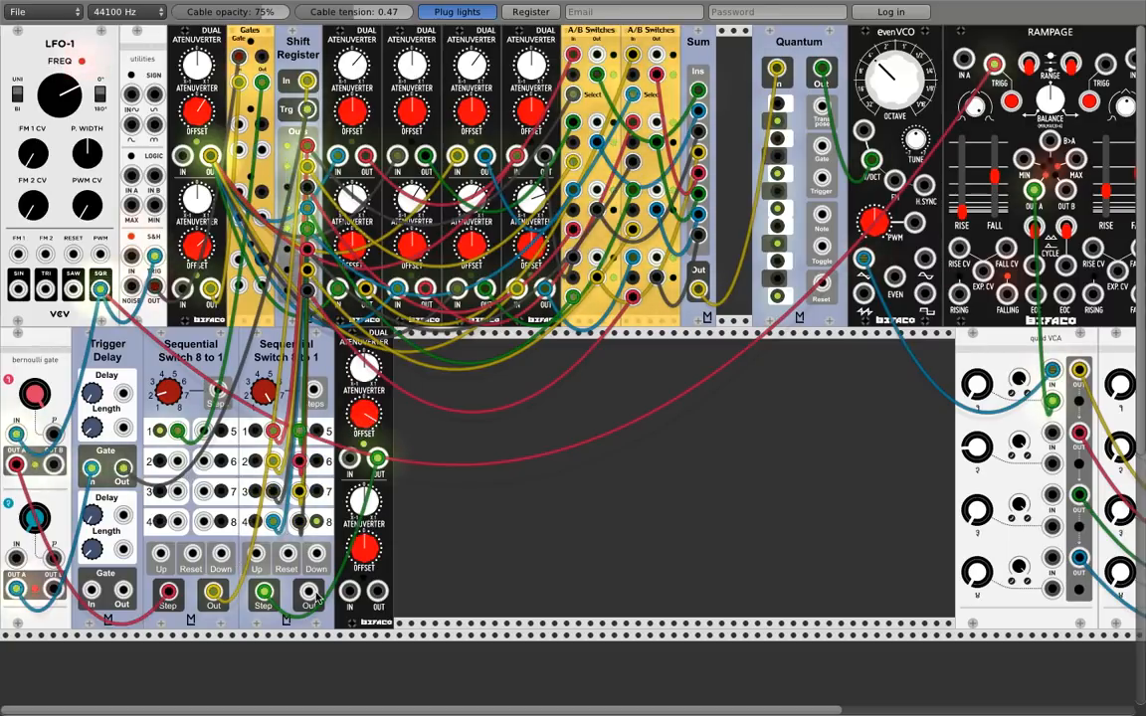
left_click_drag(311, 594, 179, 470)
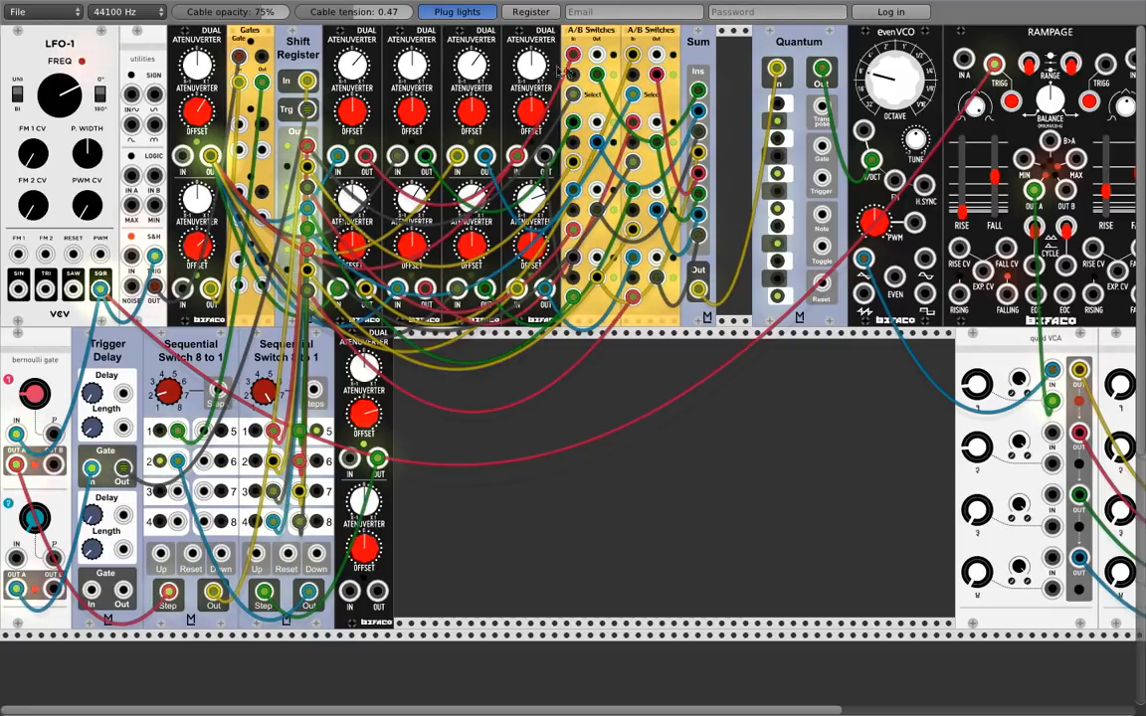
left_click_drag(478, 69, 479, 68)
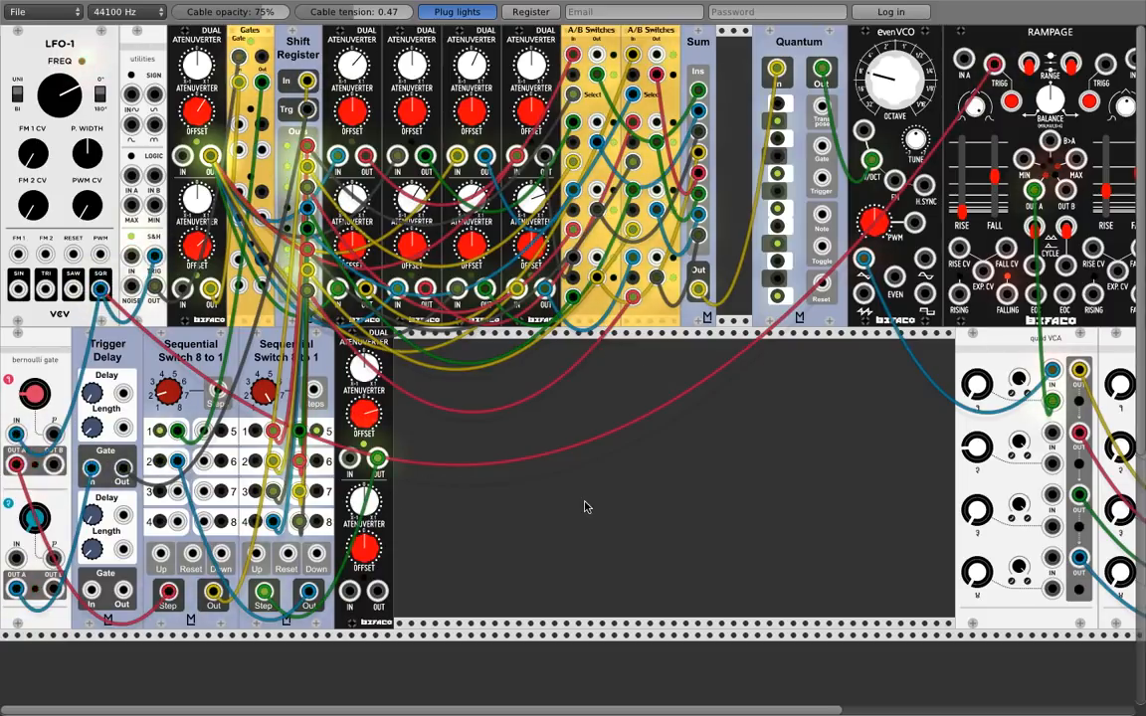
Space Rampage, evenVCO and Quantum farther along the rack and duplicate the Sum module directly beside the original
left_click_drag(657, 710, 652, 706)
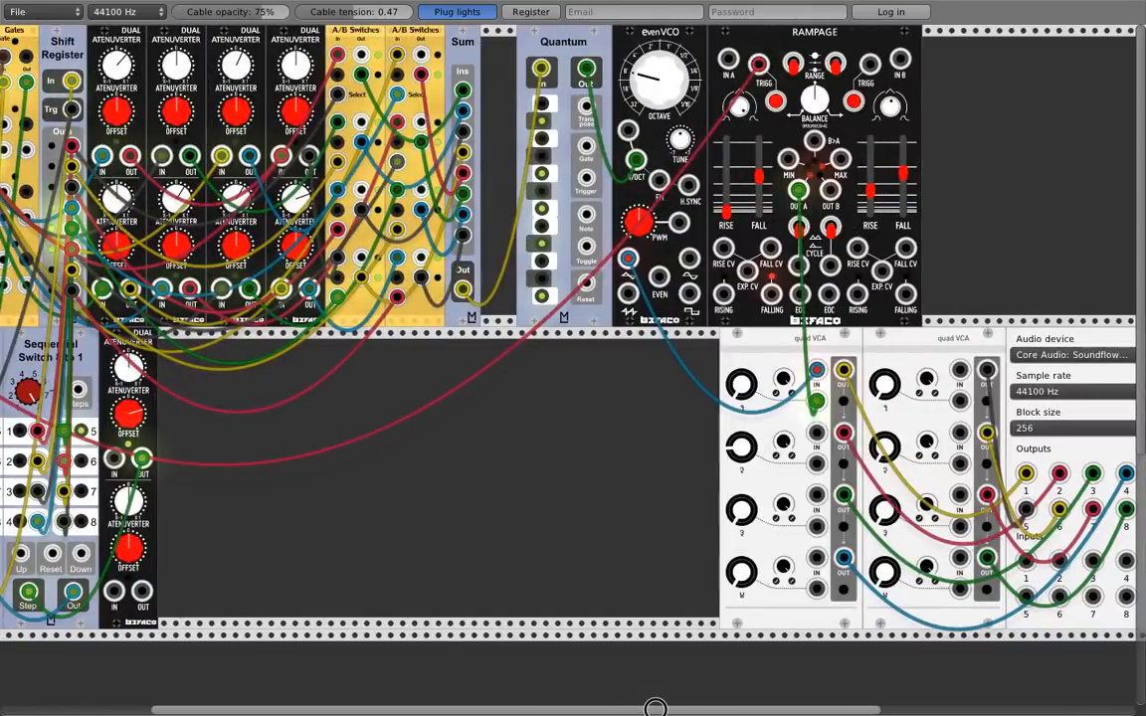
left_click_drag(850, 40, 1052, 40)
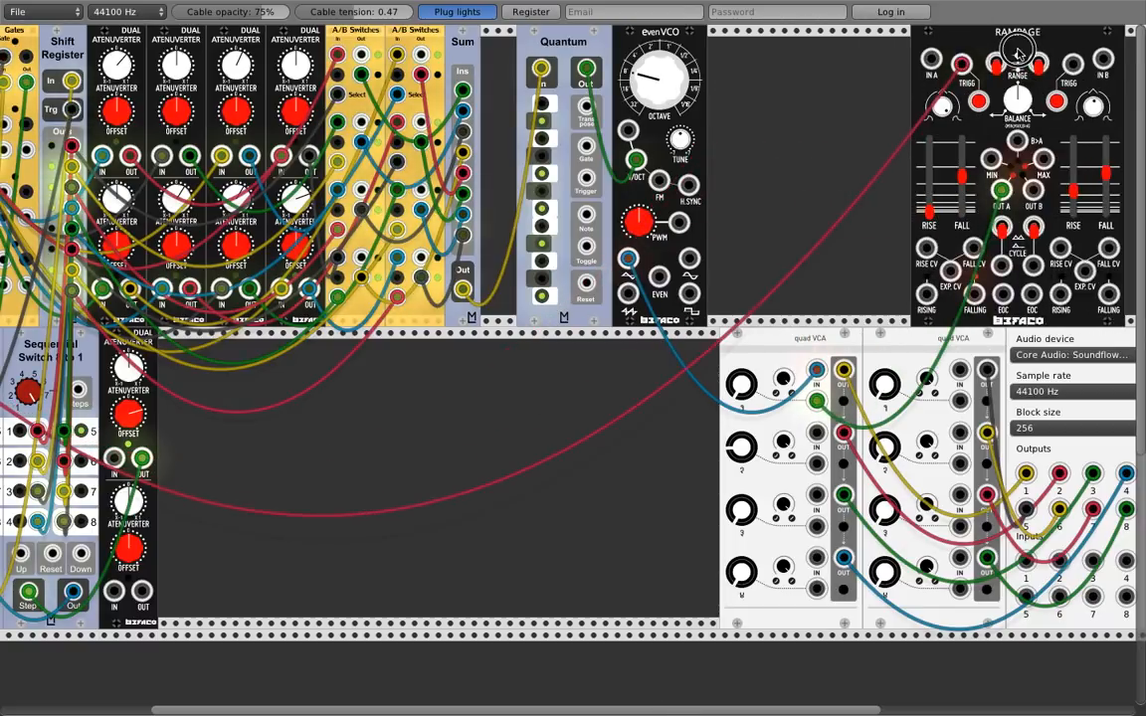
left_click_drag(574, 40, 540, 40)
left_click_drag(618, 50, 717, 44)
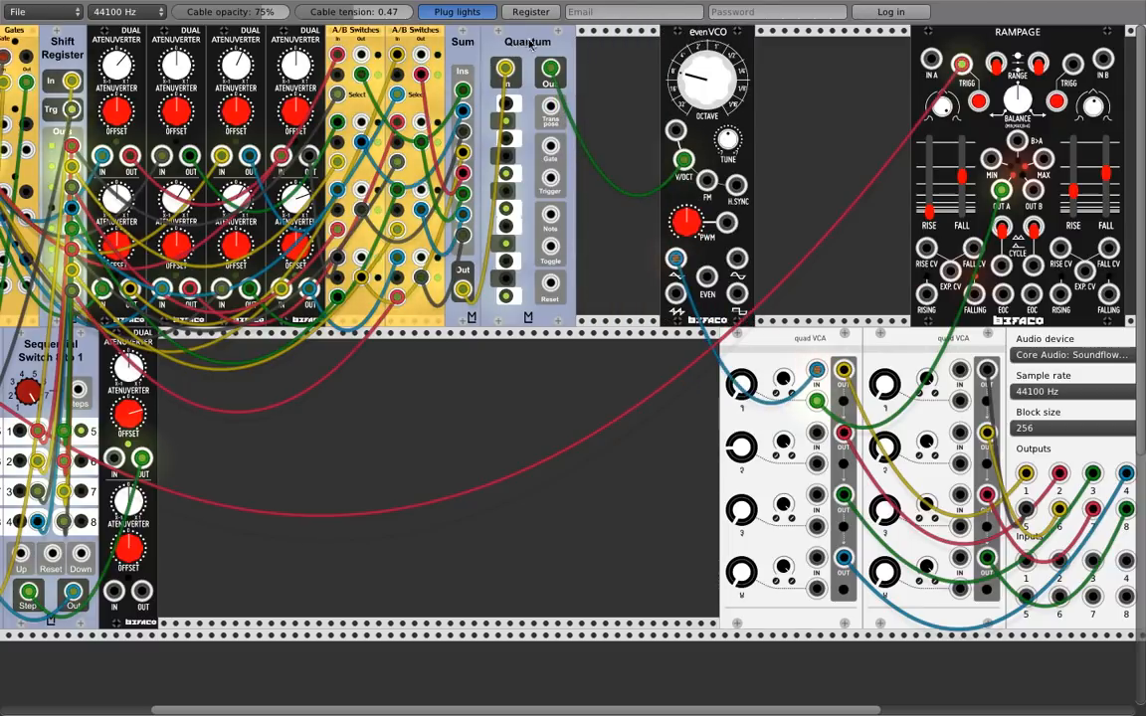
left_click_drag(531, 44, 618, 47)
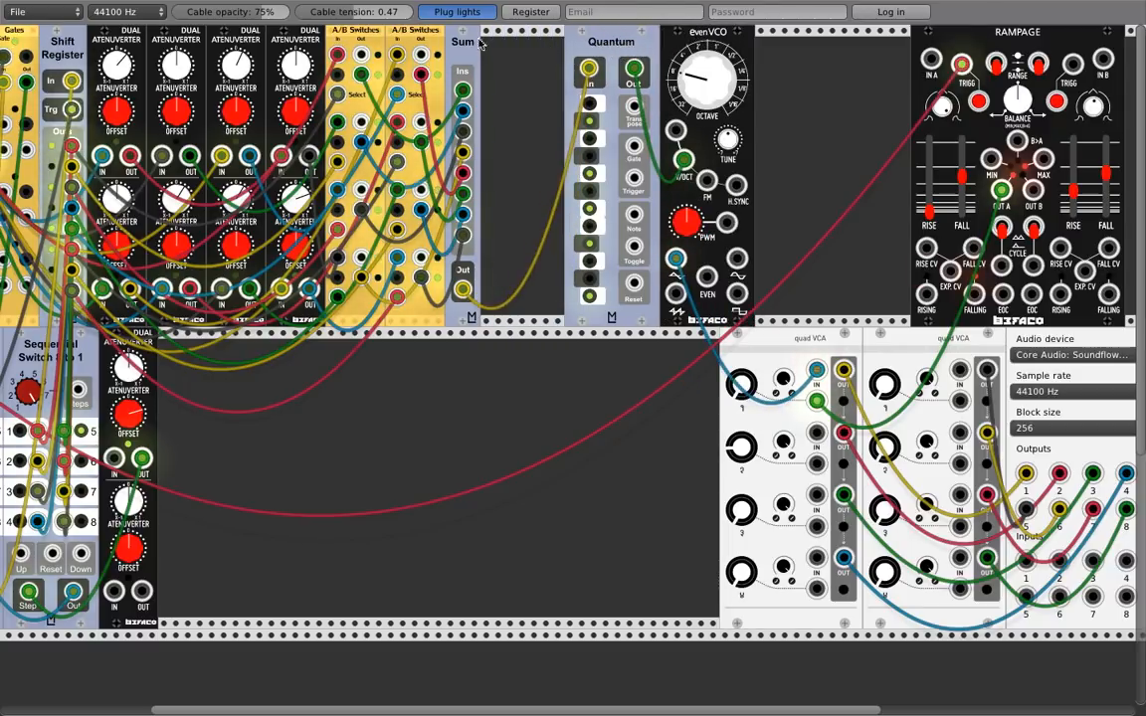
key("ctrl+d")
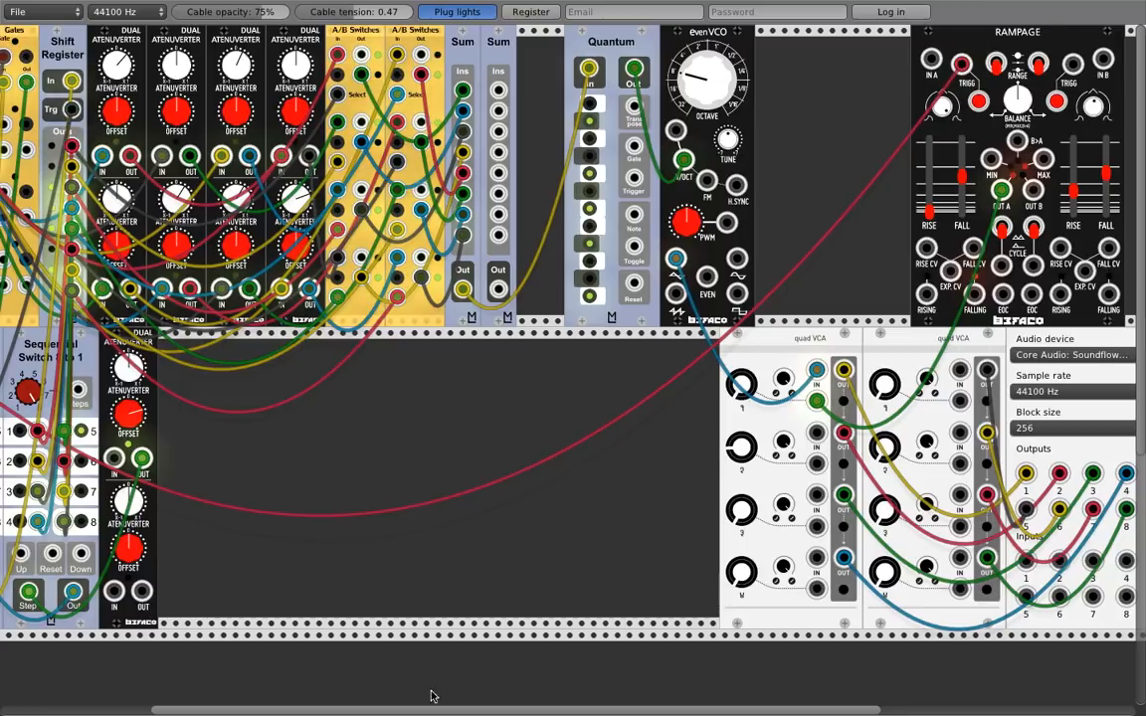
Patch the eight unused outputs of the two A/B Switches modules into the eight inputs of the duplicate Sum
scroll(453, 378, "left", 5)
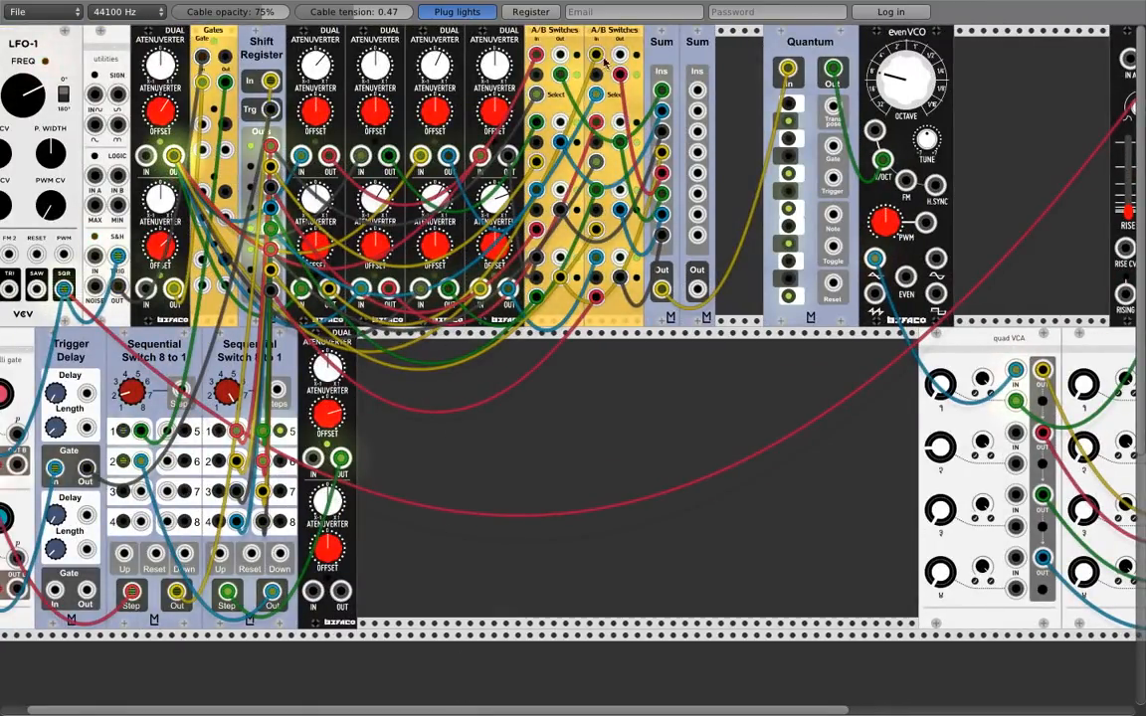
left_click_drag(622, 50, 701, 91)
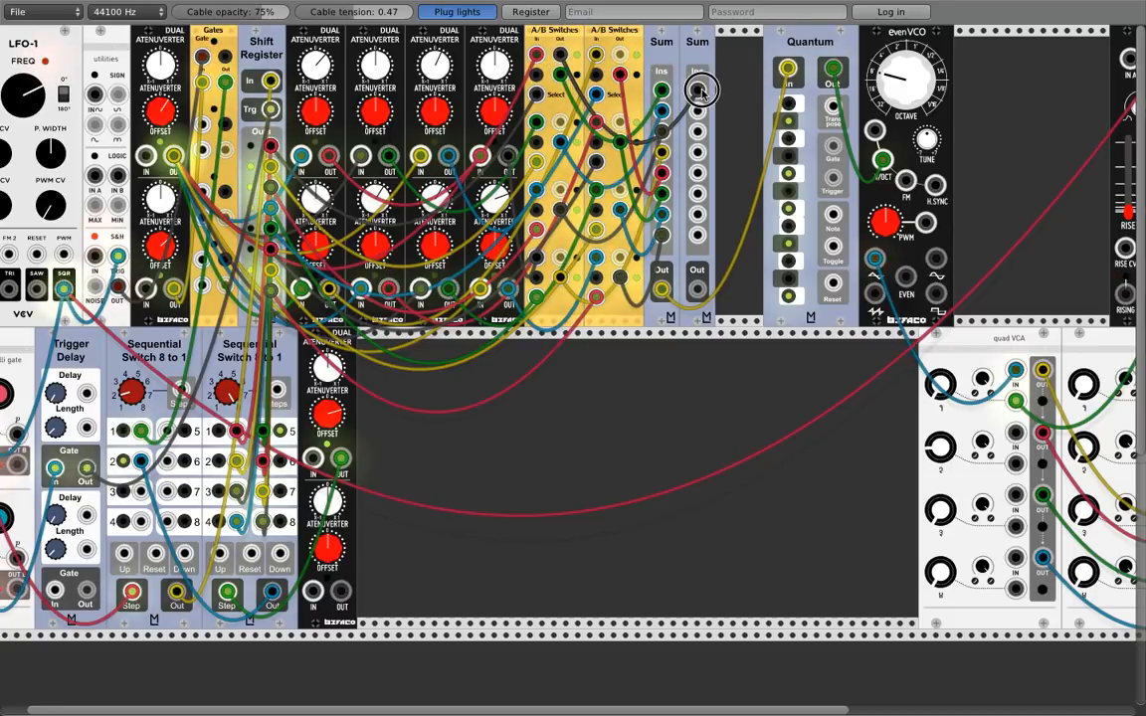
left_click_drag(561, 122, 697, 109)
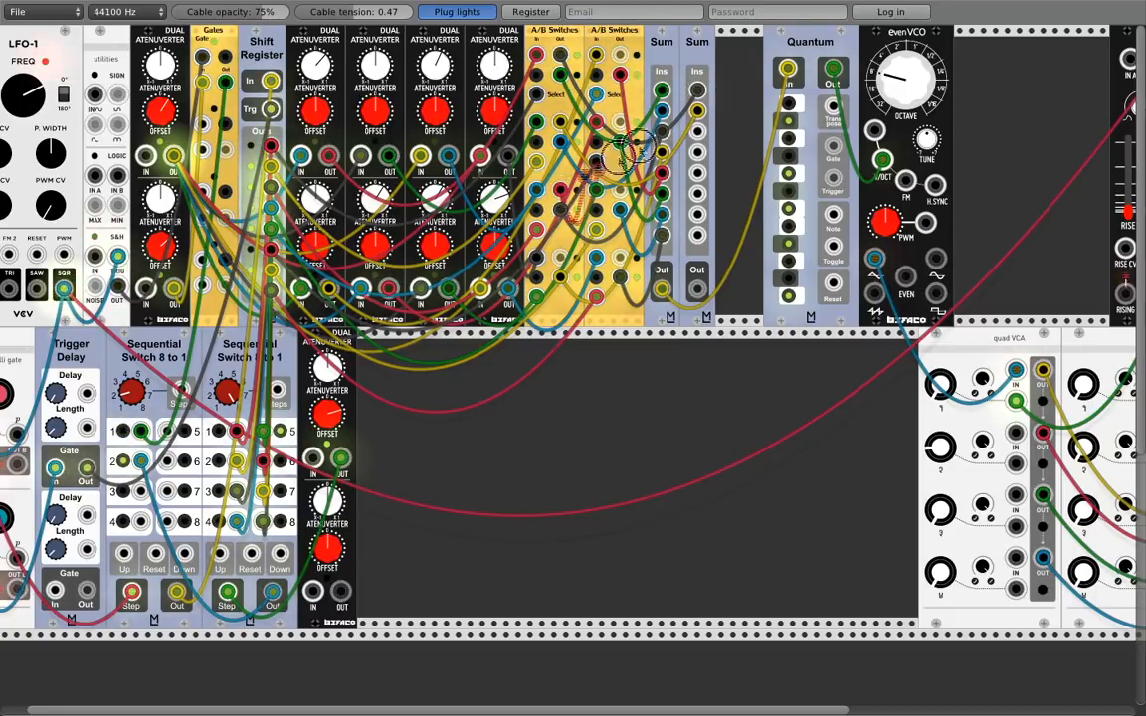
left_click_drag(621, 149, 697, 129)
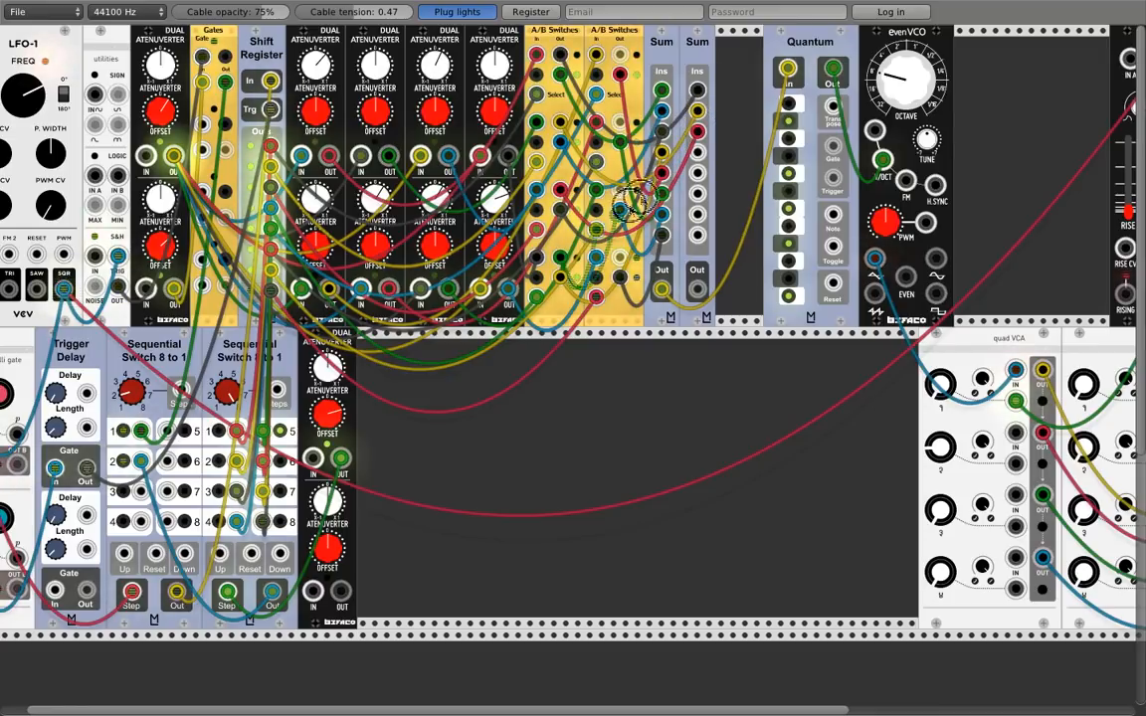
left_click_drag(642, 200, 697, 153)
left_click_drag(621, 57, 698, 174)
left_click_drag(622, 123, 697, 194)
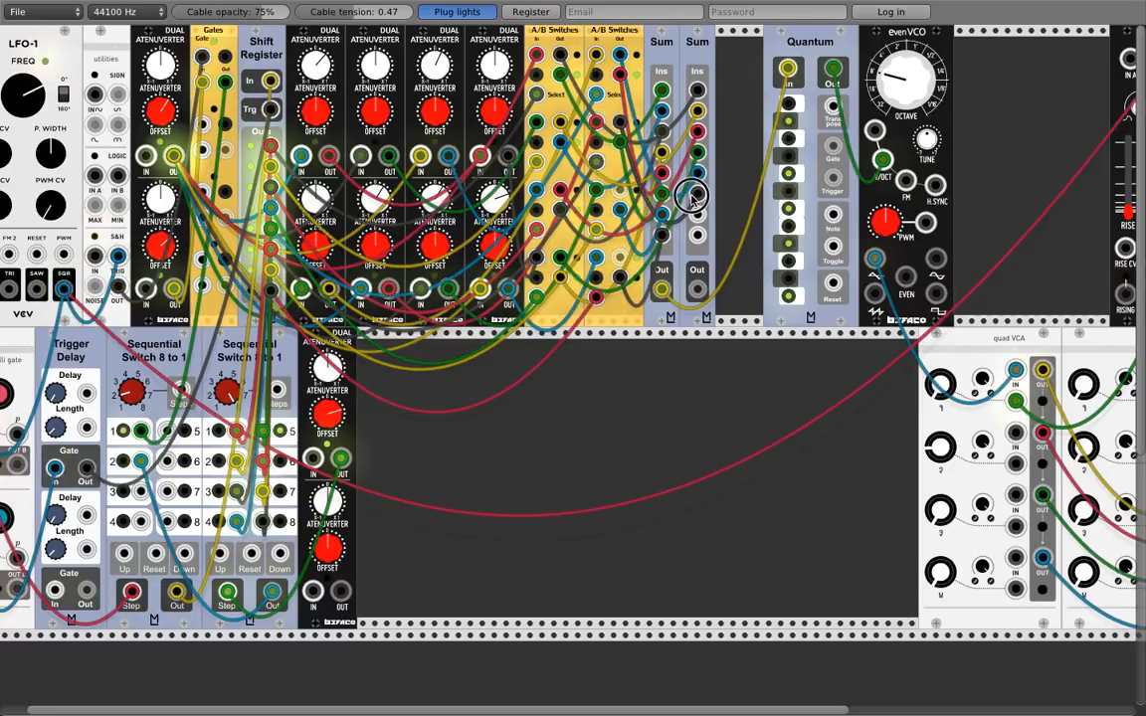
left_click_drag(619, 191, 697, 213)
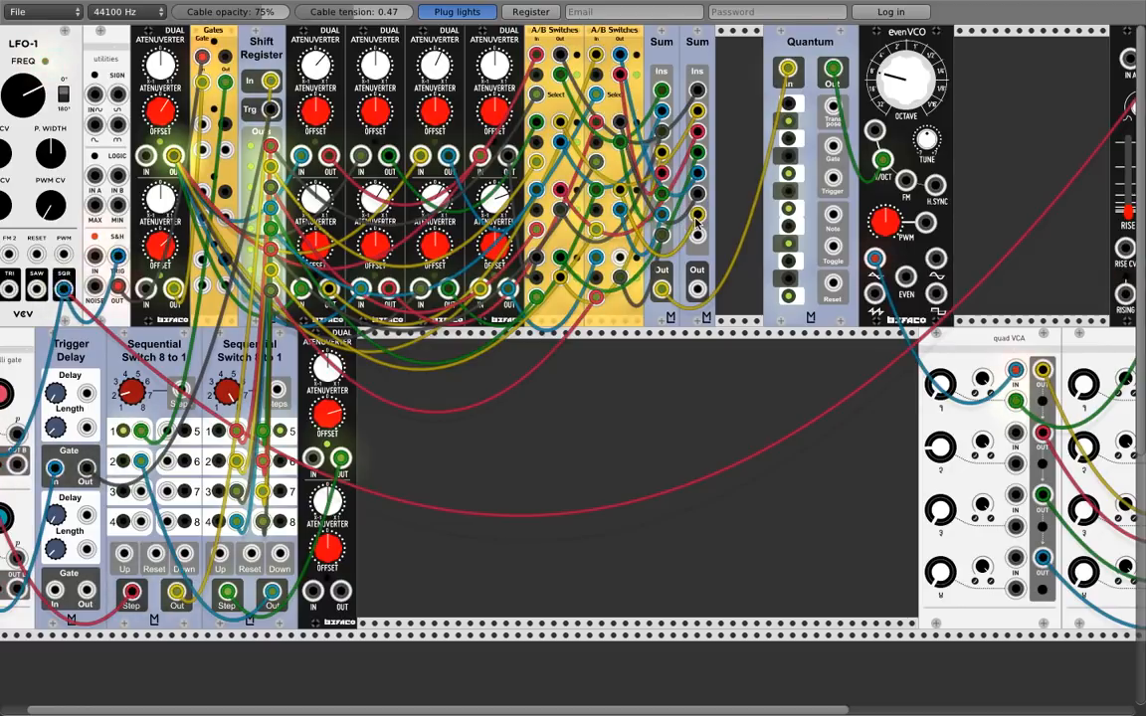
left_click_drag(620, 257, 698, 236)
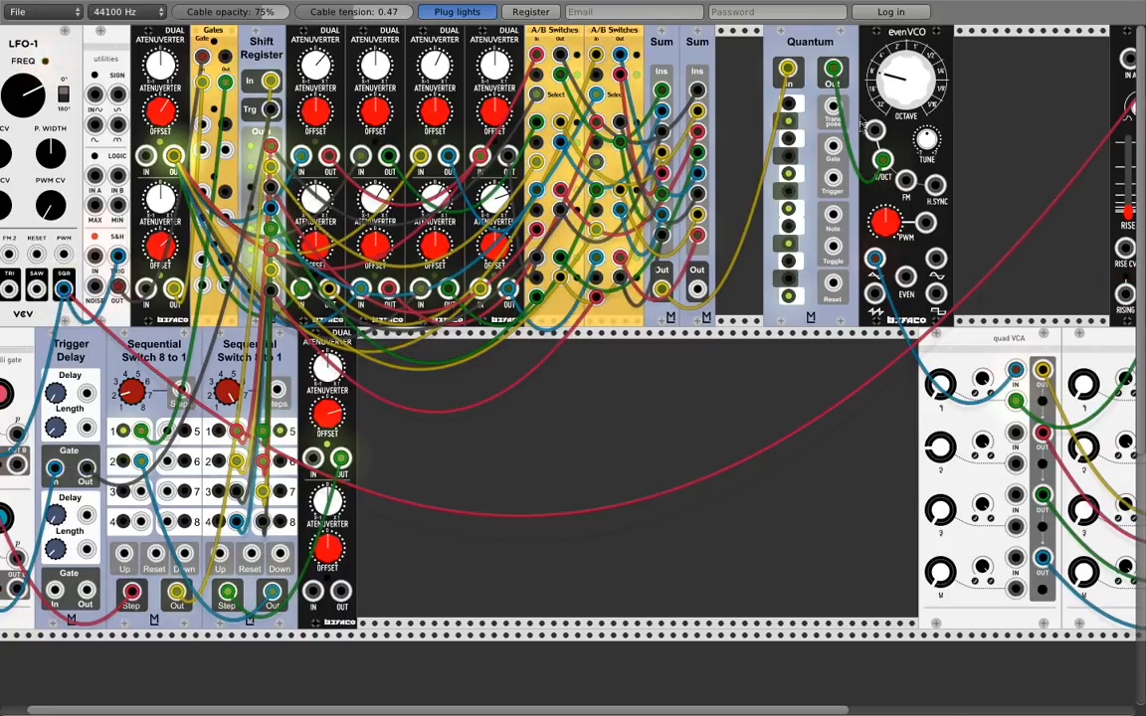
Duplicate the Quantum module and pack the original Quantum, evenVCO and the Quantum copy together after the Sum modules
key("ctrl+d")
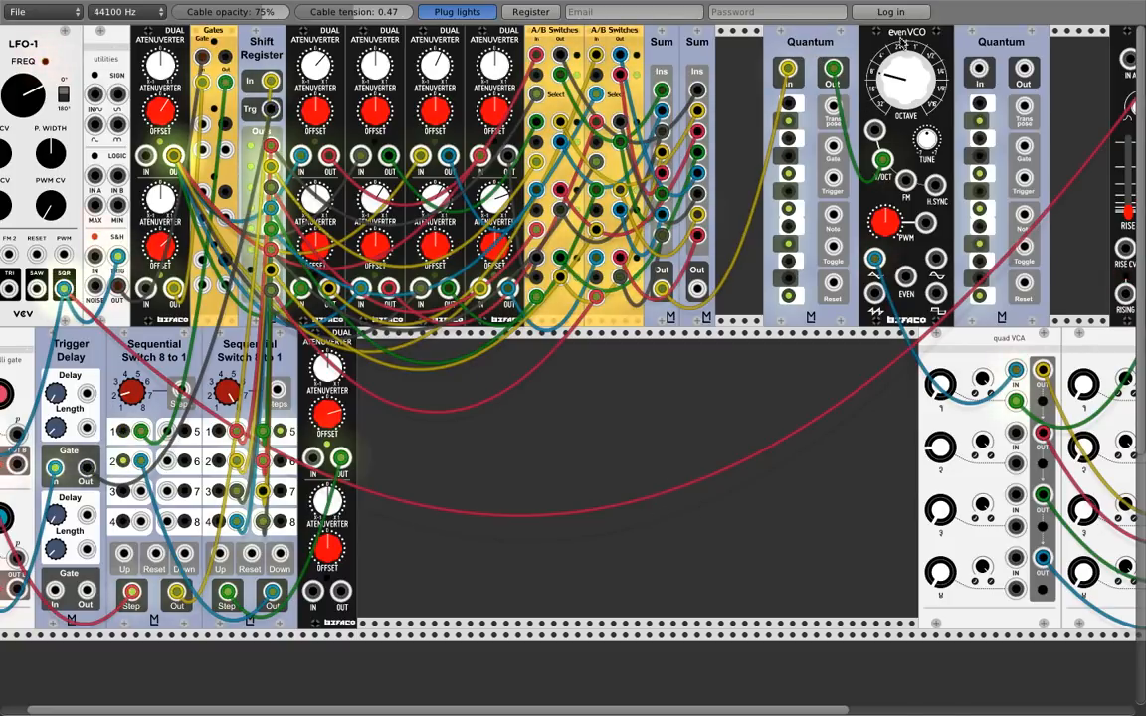
left_click_drag(809, 45, 764, 46)
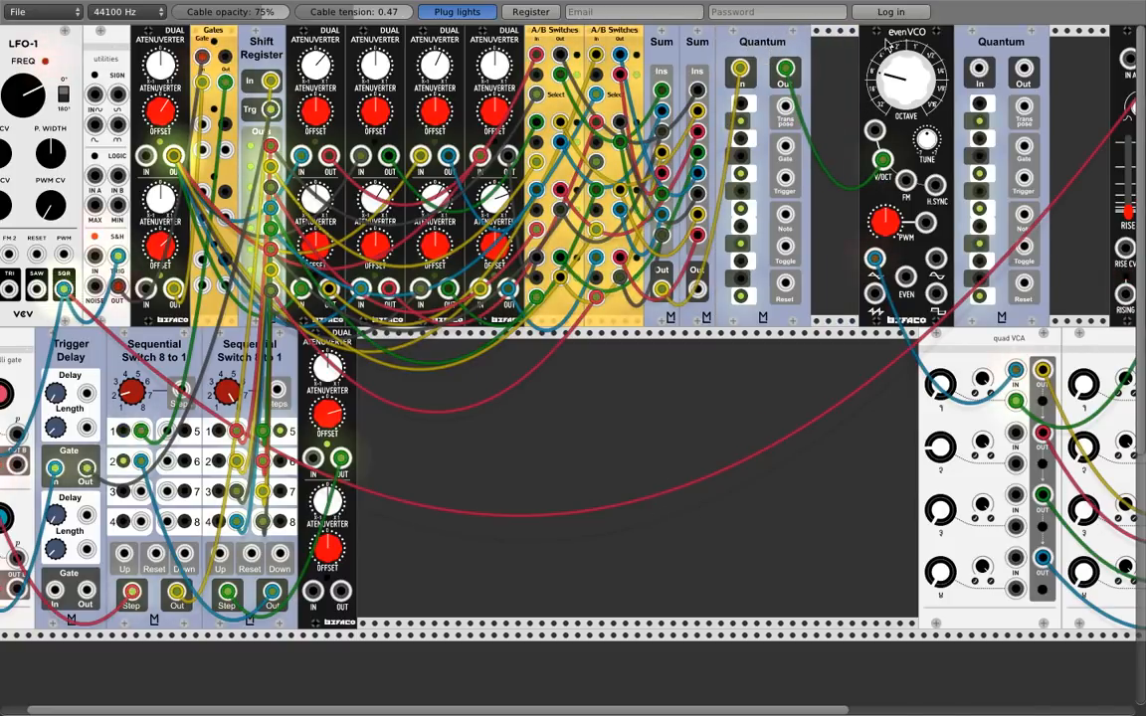
left_click_drag(888, 45, 838, 45)
left_click_drag(963, 52, 914, 55)
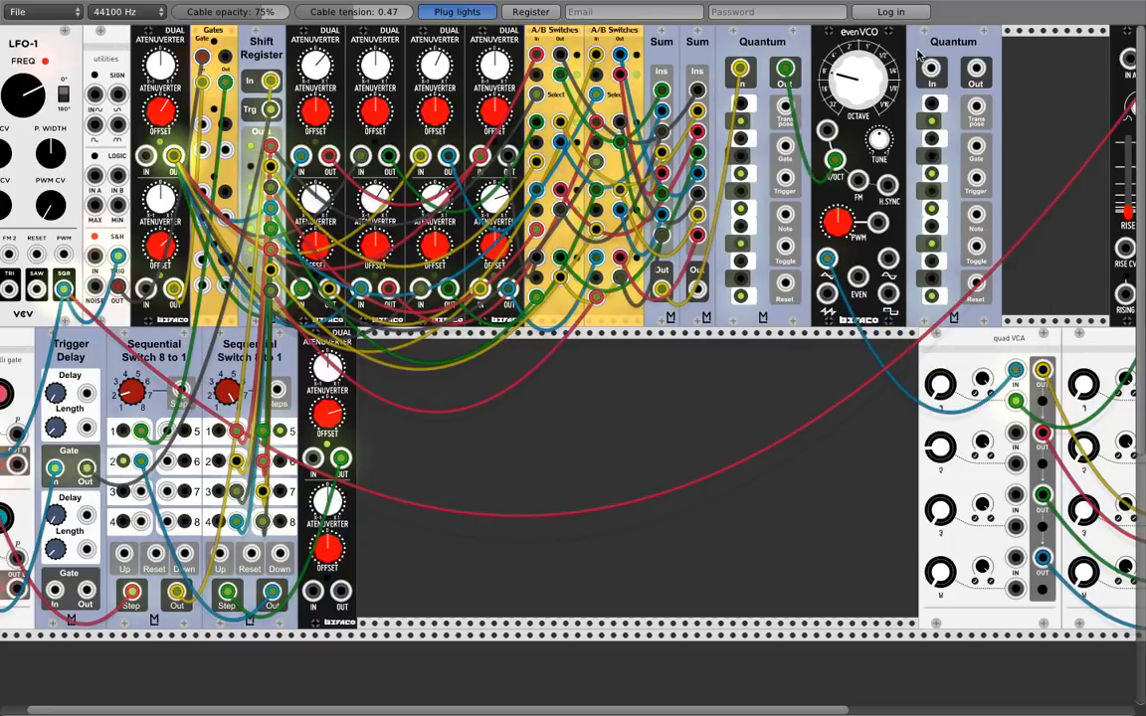
Duplicate evenVCO beside the second Quantum and patch the second Sum's Out through that Quantum to the new oscillator's V/OCT input
key("ctrl+d")
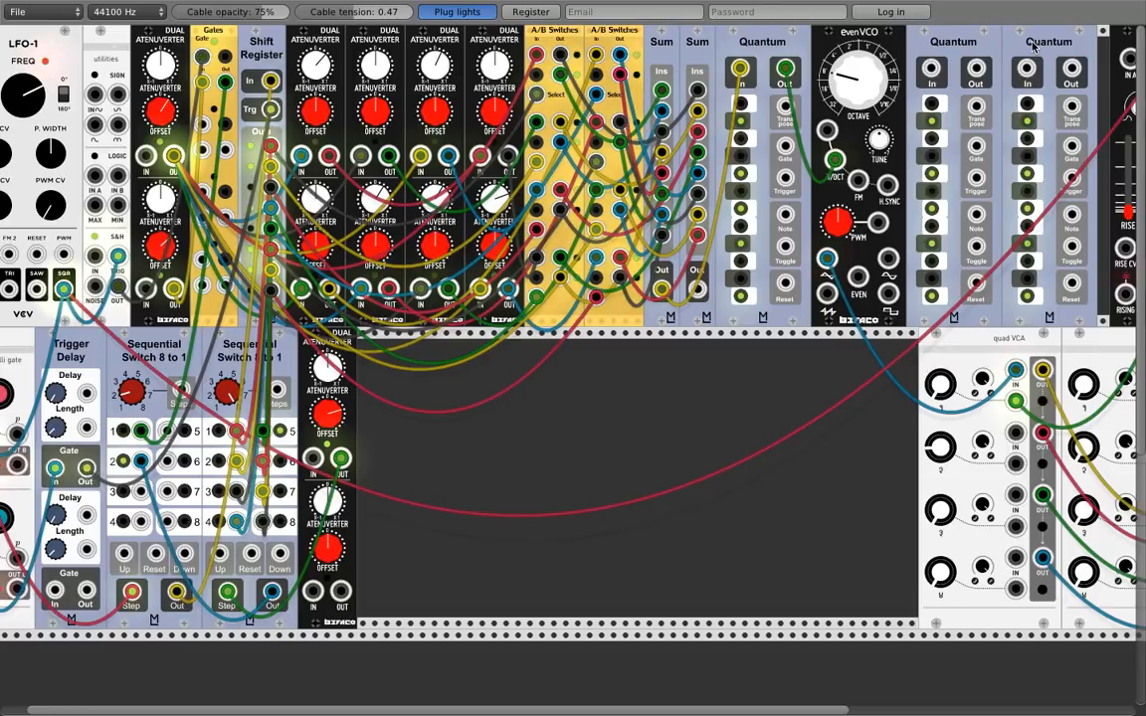
key("Delete")
key("ctrl+d")
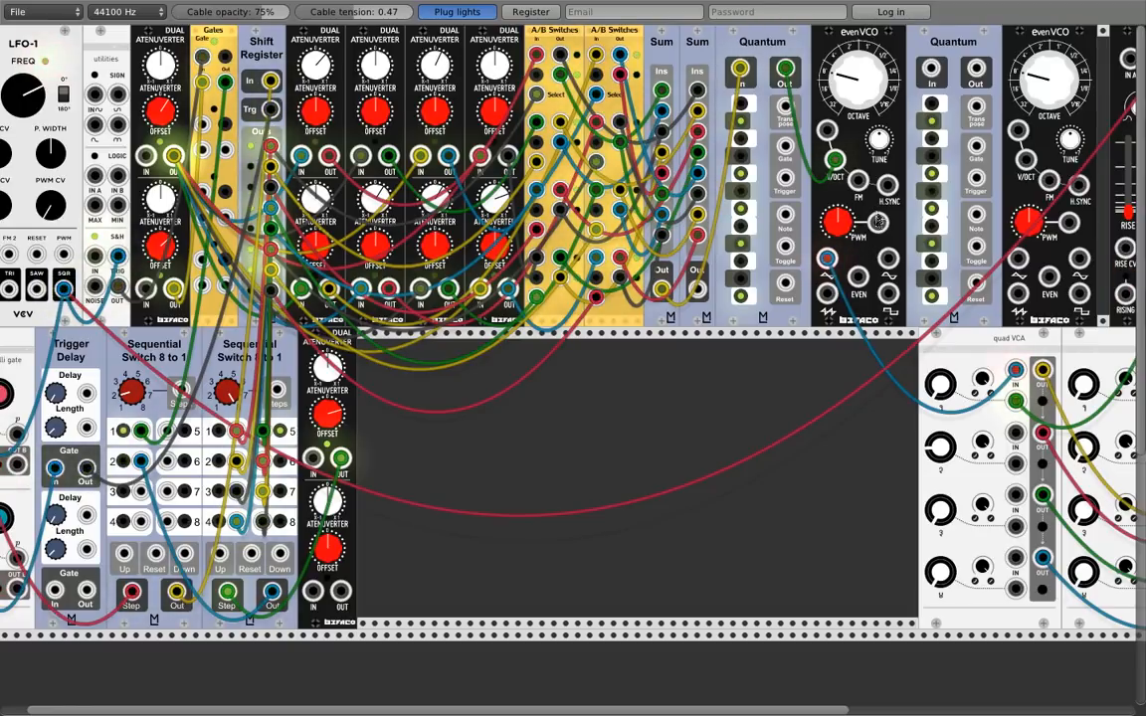
left_click_drag(701, 294, 1026, 160)
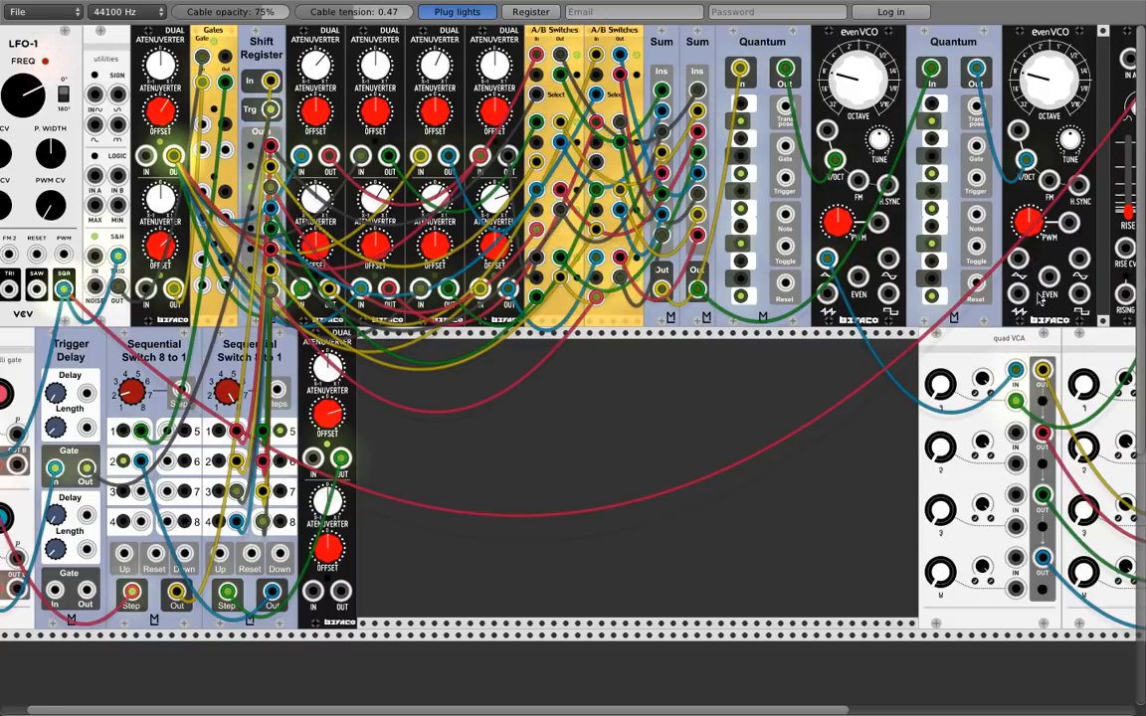
Patch the second evenVCO's output directly below PWM into the quad VCA's second channel input and adjust that channel's level
left_click_drag(1019, 260, 1015, 433)
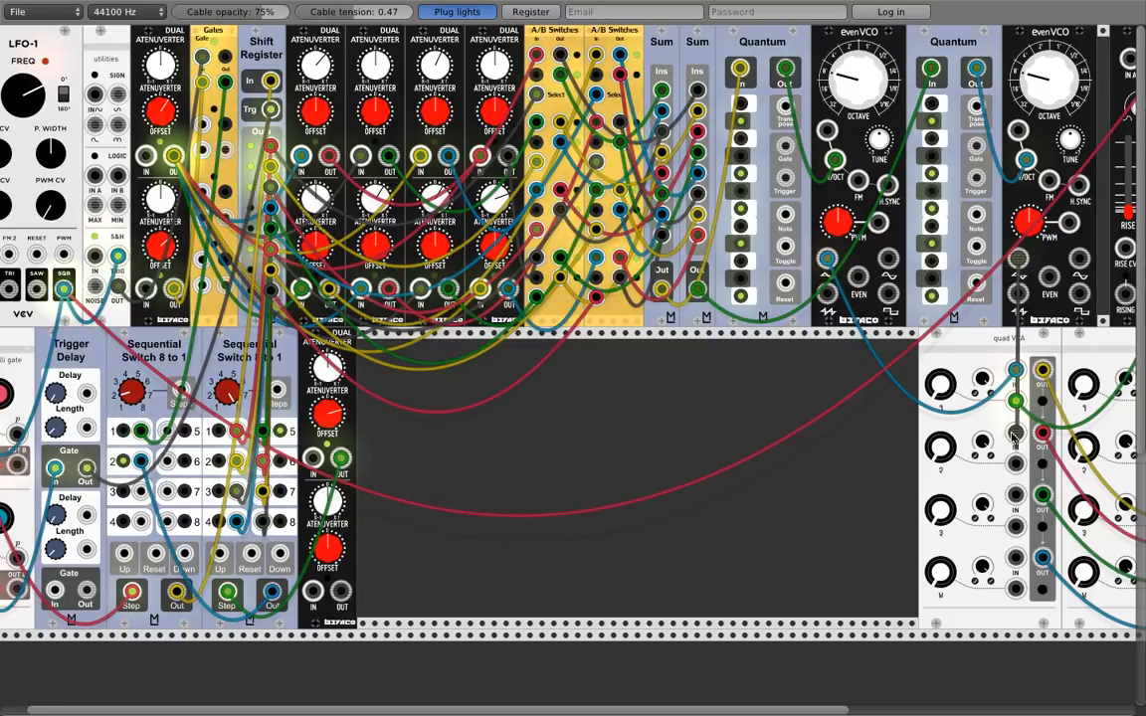
left_click_drag(942, 448, 942, 466)
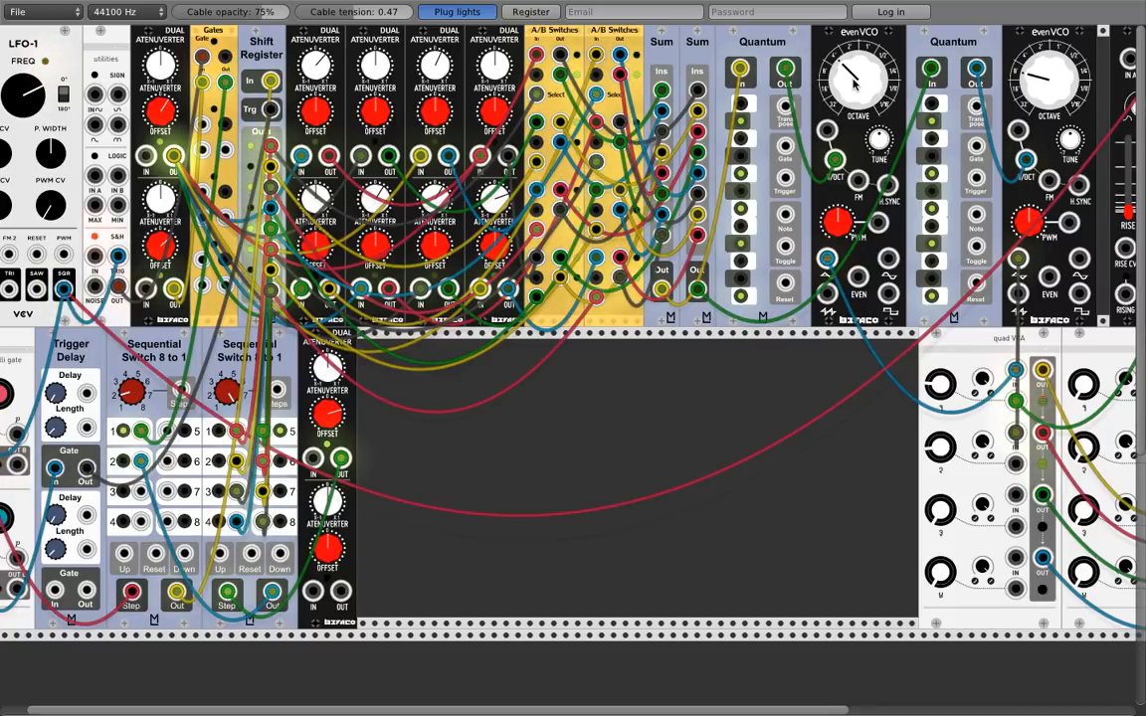
Set the quantizing mode of the second Quantum module to Down
left_click_drag(684, 710, 667, 708)
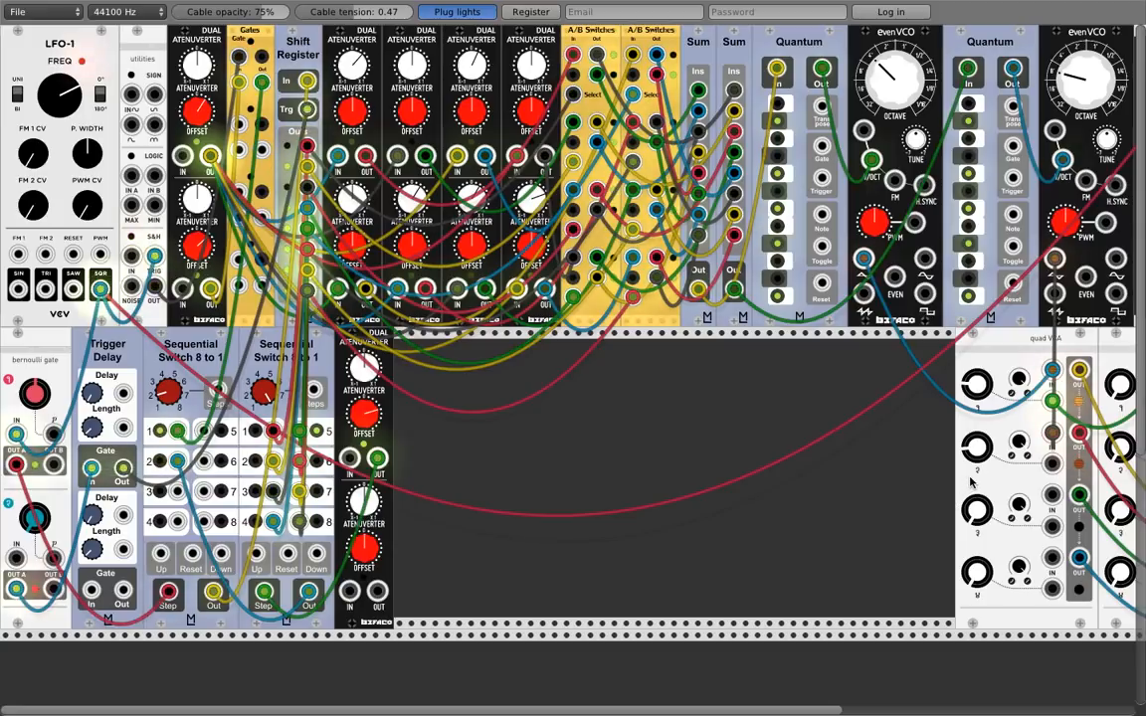
right_click(994, 108)
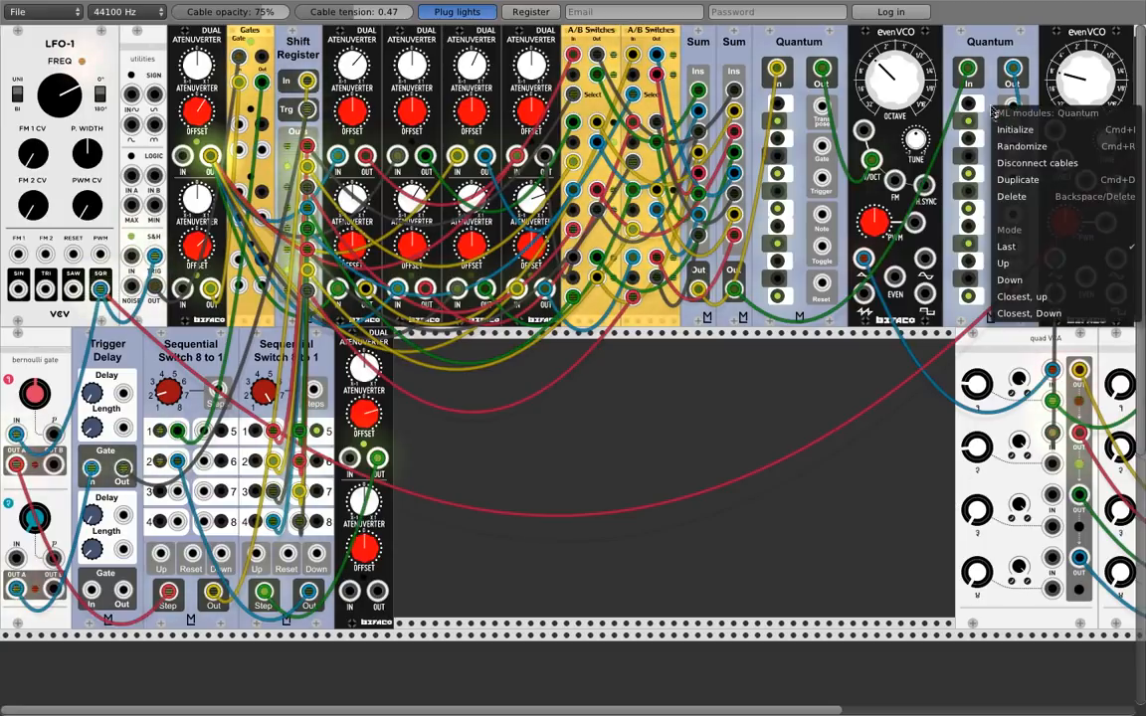
left_click(1024, 286)
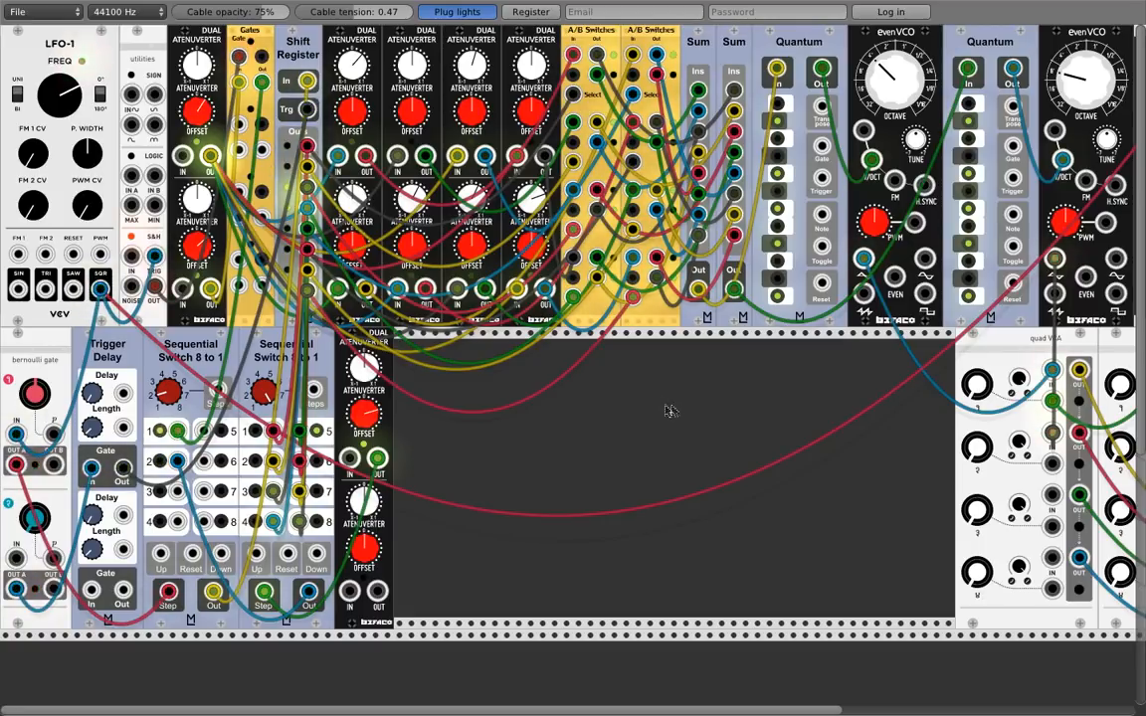
right_click(487, 436)
mouse_move(487, 439)
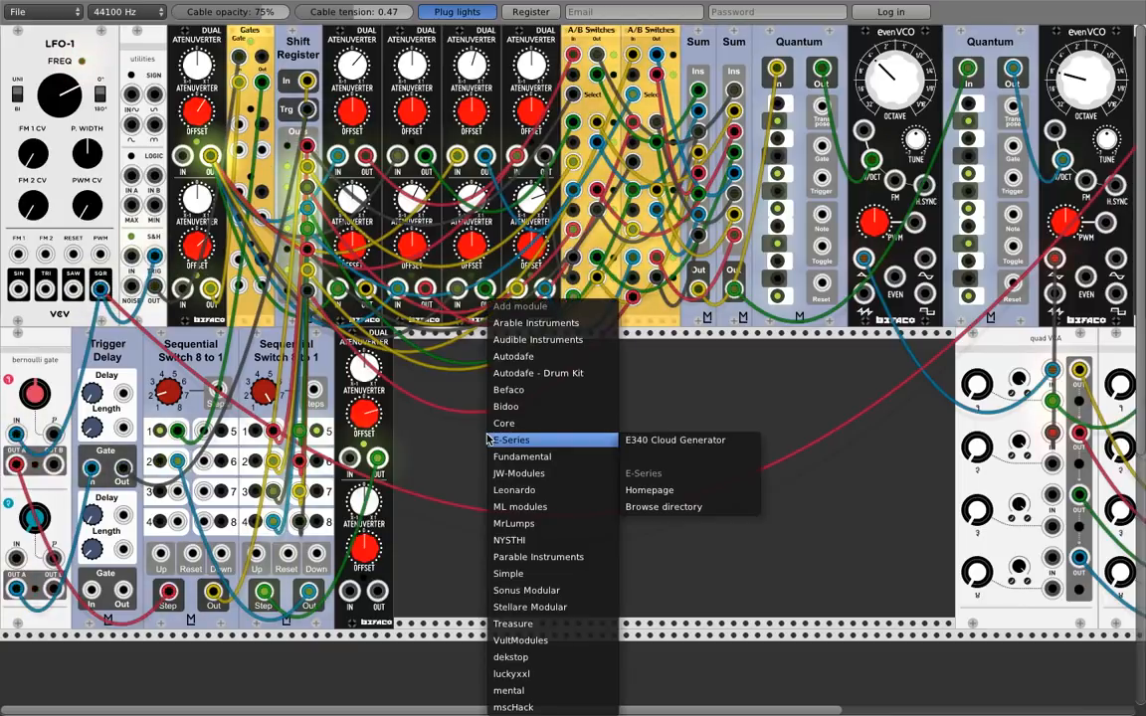
mouse_move(519, 508)
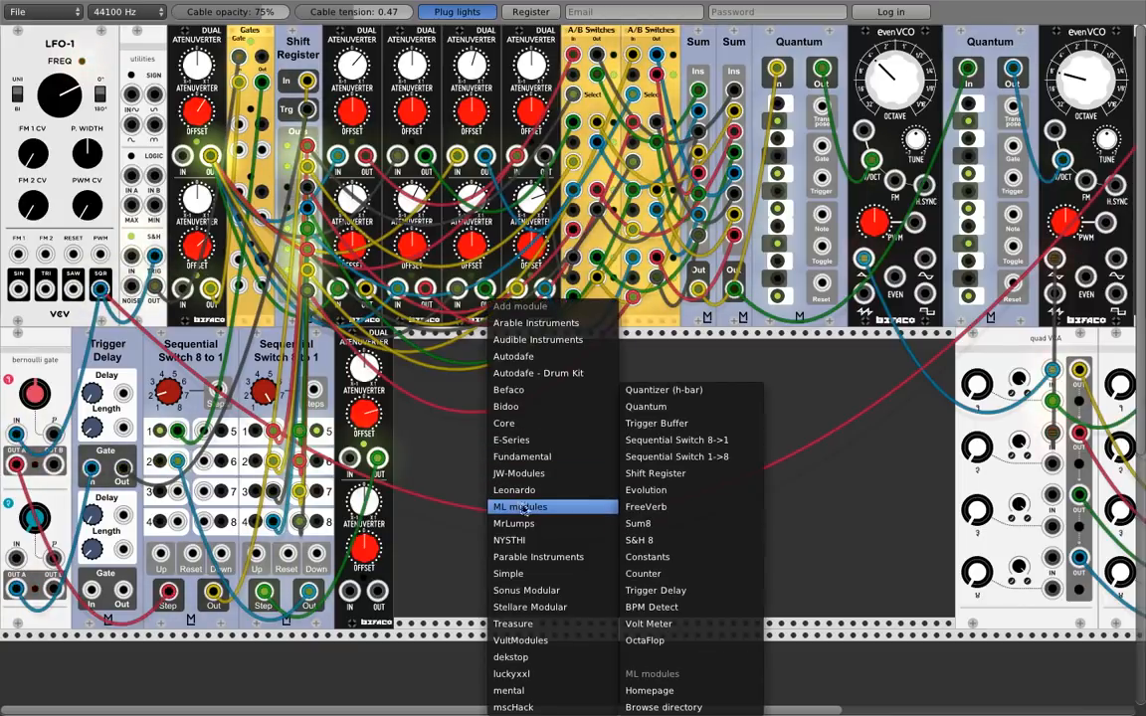
left_click(646, 489)
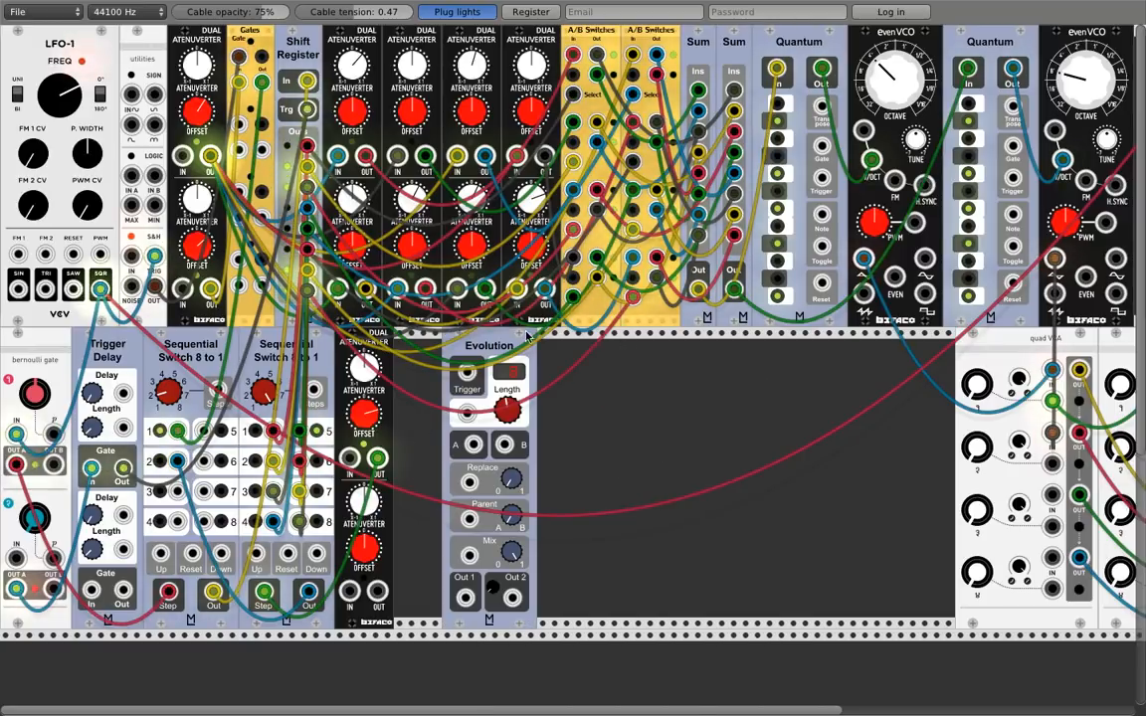
left_click_drag(527, 338, 740, 339)
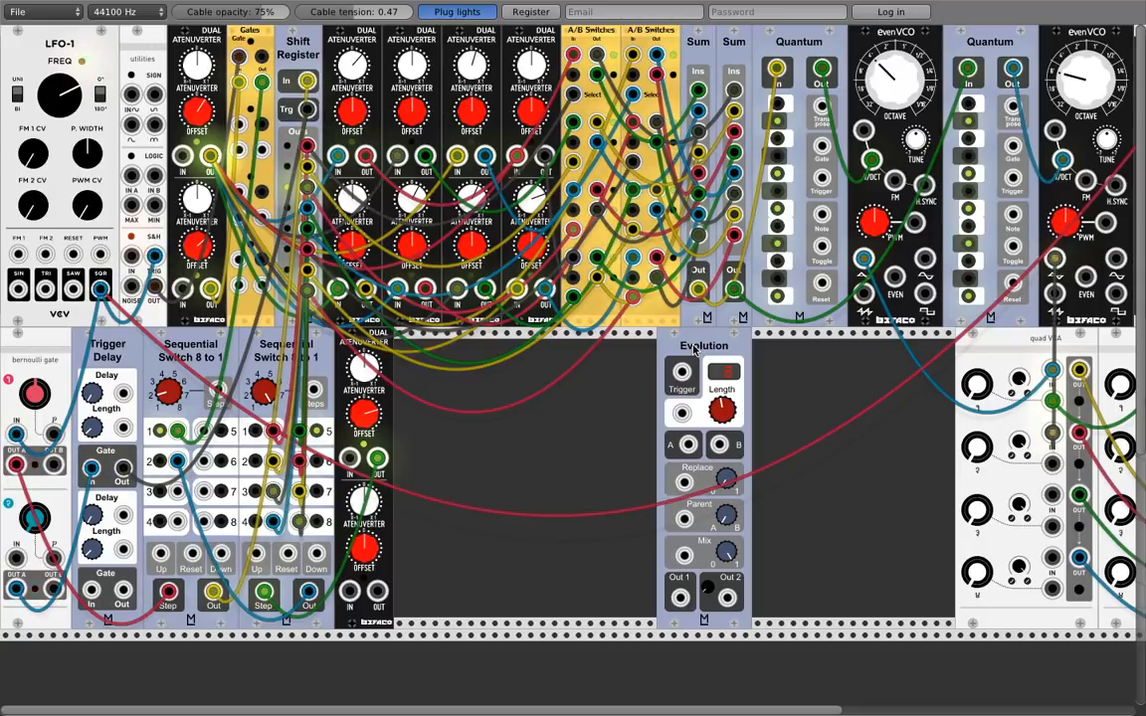
key("Delete")
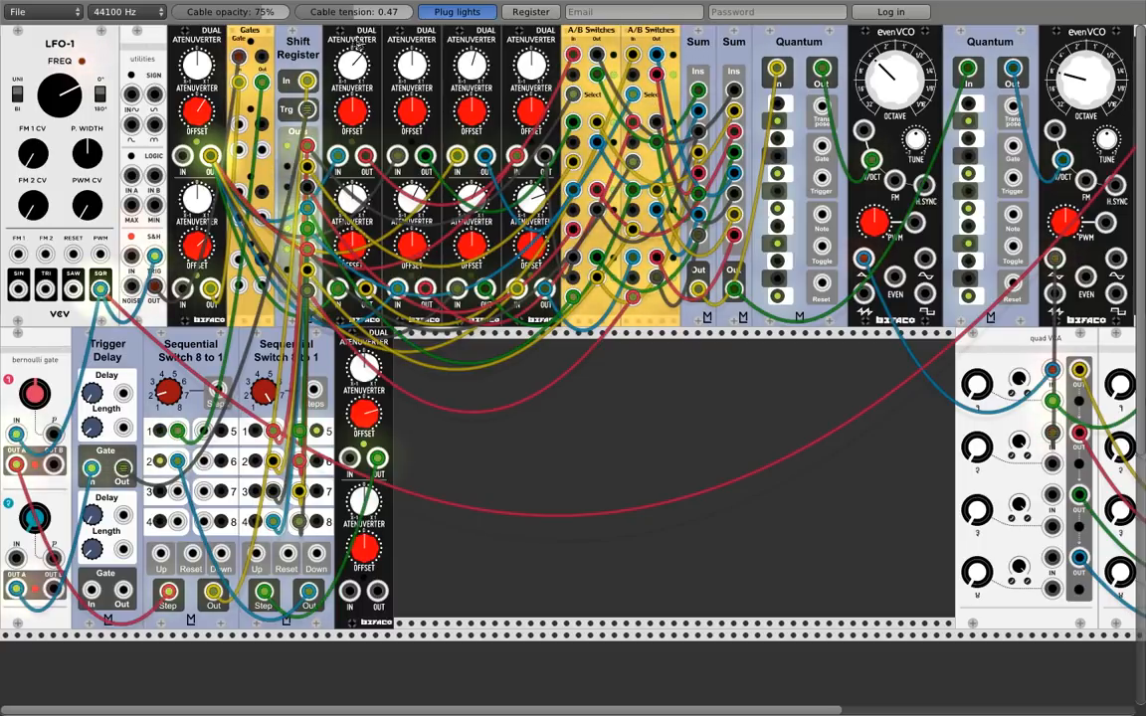
Add an ML modules Shift Register to the lower row beyond the Dual Atenuverter and duplicate it directly beside the original
right_click(502, 438)
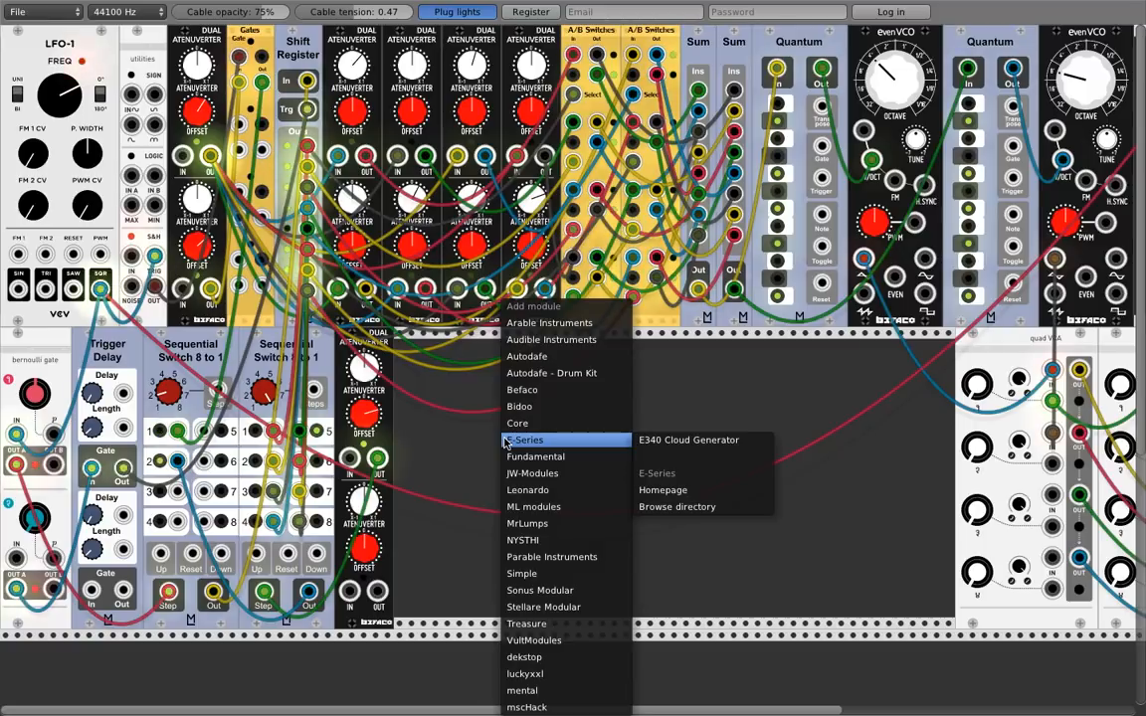
mouse_move(527, 507)
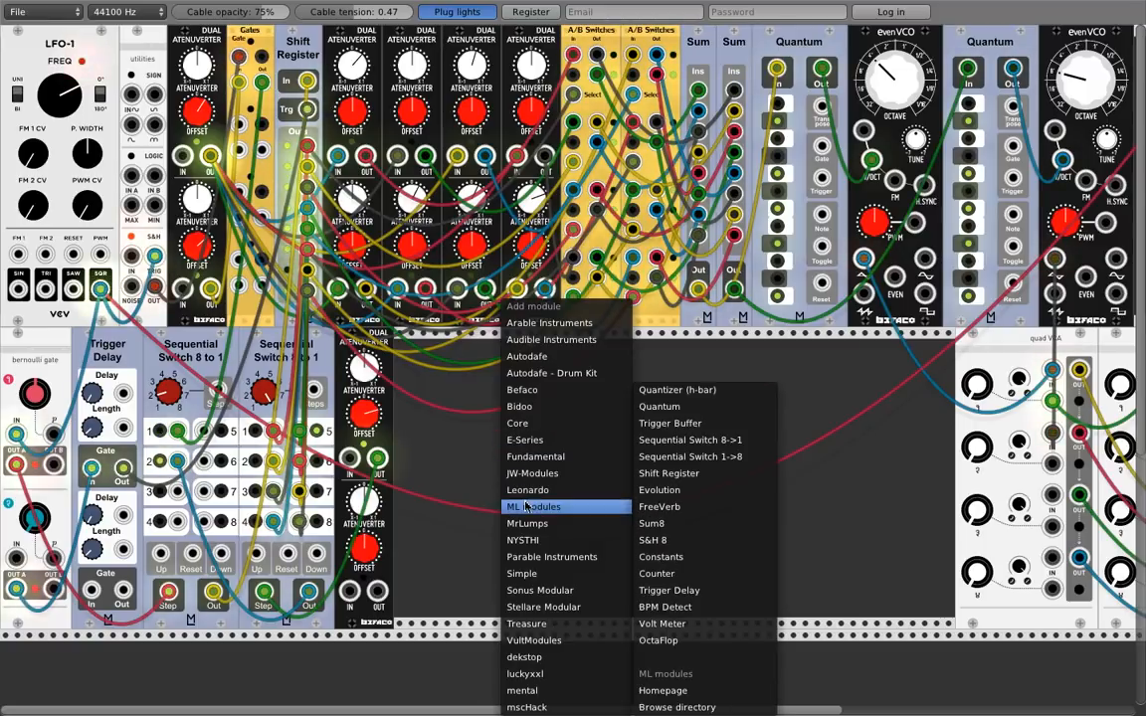
left_click(669, 474)
left_click_drag(502, 353, 472, 368)
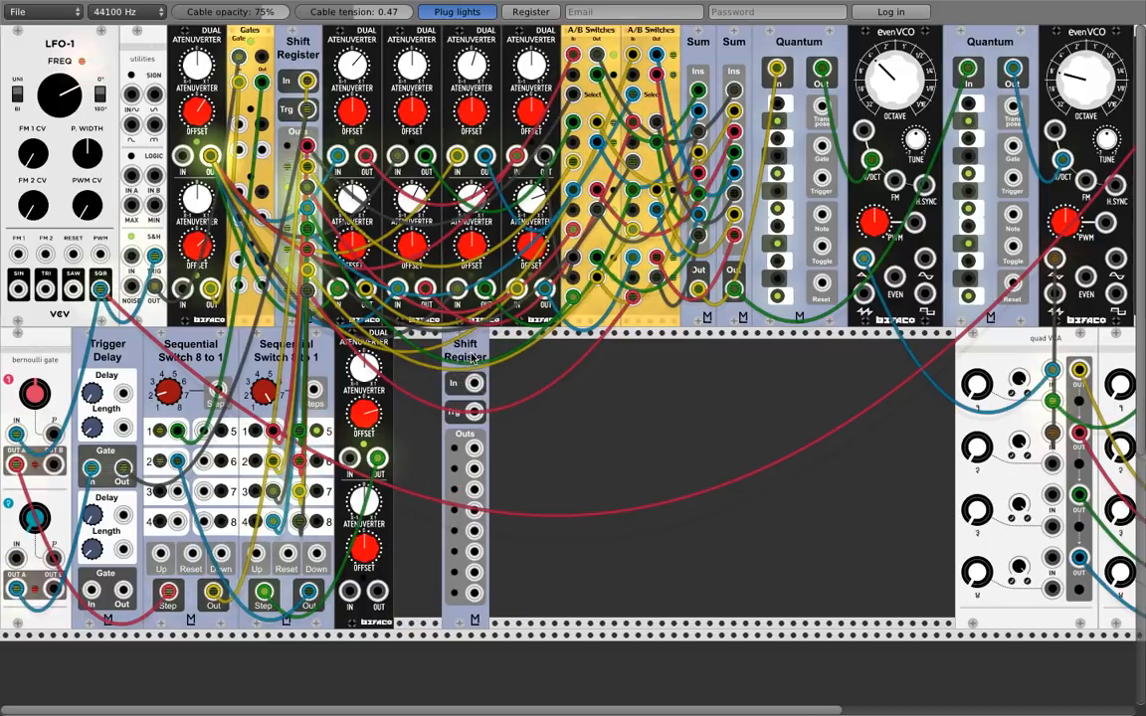
key("ctrl+d")
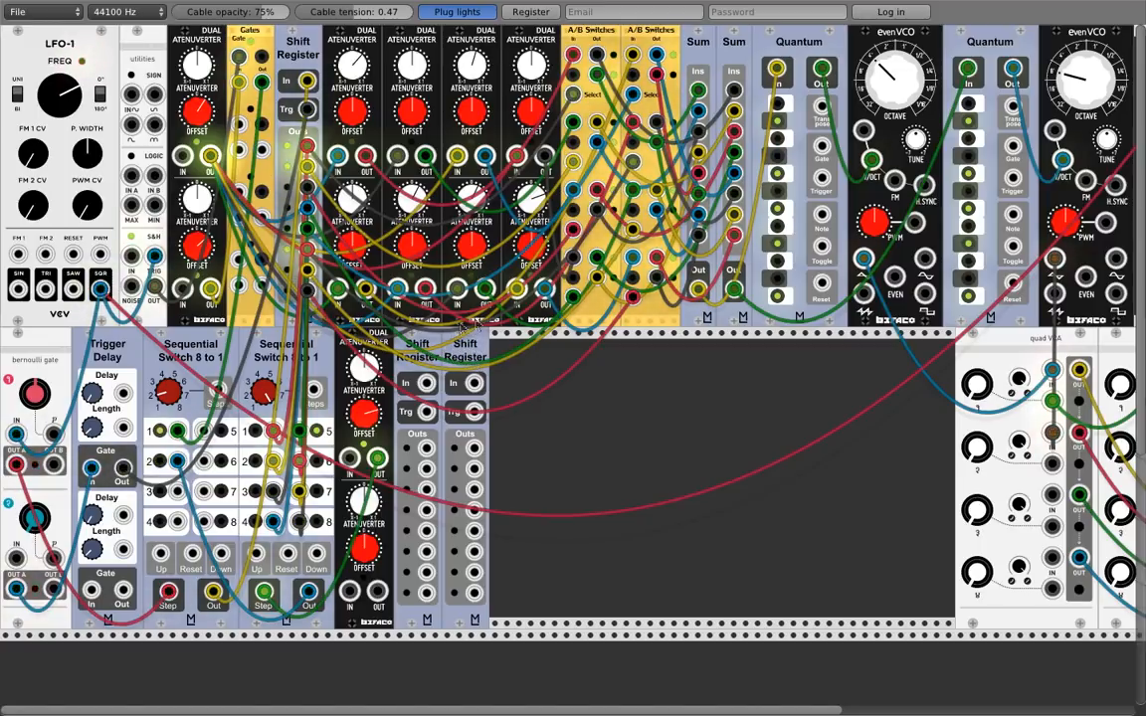
left_click_drag(426, 386, 307, 291)
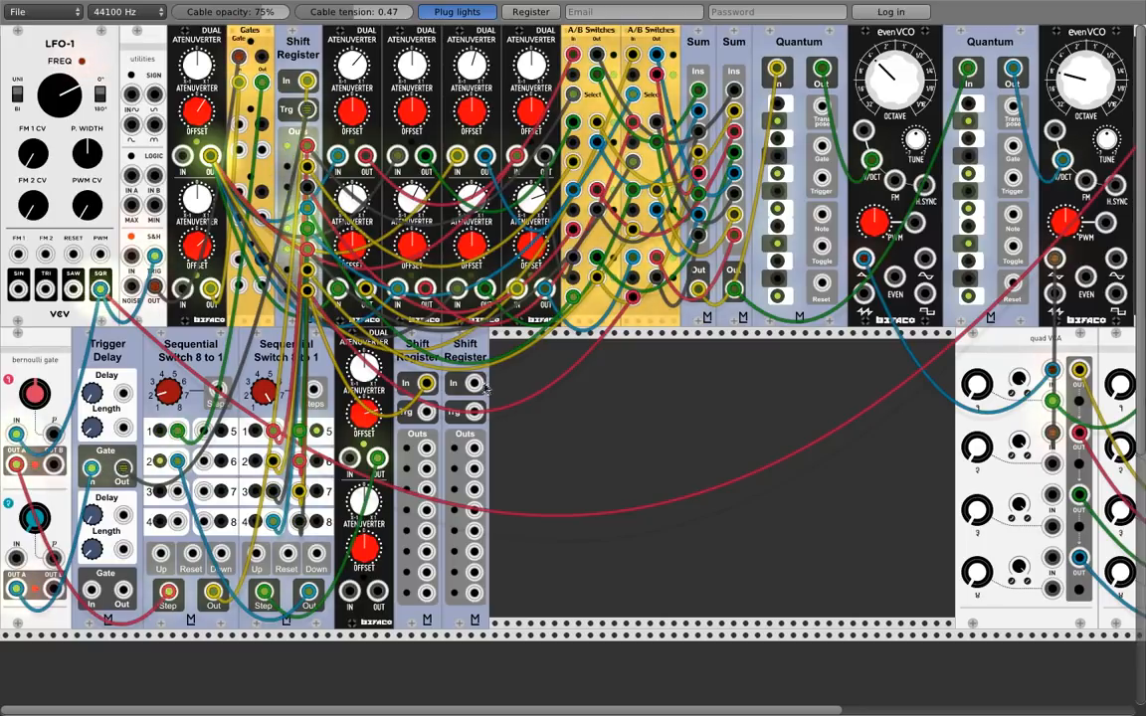
left_click_drag(473, 385, 502, 386)
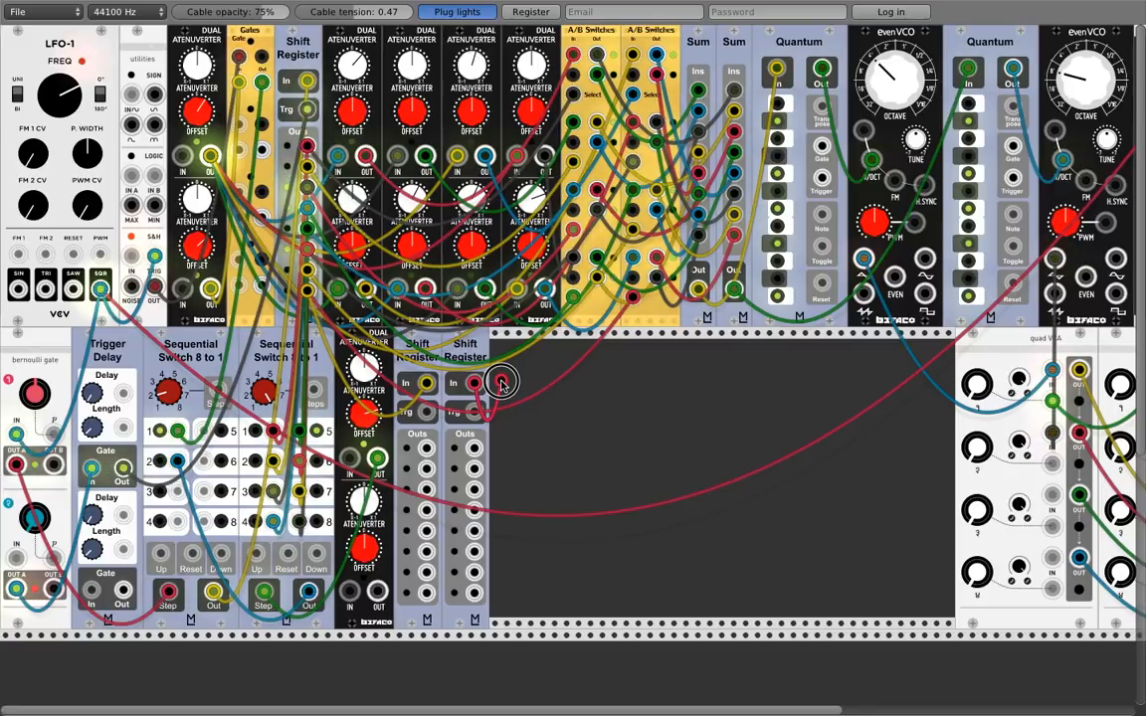
left_click_drag(501, 386, 502, 386)
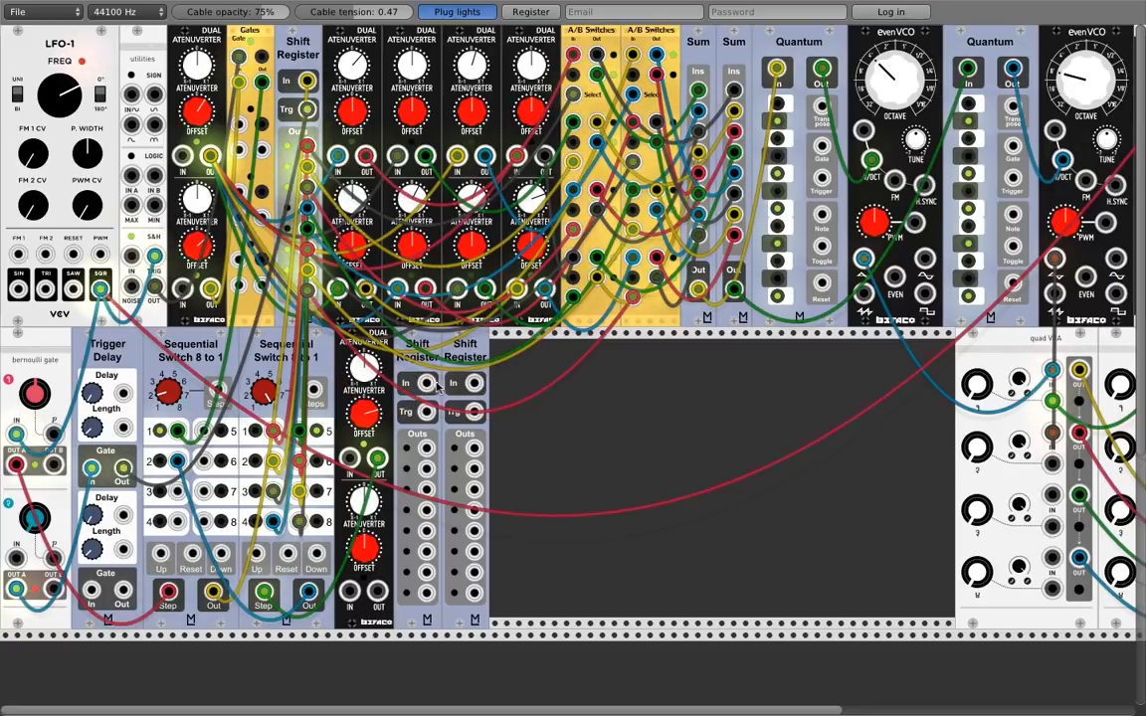
Patch the two Sum outputs into the new Shift Registers' In jacks and the Trigger Delay's first Gate Out into both Trg inputs
left_click_drag(425, 385, 736, 295)
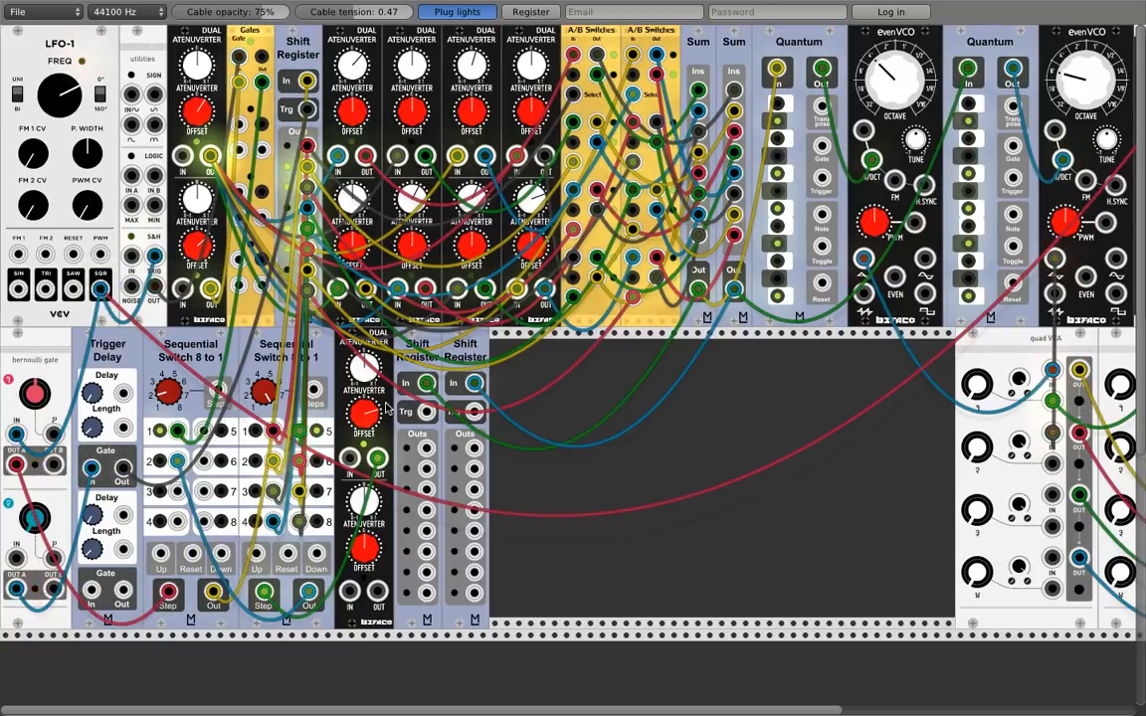
left_click_drag(431, 416, 122, 474)
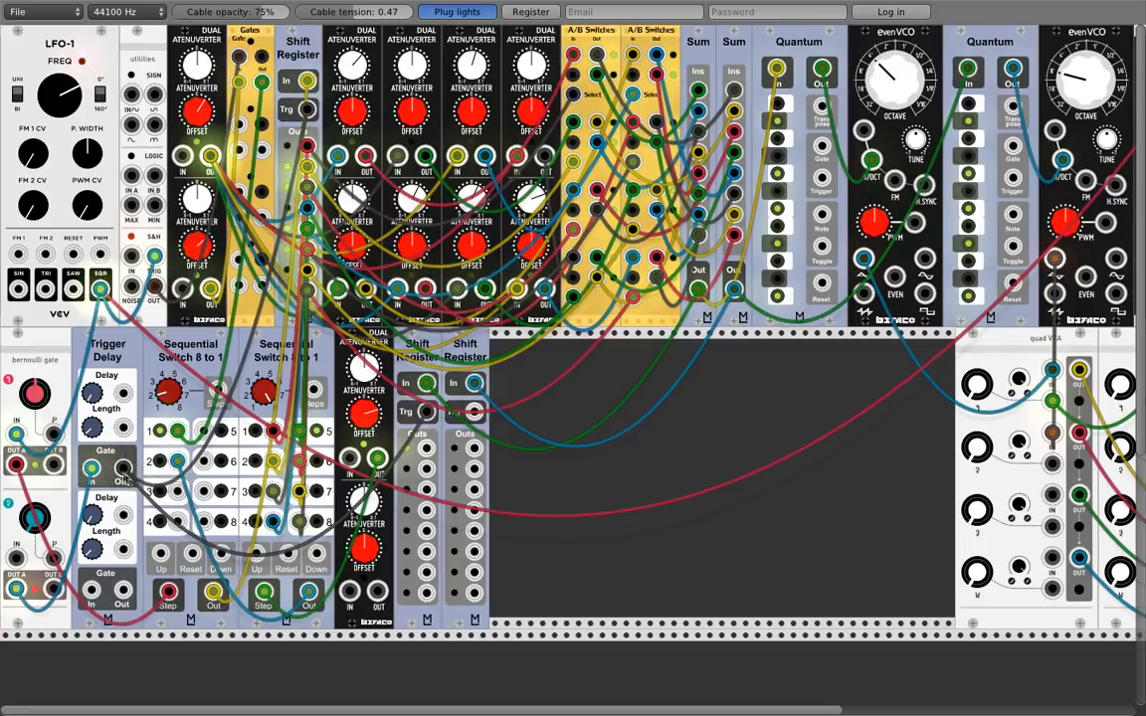
left_click_drag(474, 411, 124, 469)
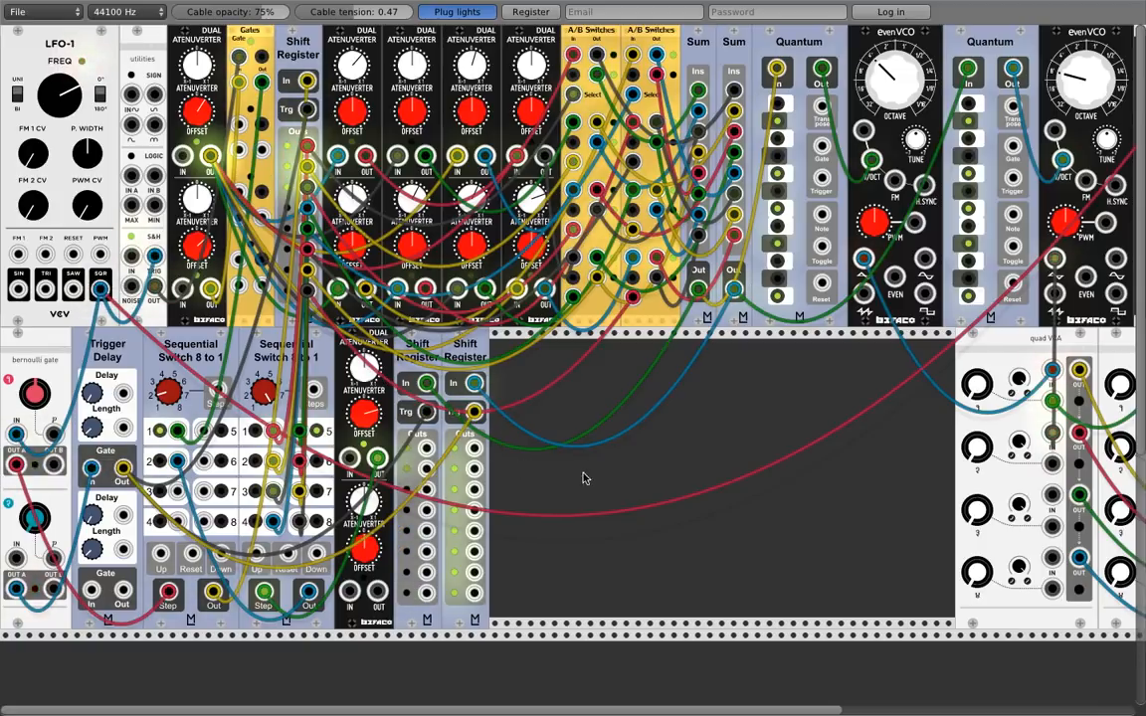
Add a Befaco EvenVCO and its duplicate to the lower row, turn both Octave knobs down, and space them apart
right_click(640, 417)
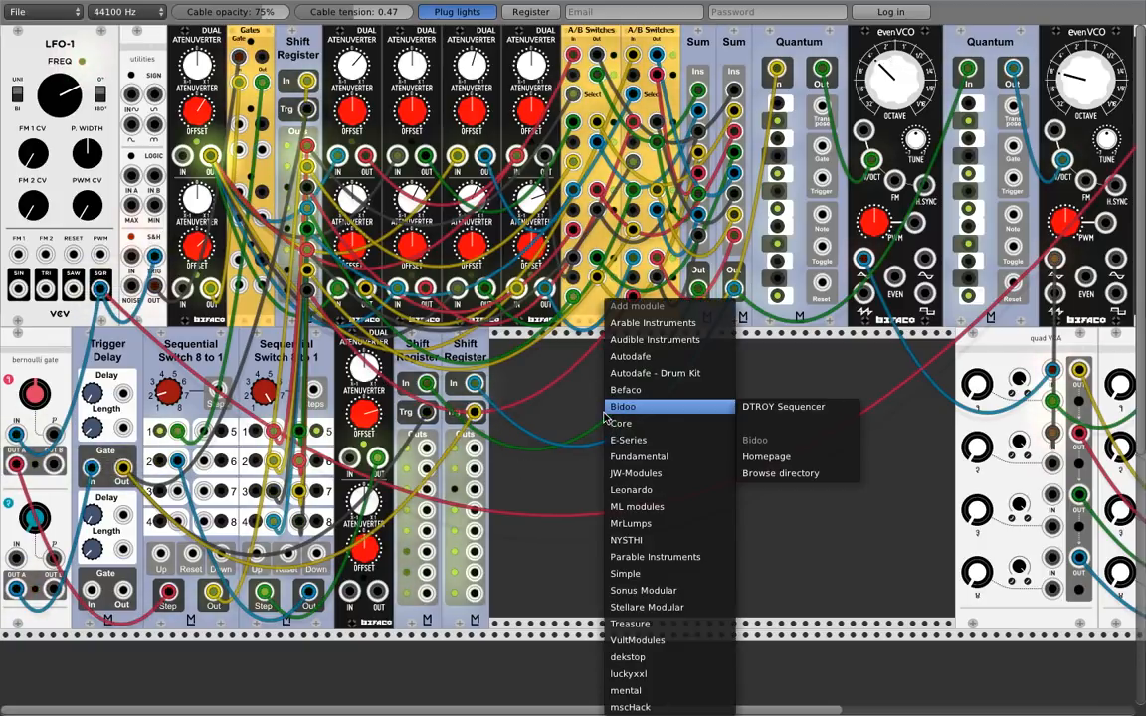
mouse_move(642, 418)
mouse_move(636, 390)
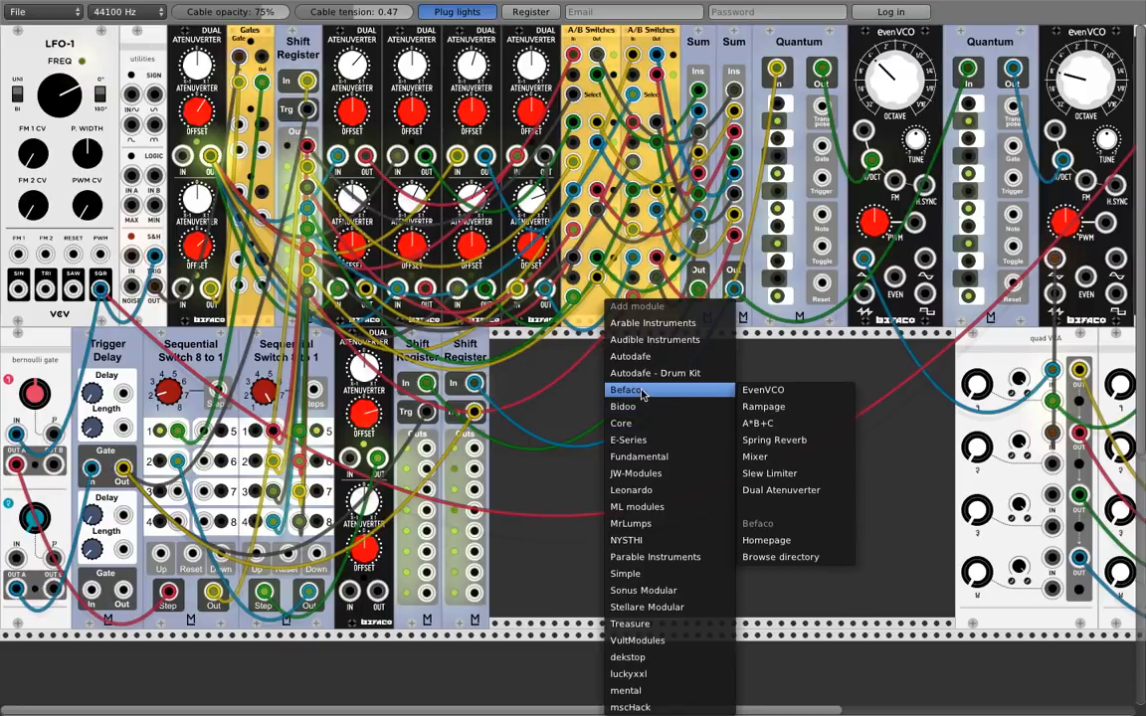
left_click(764, 391)
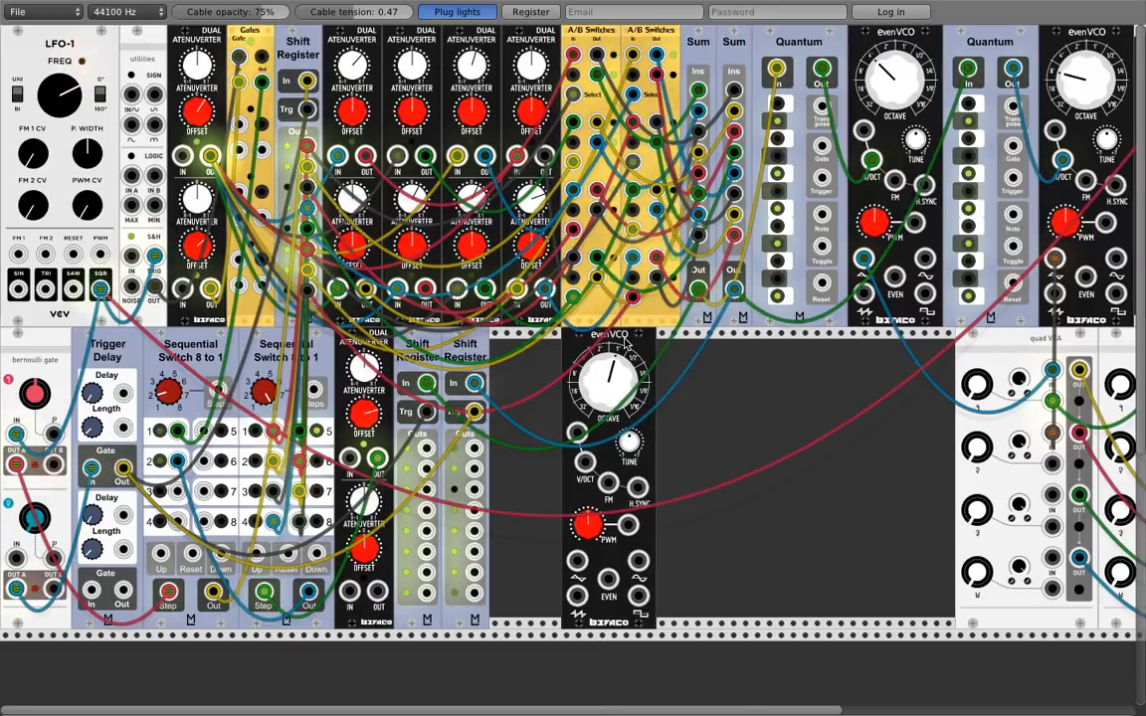
key("ctrl+d")
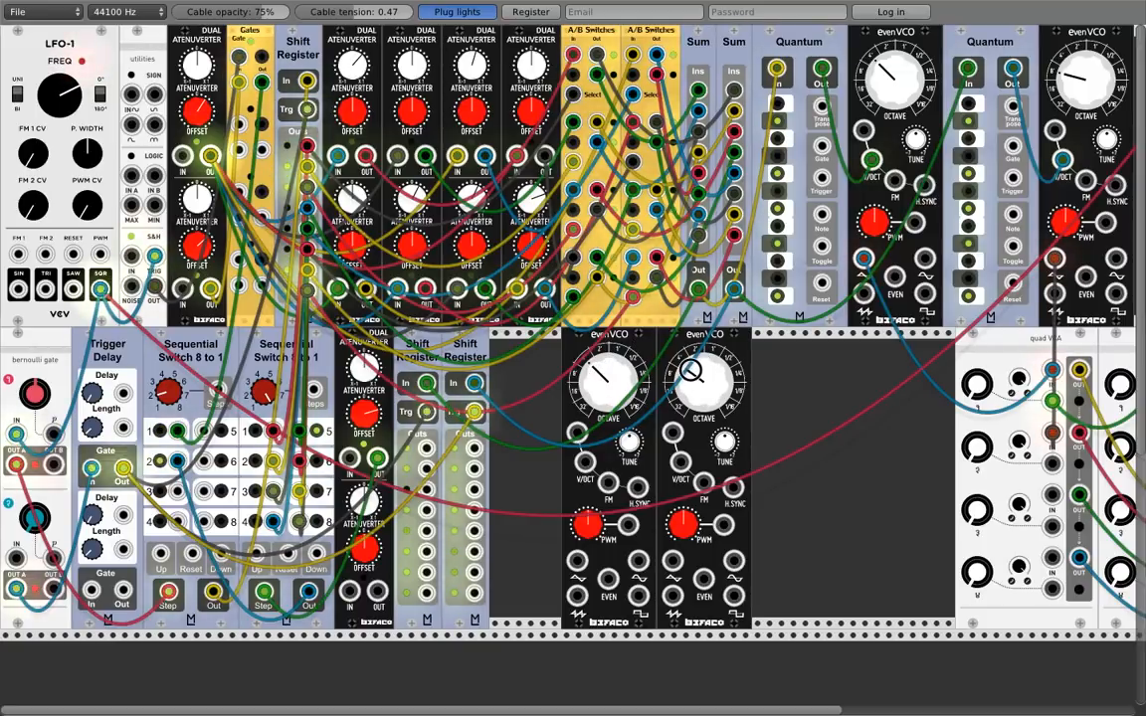
left_click_drag(608, 378, 609, 416)
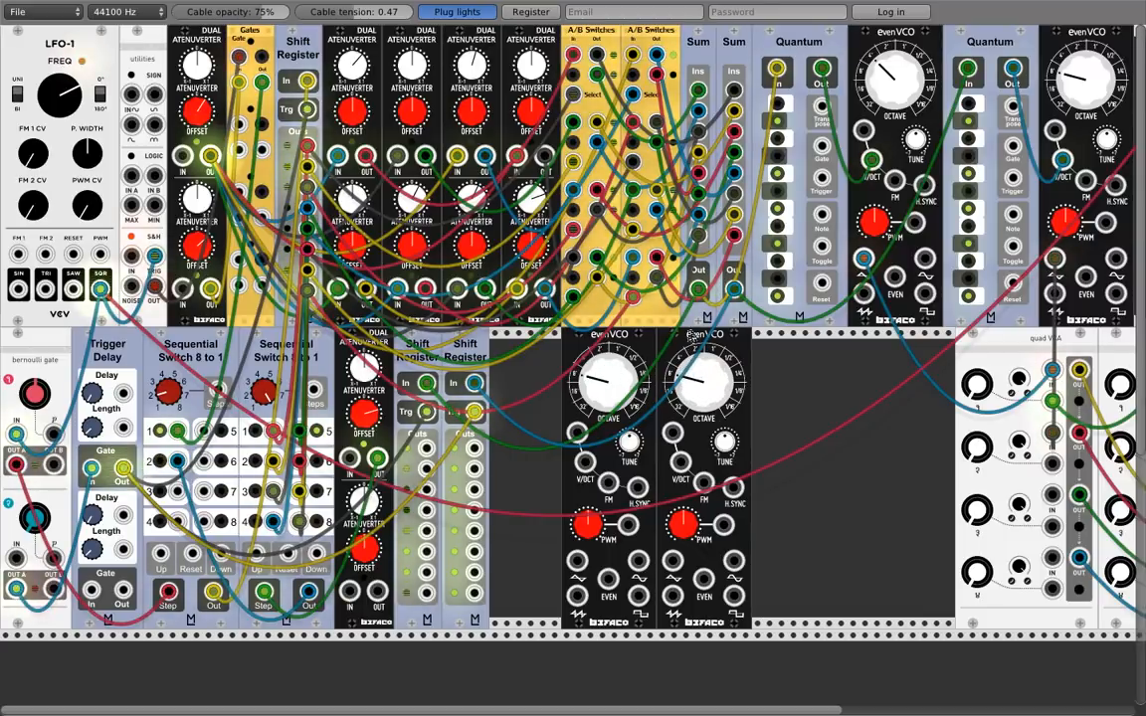
left_click_drag(696, 346, 766, 349)
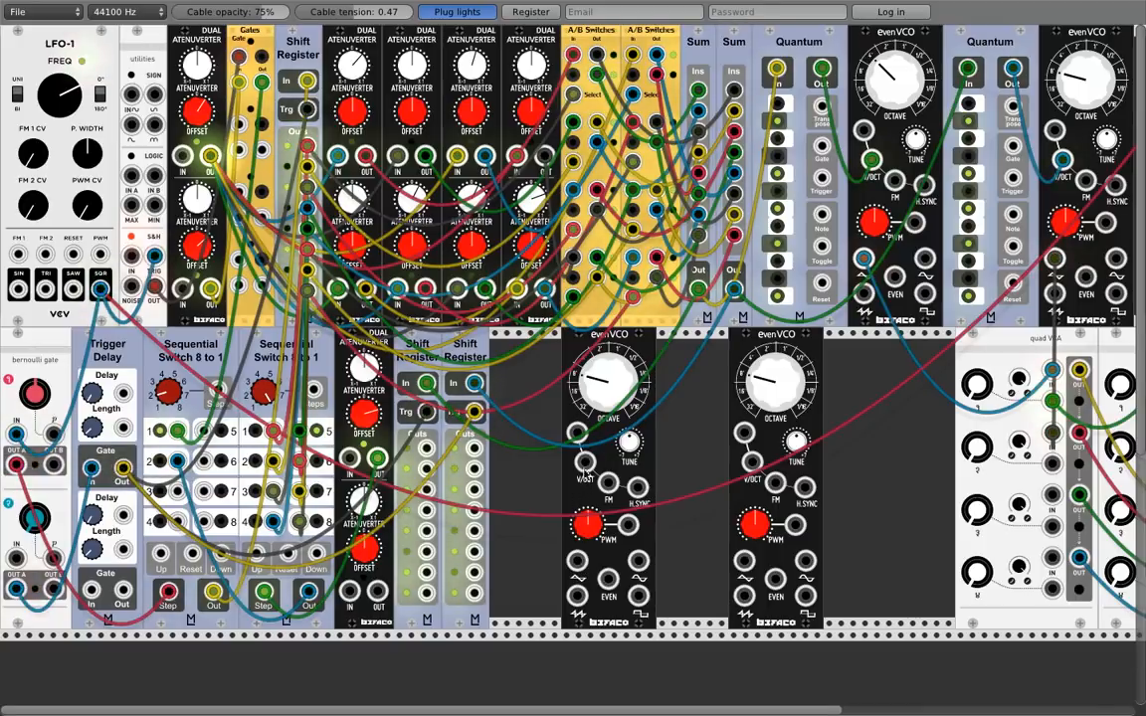
Patch the first new Shift Register's second output and the other's sixth output to the two lower evenVCOs' V/OCT inputs, respectively
left_click_drag(585, 462, 581, 463)
left_click_drag(438, 475, 426, 468)
left_click_drag(753, 464, 476, 553)
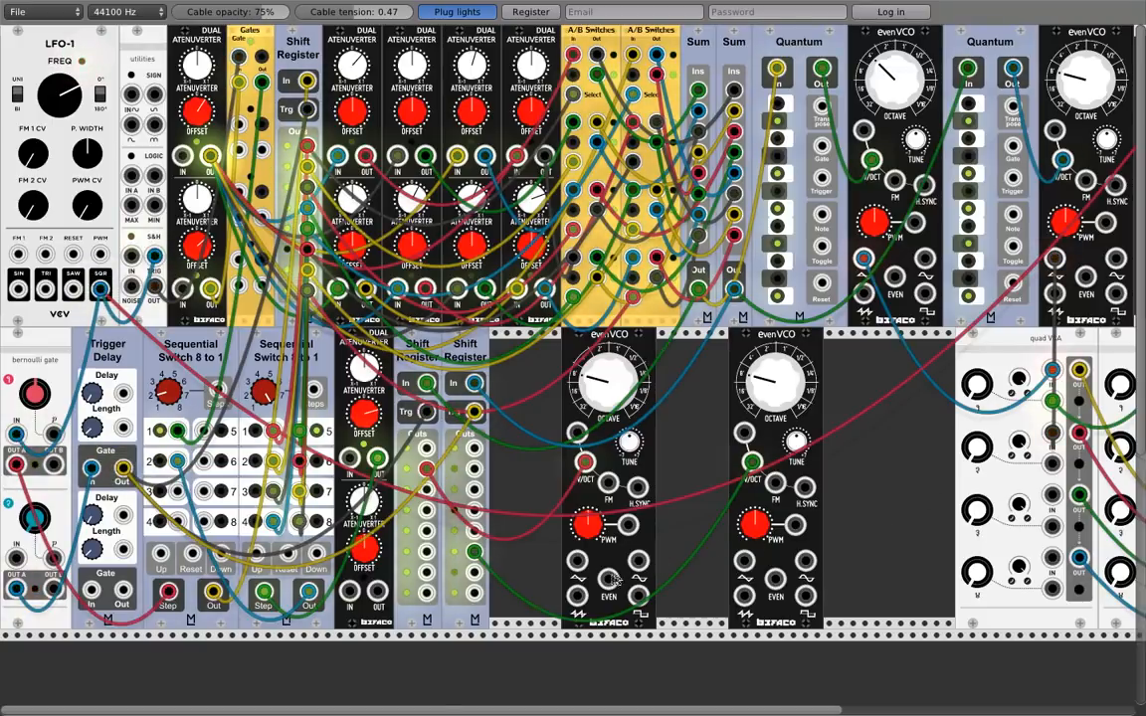
Patch the outputs directly below PWM on the two lower evenVCOs into the quad VCA's third and fourth channel inputs
left_click_drag(577, 559, 1051, 494)
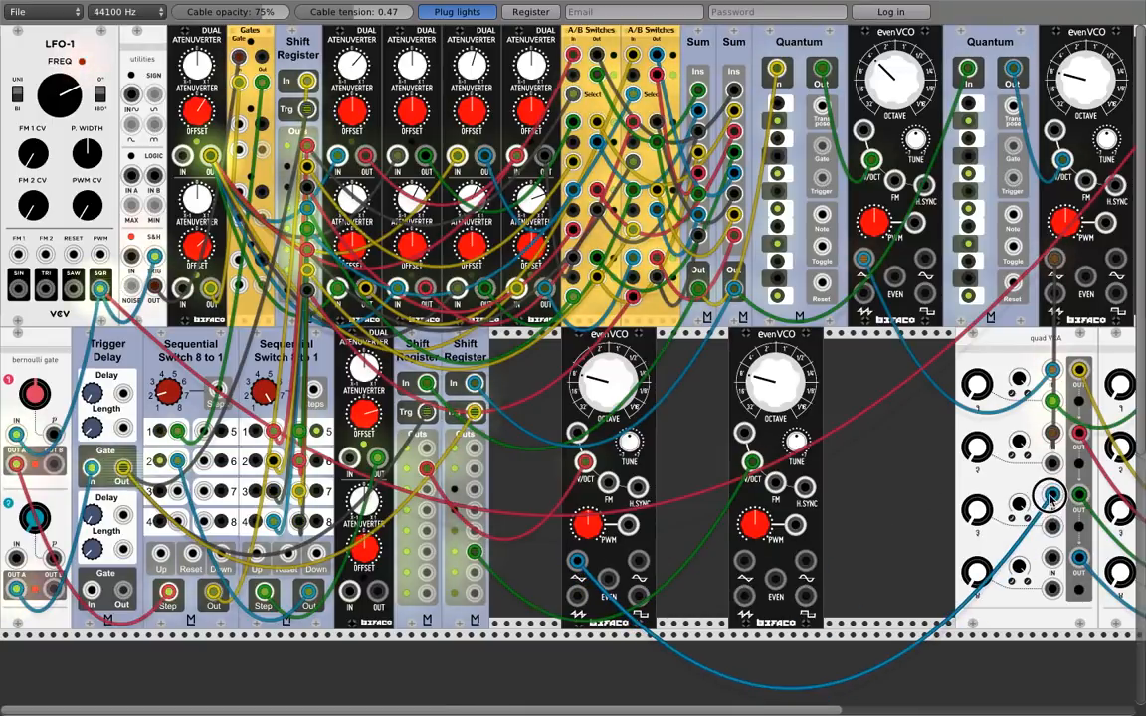
left_click_drag(746, 563, 1052, 558)
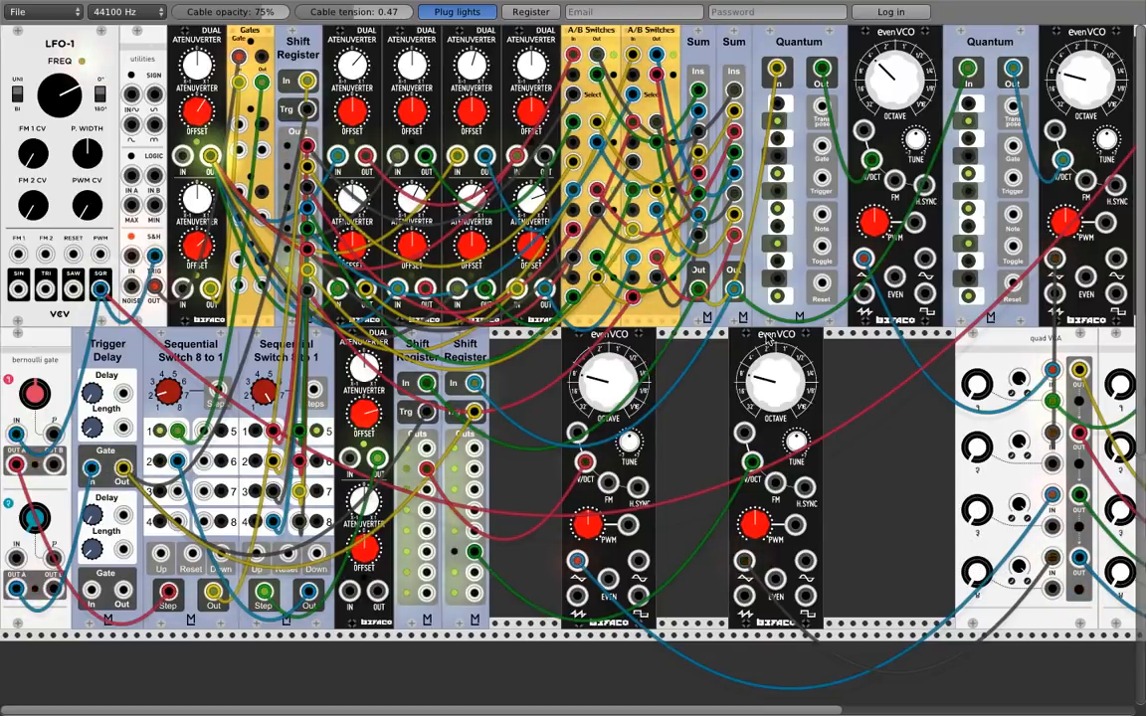
Duplicate Quantum twice and arrange the lower row so that one copy sits before each of the two lower evenVCOs
left_click_drag(768, 339, 877, 340)
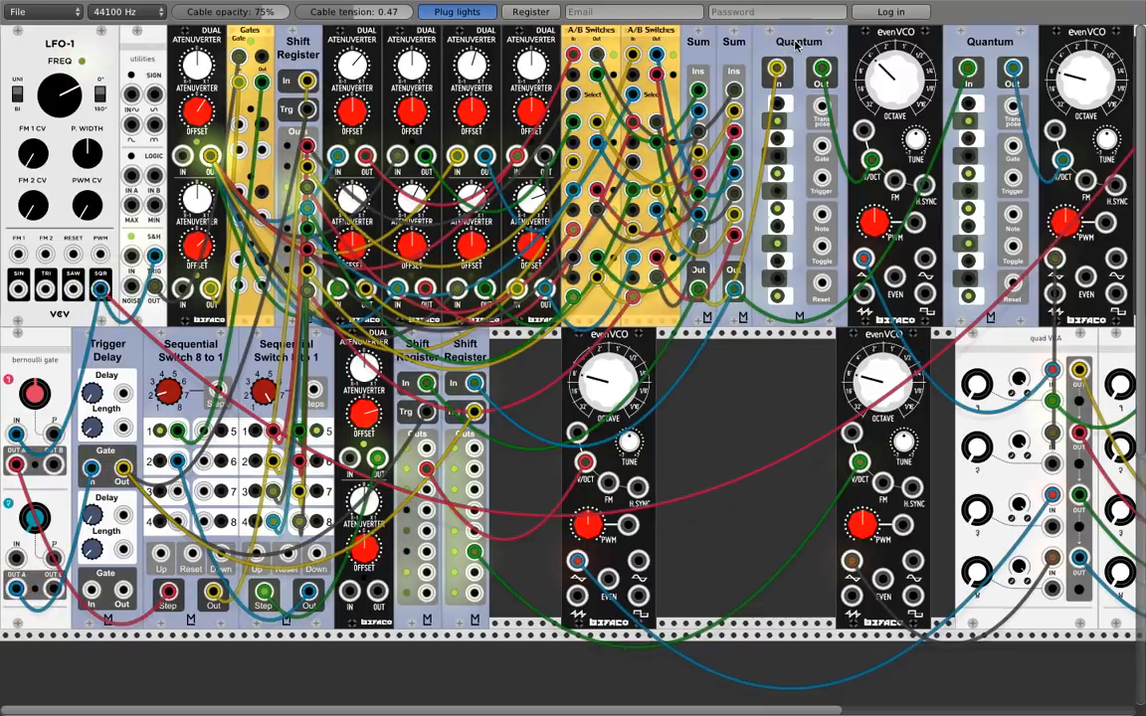
key("ctrl+d")
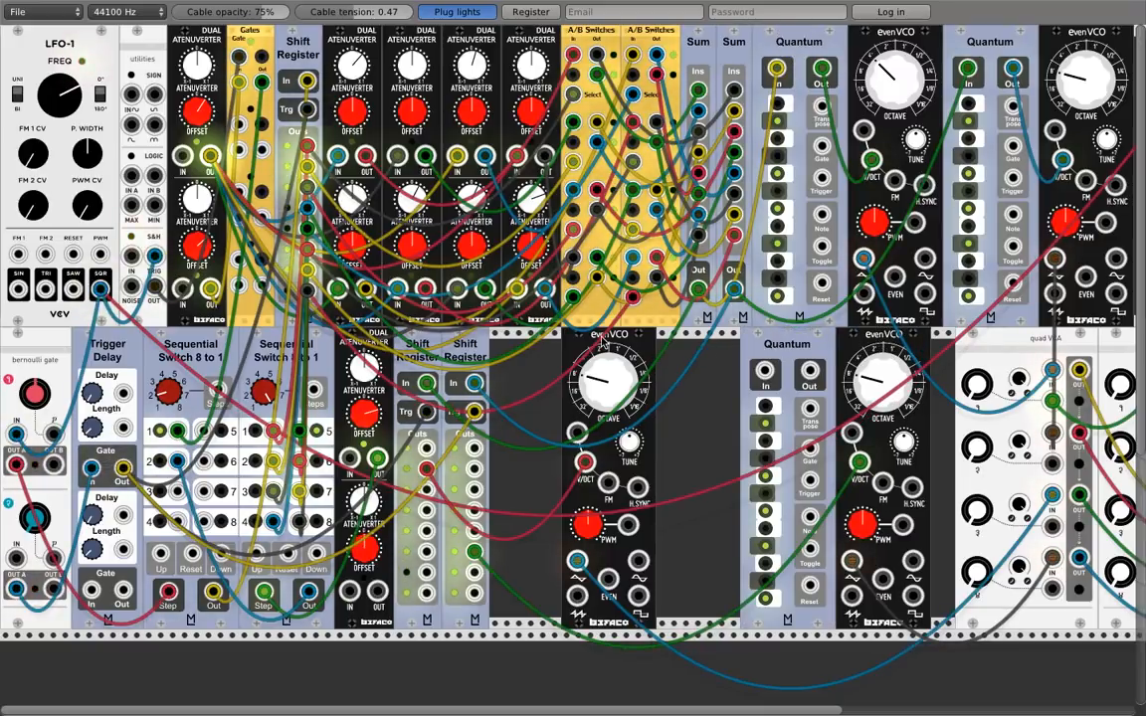
left_click_drag(602, 341, 673, 341)
left_click_drag(792, 366, 542, 366)
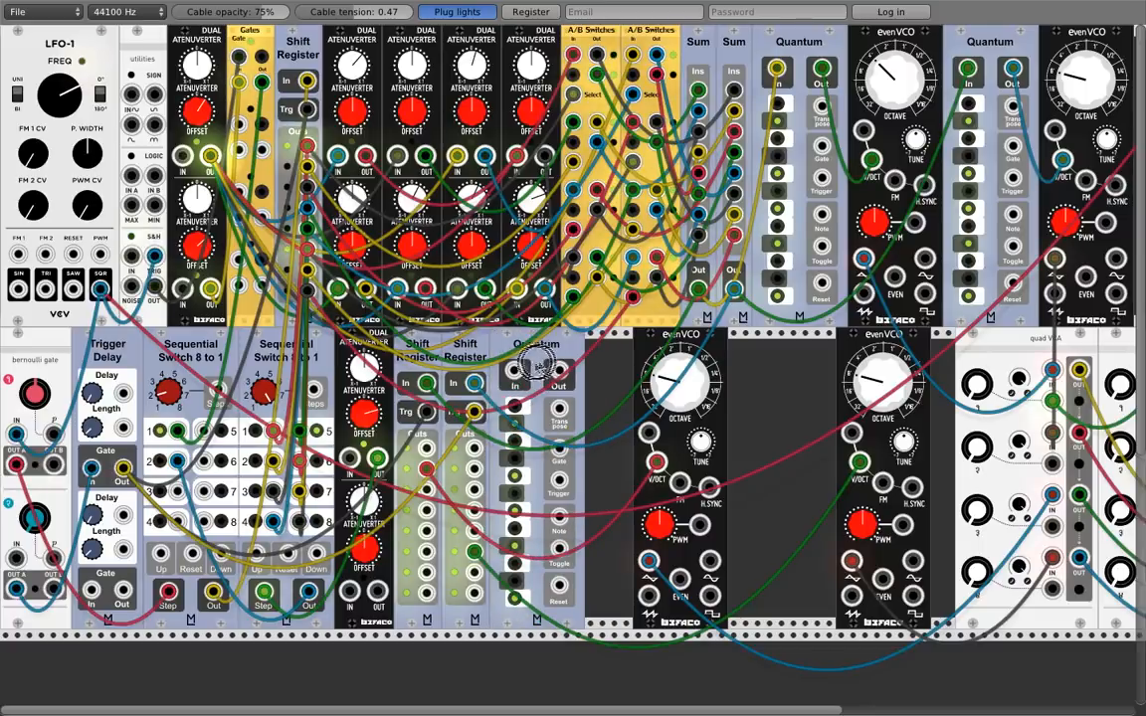
left_click_drag(640, 348, 567, 352)
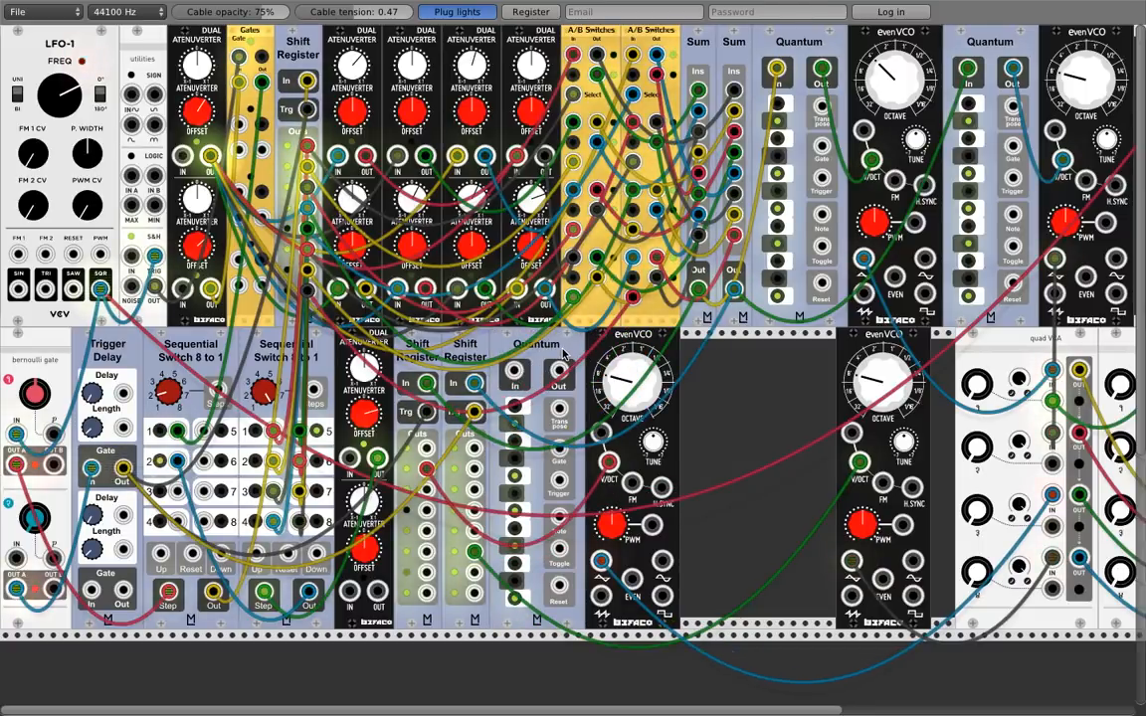
key("ctrl+d")
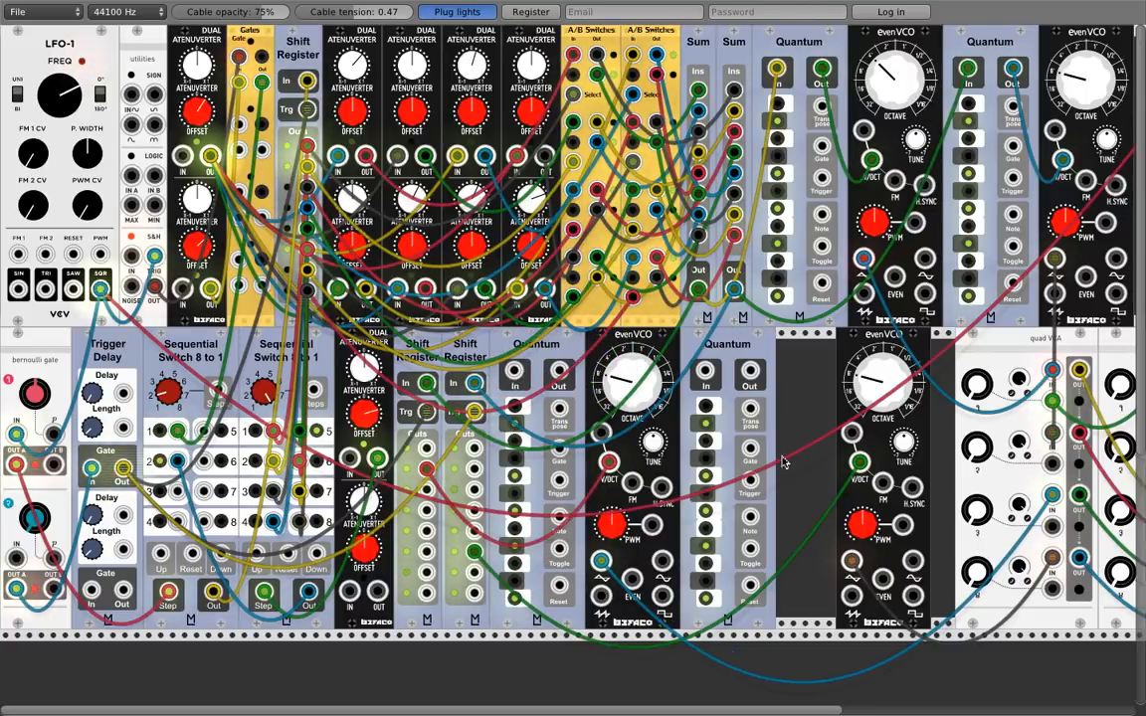
Reroute the first new Shift Register's second output through the first lower Quantum to the adjacent evenVCO's V/OCT input
mouse_move(608, 463)
left_mouse_down()
mouse_move(514, 371)
mouse_move(583, 471)
mouse_move(609, 462)
left_mouse_up()
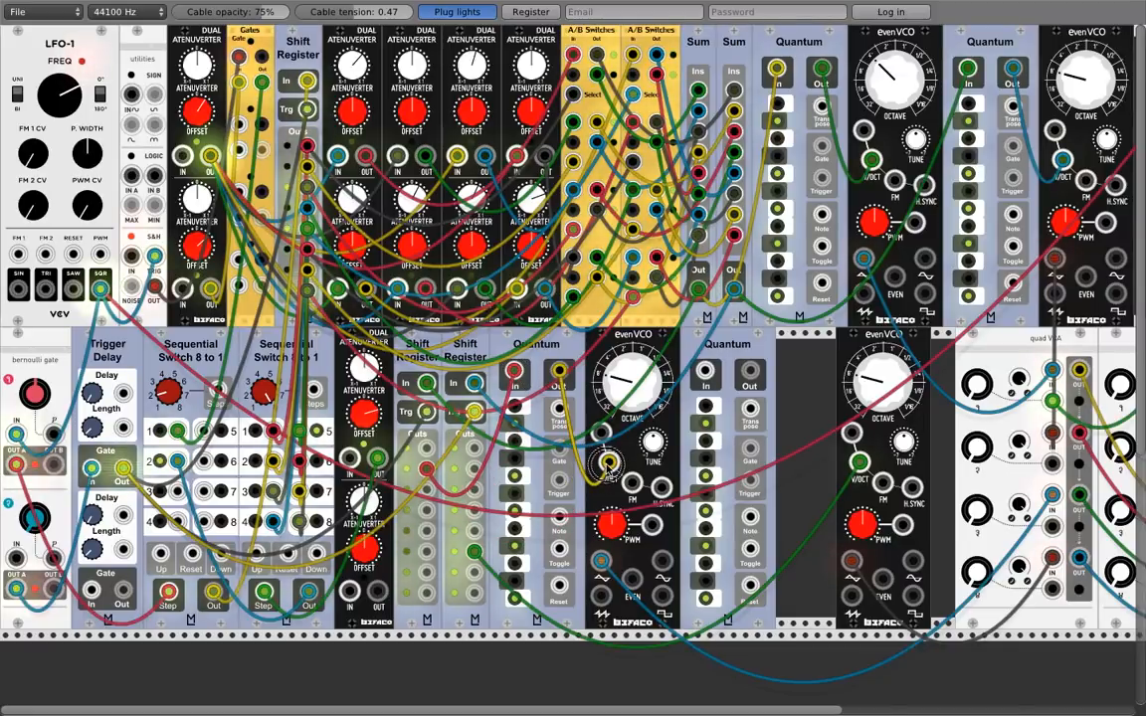
Reroute the second new Shift Register's sixth output through the second lower Quantum to the neighbouring evenVCO's V/OCT input
mouse_move(860, 461)
left_mouse_down()
mouse_move(704, 371)
mouse_move(780, 452)
mouse_move(845, 472)
mouse_move(860, 461)
left_mouse_up()
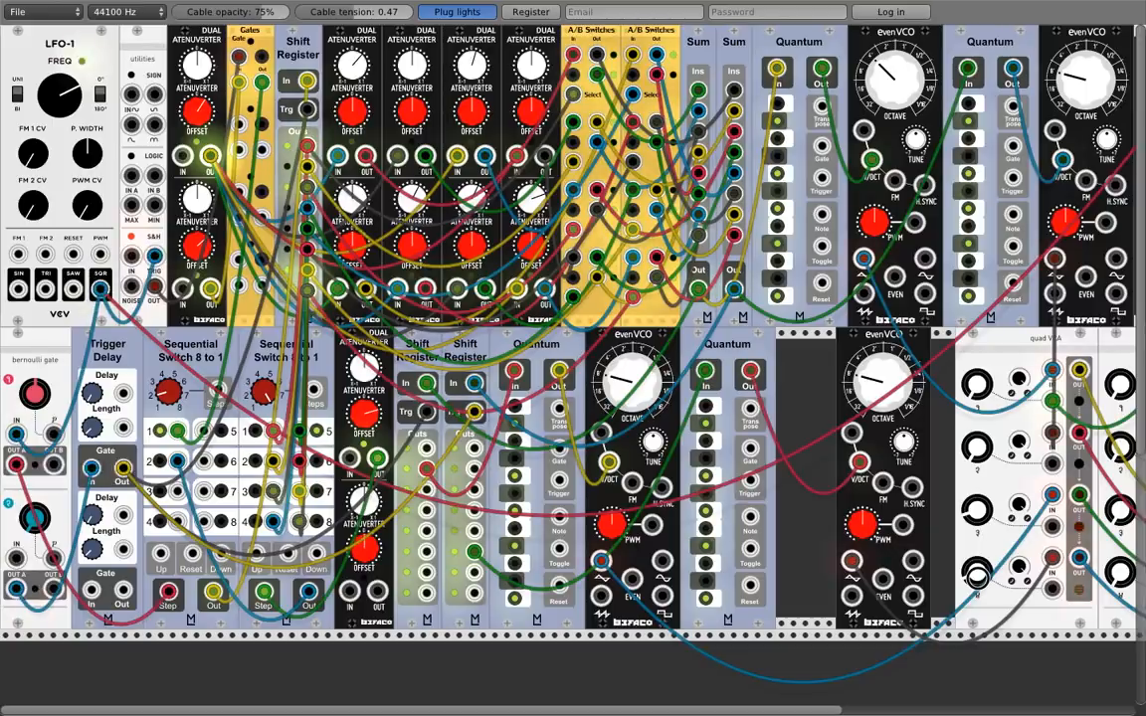
Set the first lower Quantum's mode to Last and slightly adjust the upper offset of the upper row's first Dual Atenuverter
right_click(737, 384)
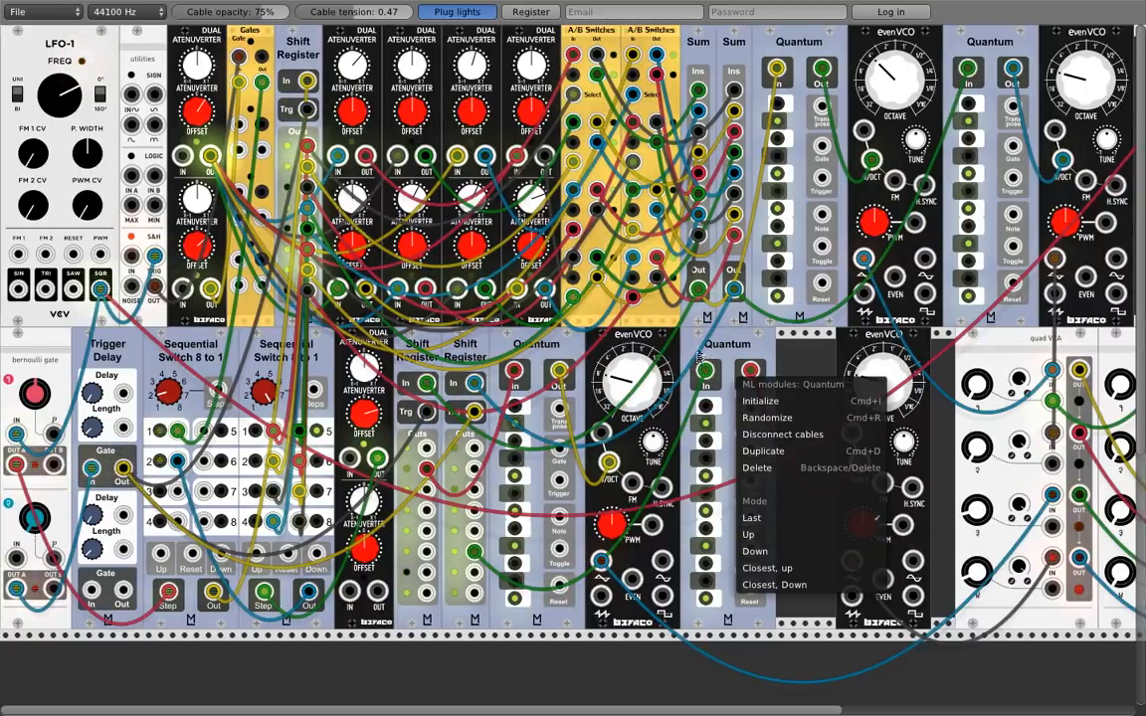
left_click(700, 353)
right_click(538, 343)
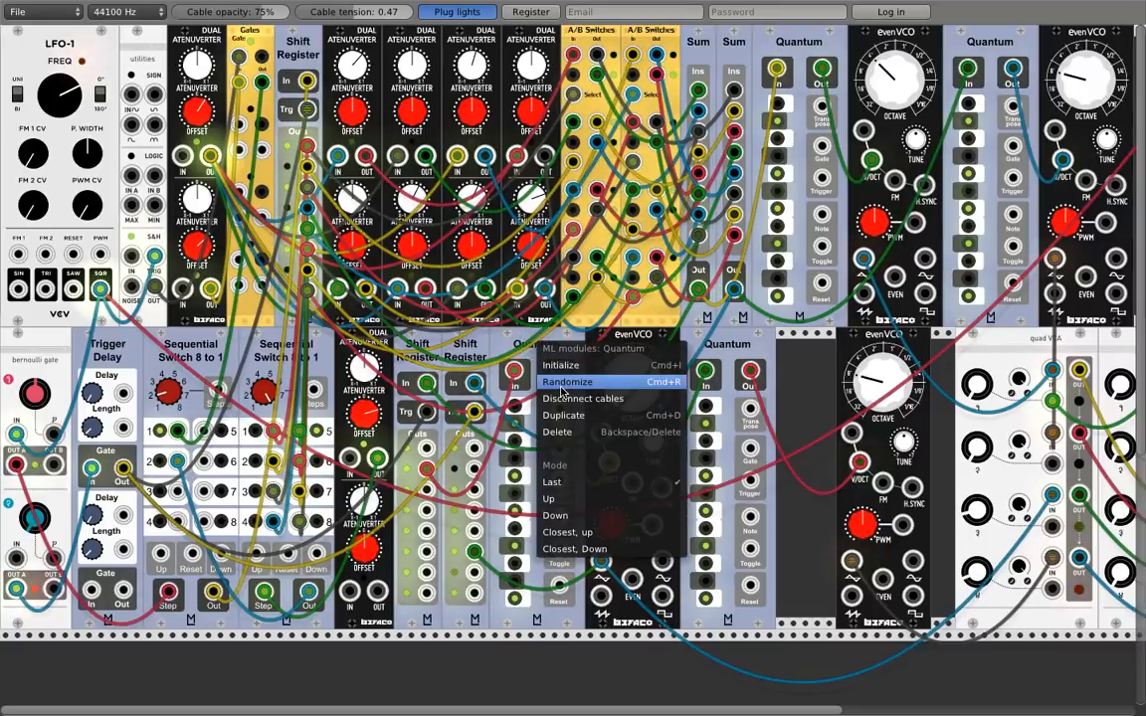
left_click(564, 483)
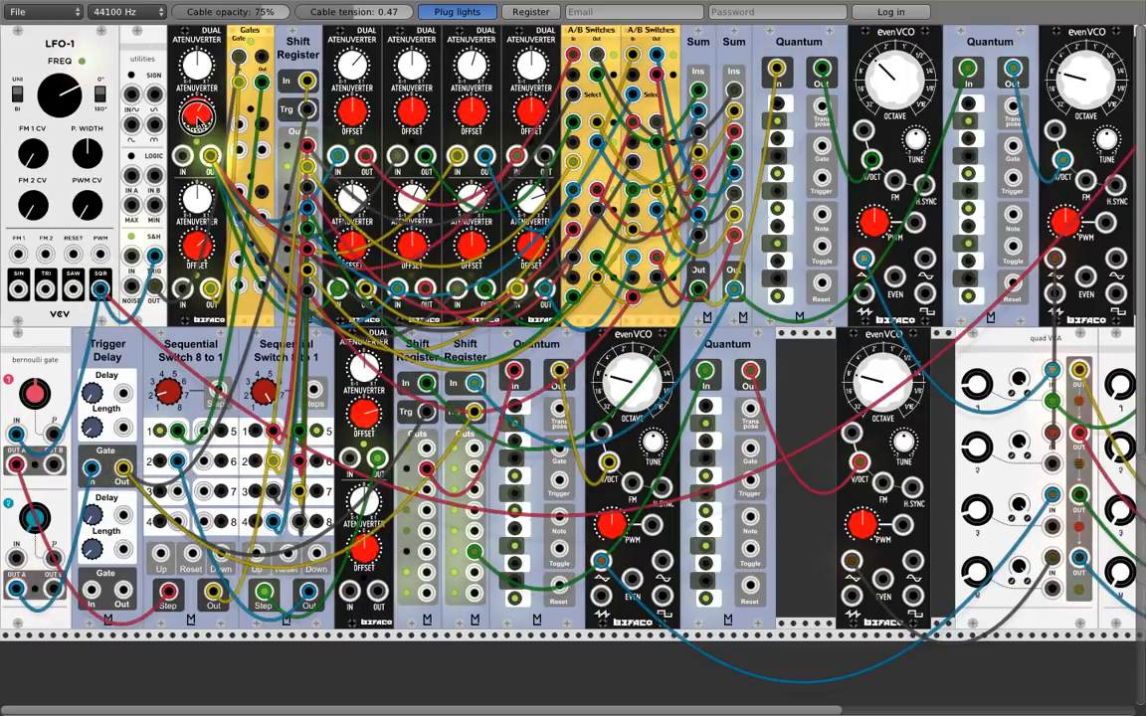
left_click_drag(196, 114, 195, 109)
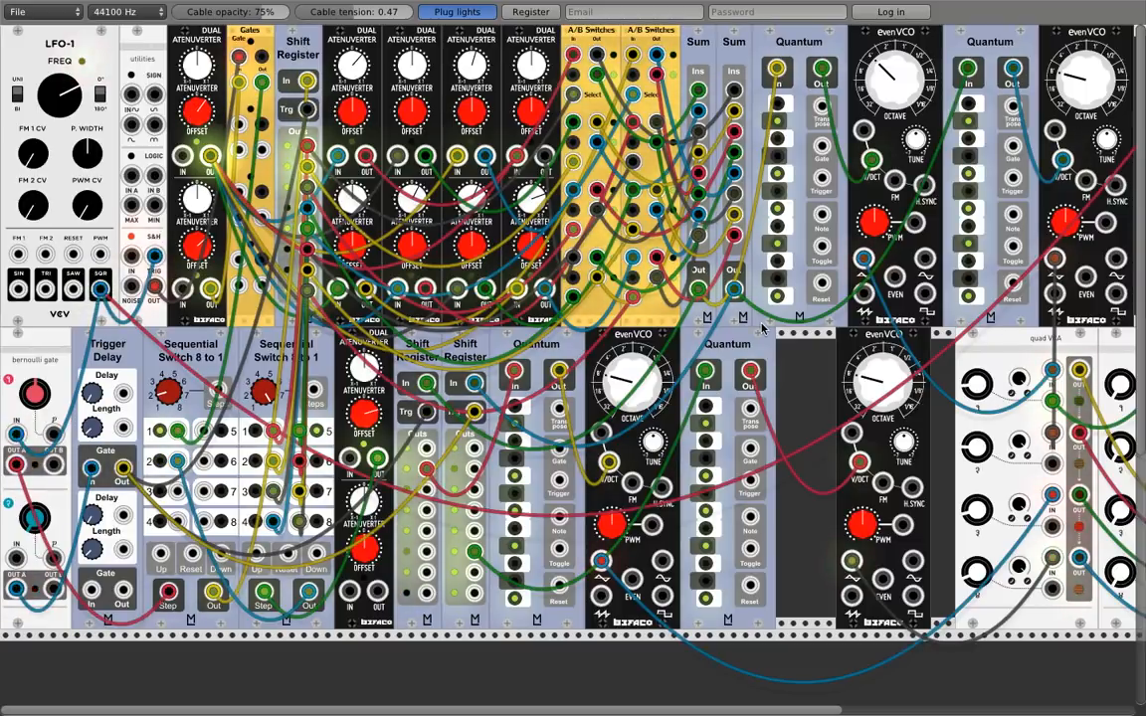
Place the last lower evenVCO against its Quantum and shift both quad VCAs and the audio interface along the row to free space between them
left_click_drag(865, 336, 805, 336)
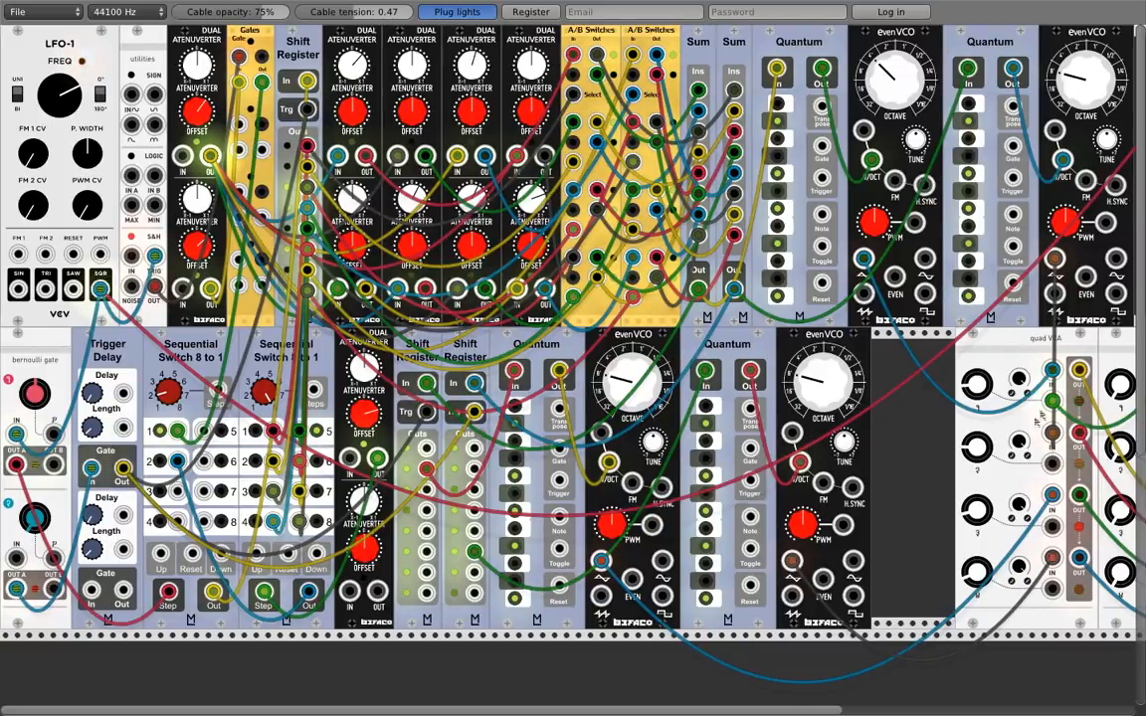
scroll(785, 704, "right", 5)
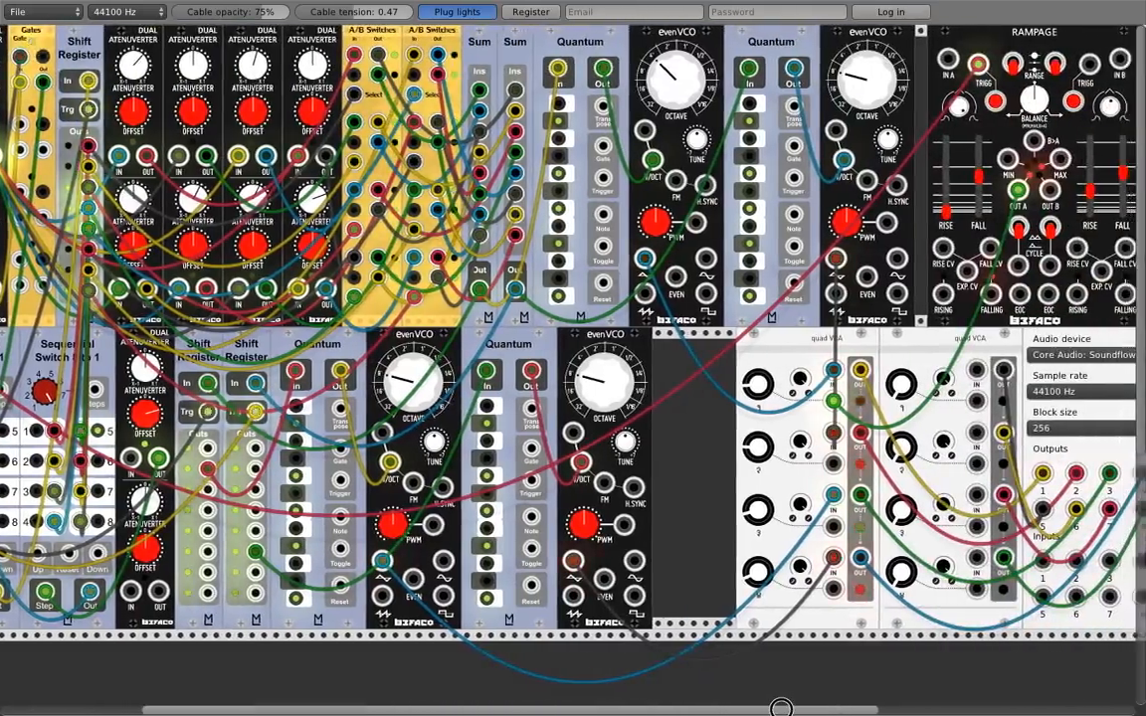
left_click_drag(781, 708, 790, 707)
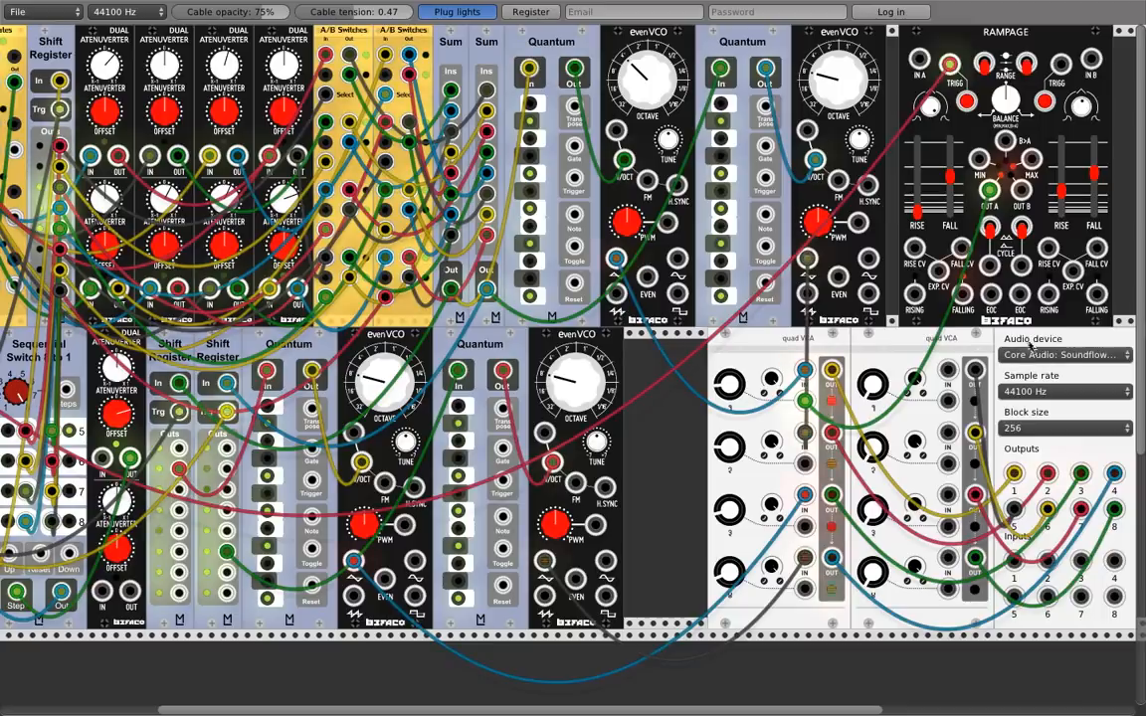
left_click_drag(1038, 341, 1117, 339)
left_click_drag(930, 339, 1024, 338)
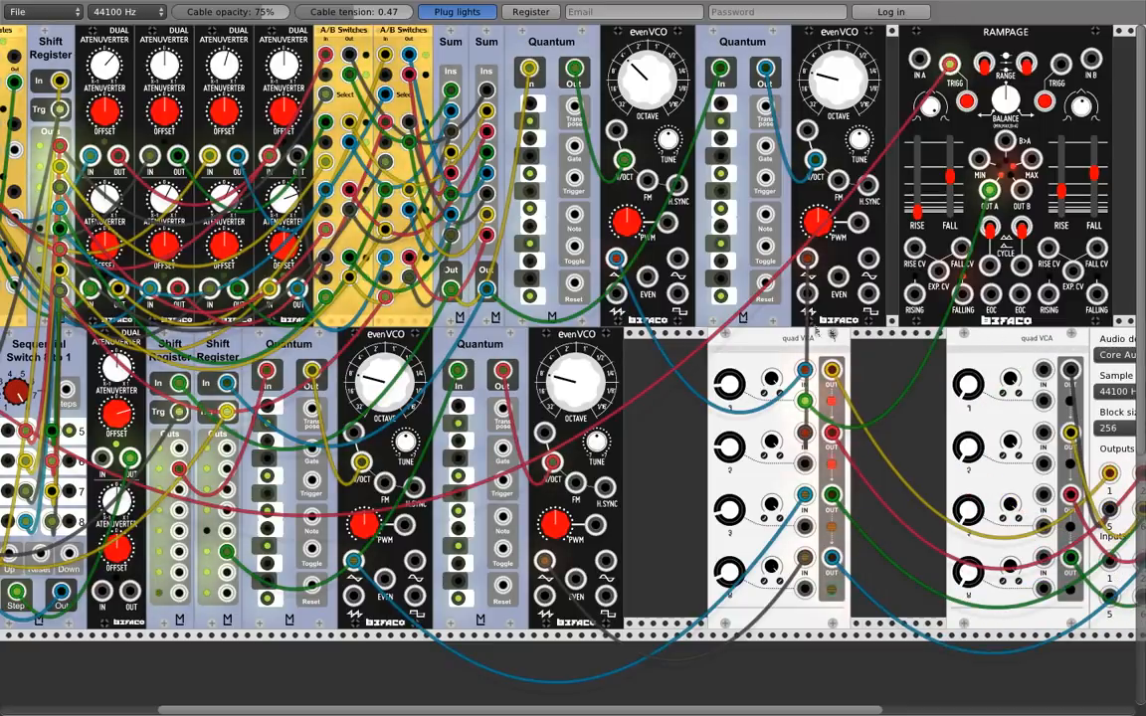
left_click_drag(769, 343, 864, 342)
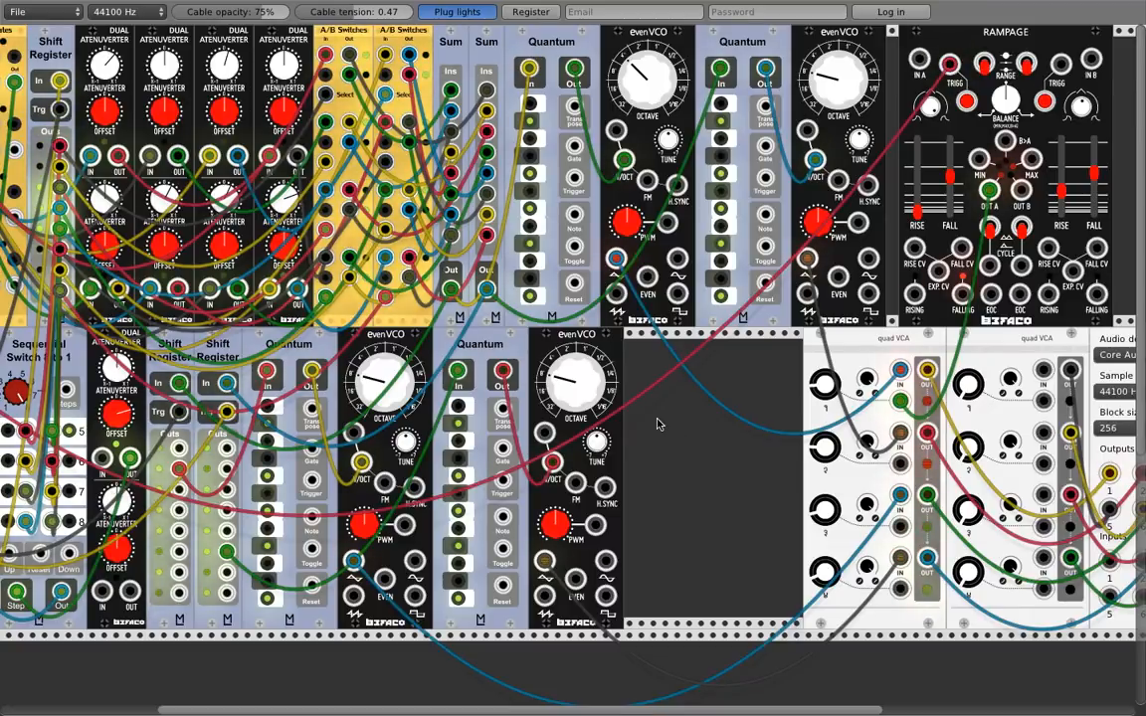
left_click_drag(1102, 341, 1138, 341)
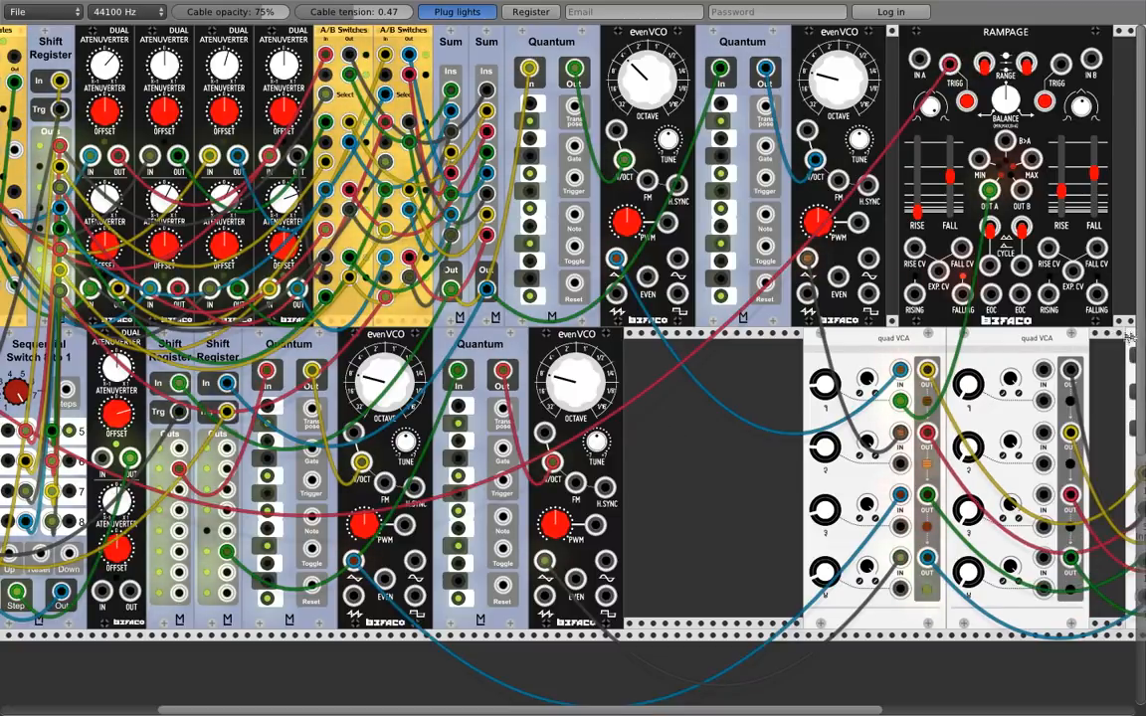
left_click_drag(1021, 338, 1056, 338)
left_click_drag(876, 338, 910, 338)
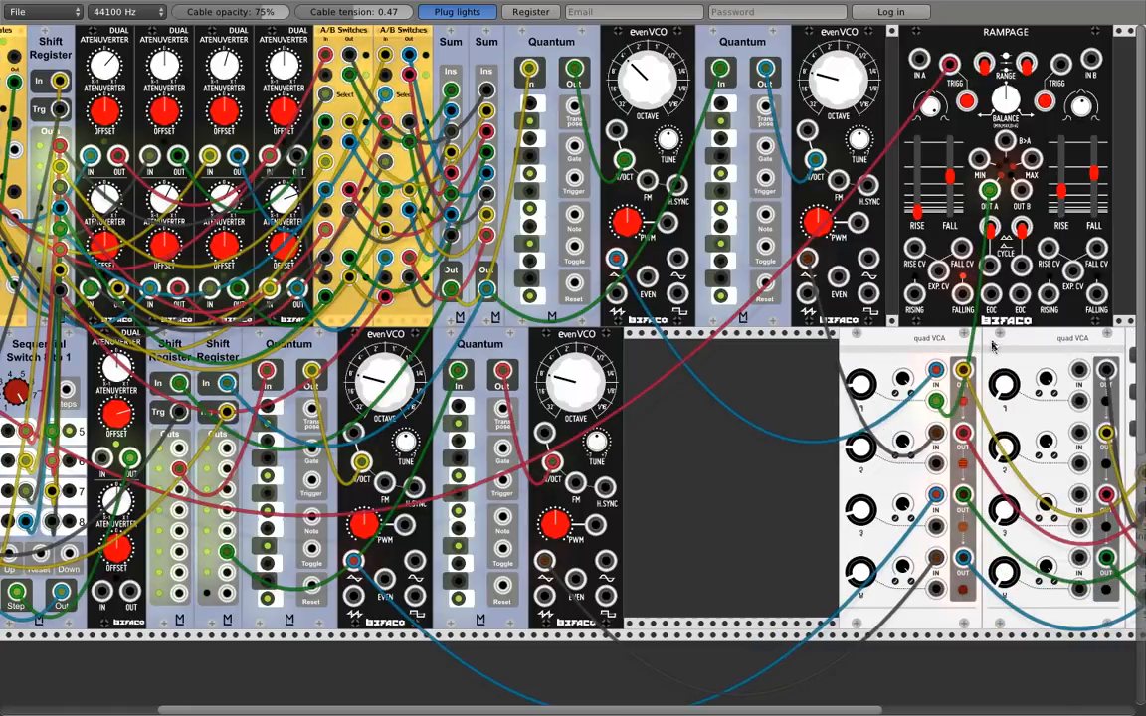
scroll(804, 712, "right", 3)
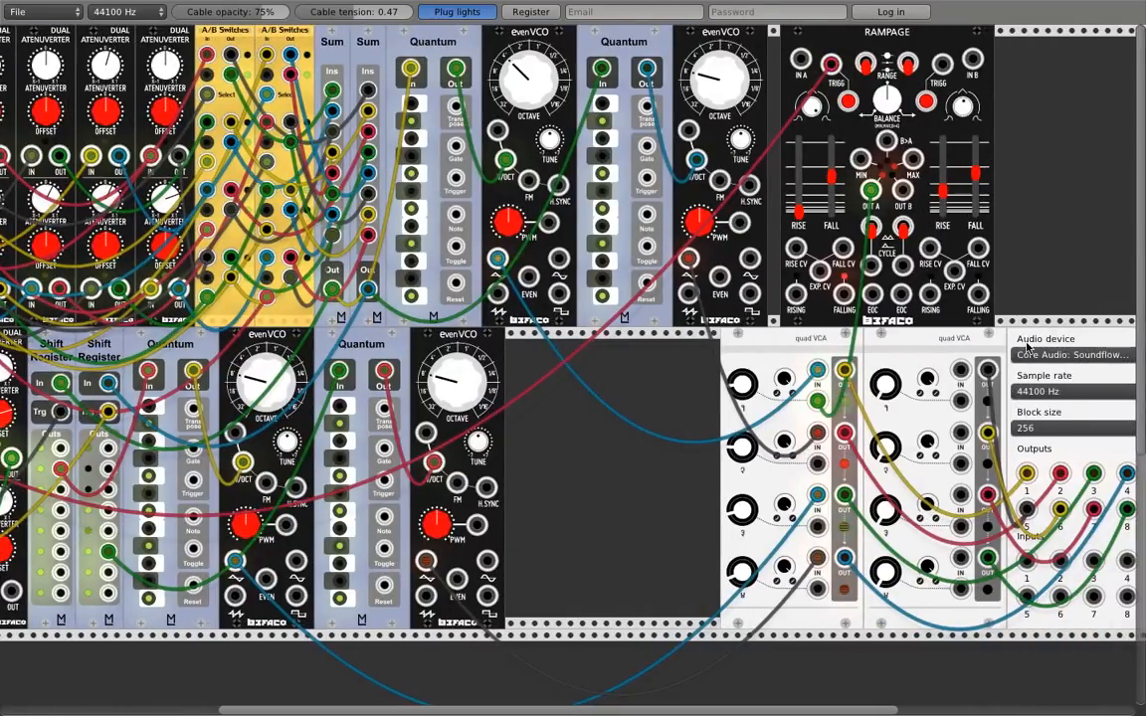
left_click_drag(985, 338, 1022, 339)
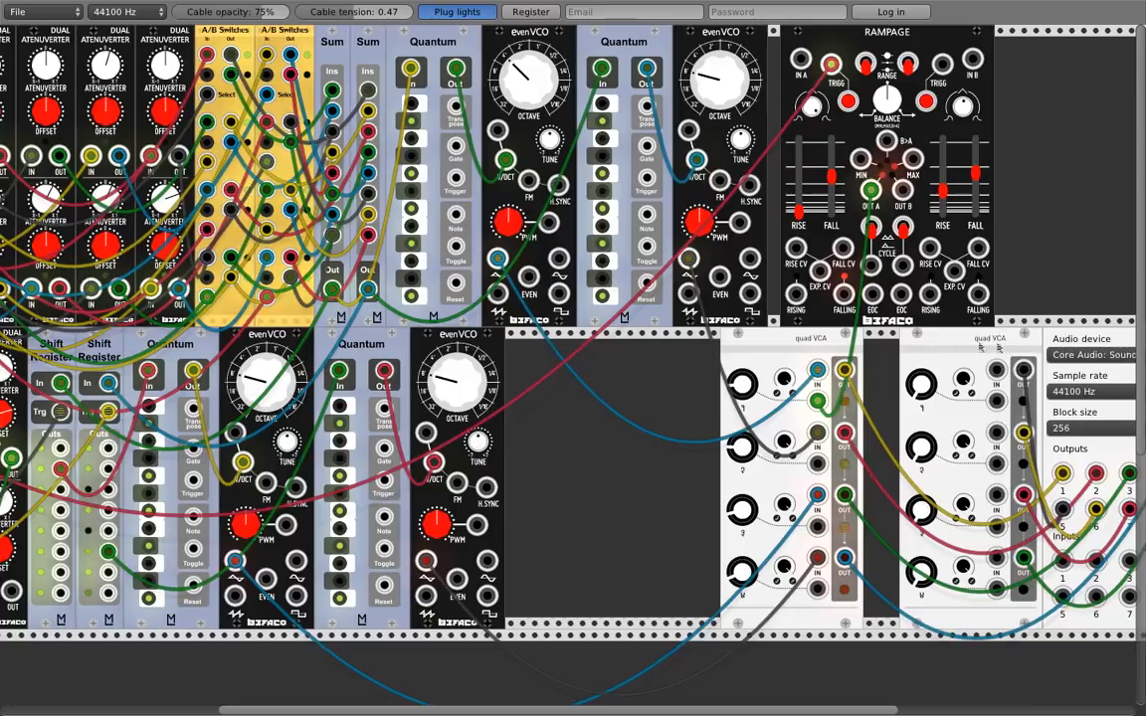
left_click_drag(801, 330, 835, 330)
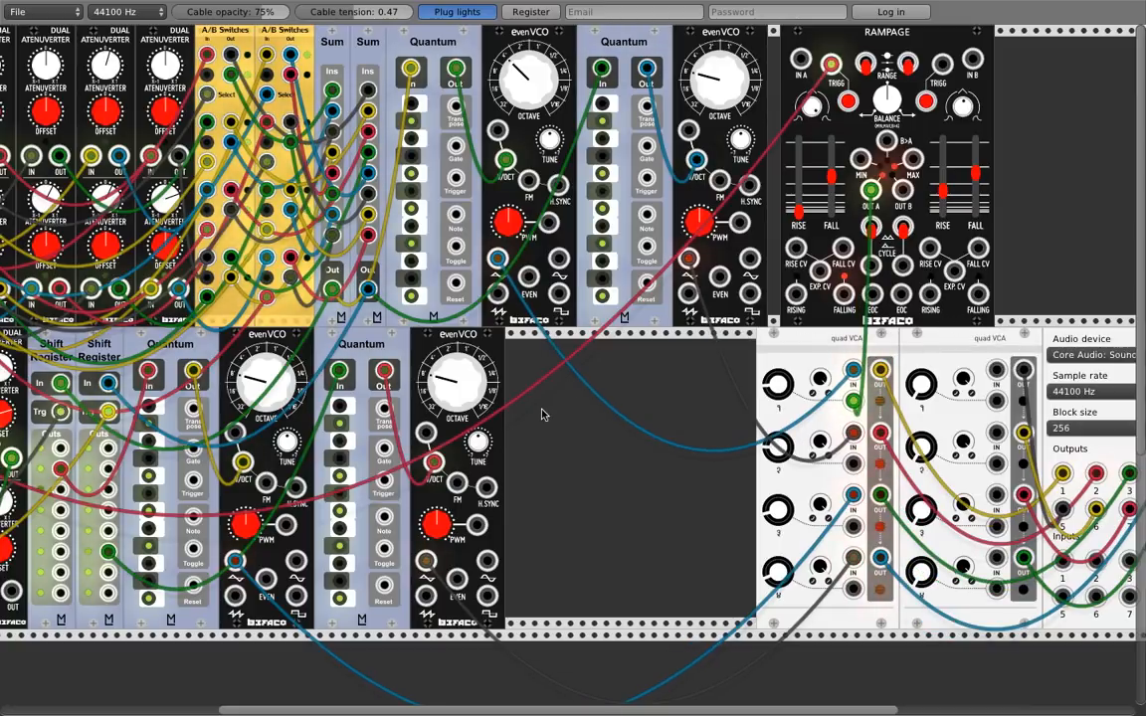
Add a Befaco Rampage in the gap beside the last lower evenVCO
right_click(542, 415)
mouse_move(543, 413)
mouse_move(562, 389)
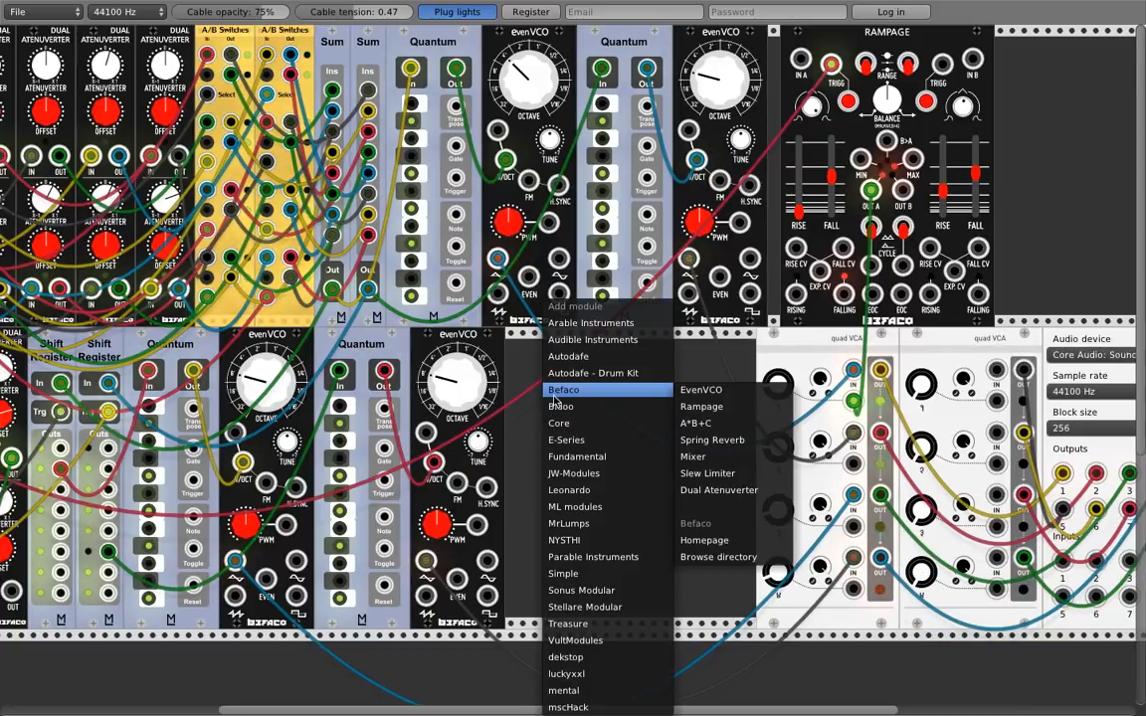
left_click(701, 405)
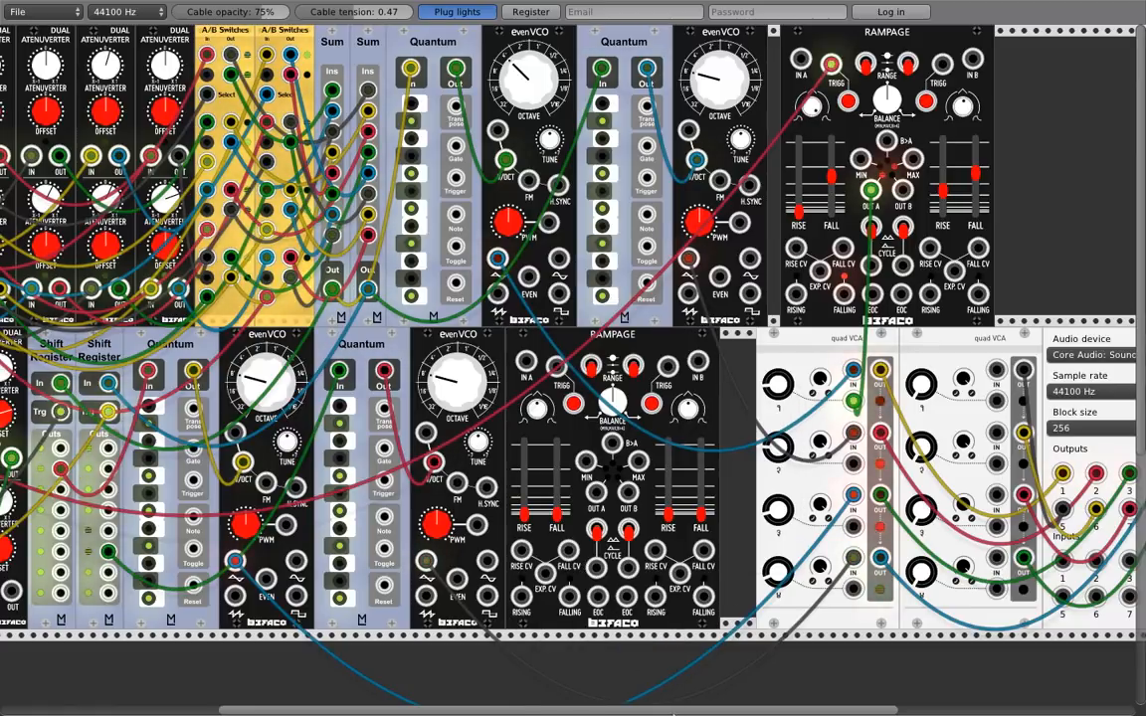
Patch the two lower Quantums' Trigger outputs to the new Rampage's first and second TRIGG inputs, respectively
left_click_drag(799, 709, 668, 706)
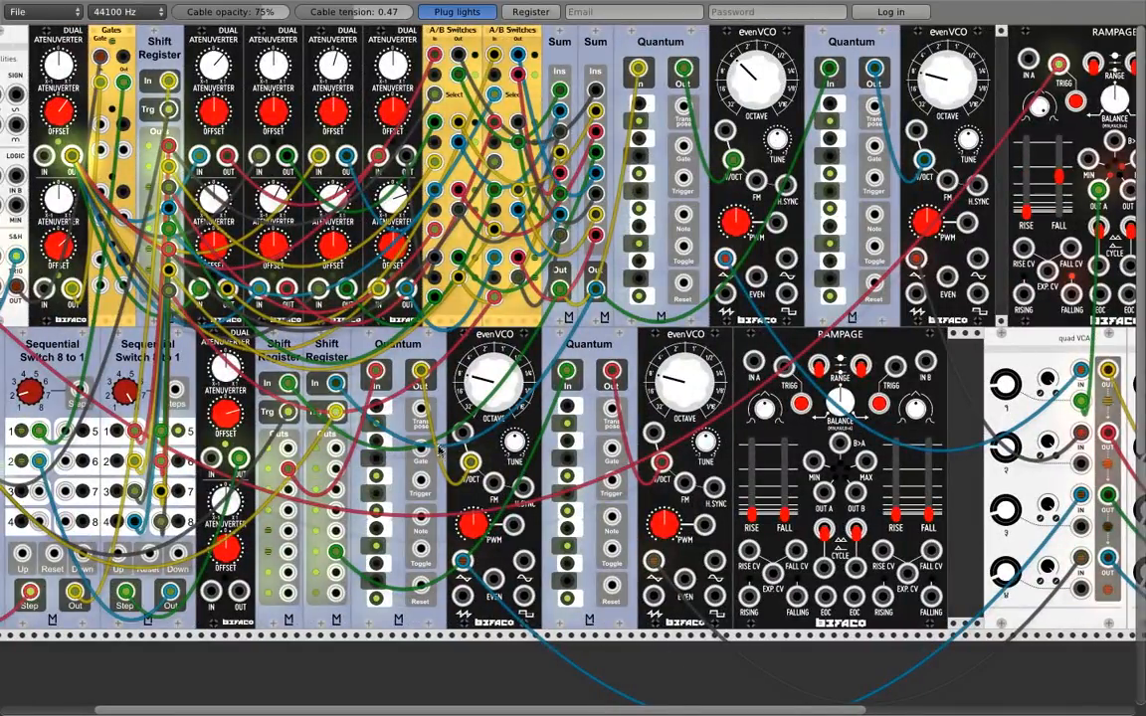
left_click_drag(421, 483, 784, 371)
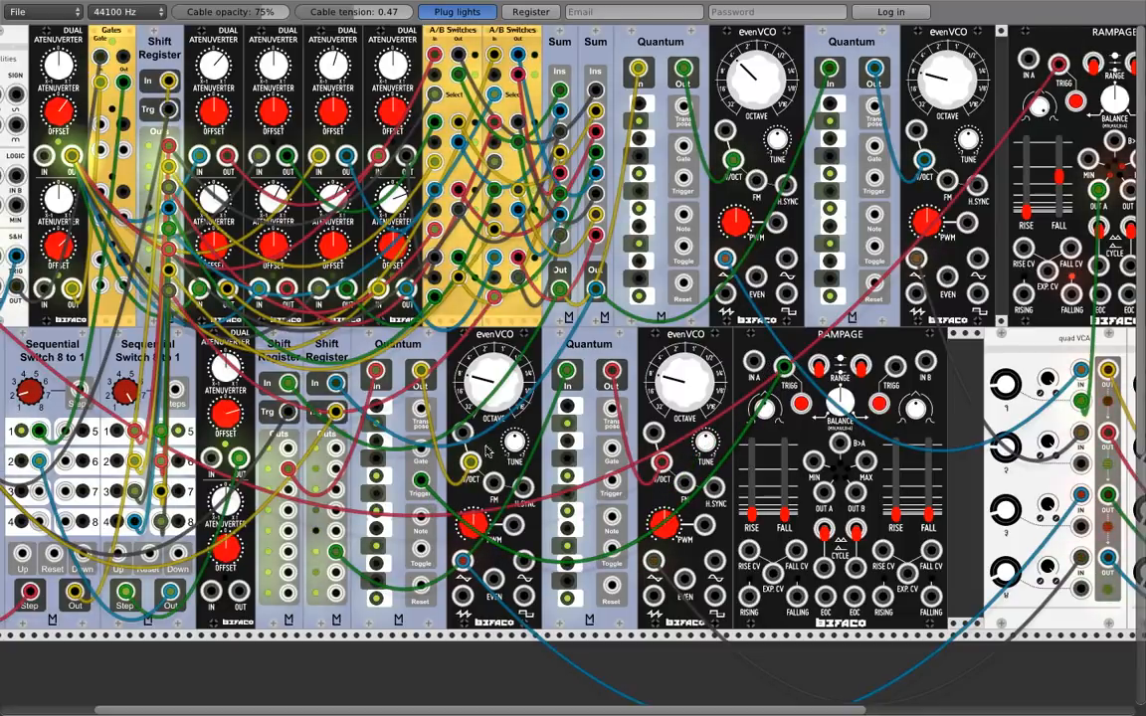
left_click_drag(611, 482, 894, 366)
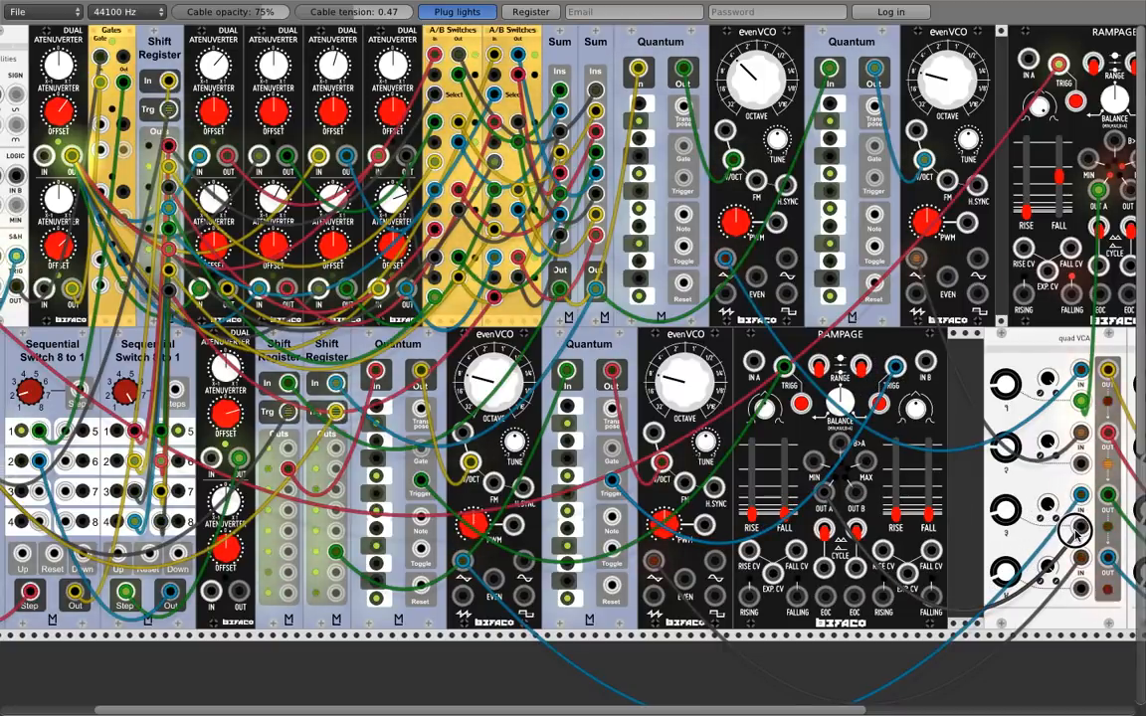
Patch the lower Rampage's OUT A and OUT B to the quad VCA's third and fourth channel CV inputs and raise its Rise and Fall sliders
left_click_drag(855, 492, 1079, 588)
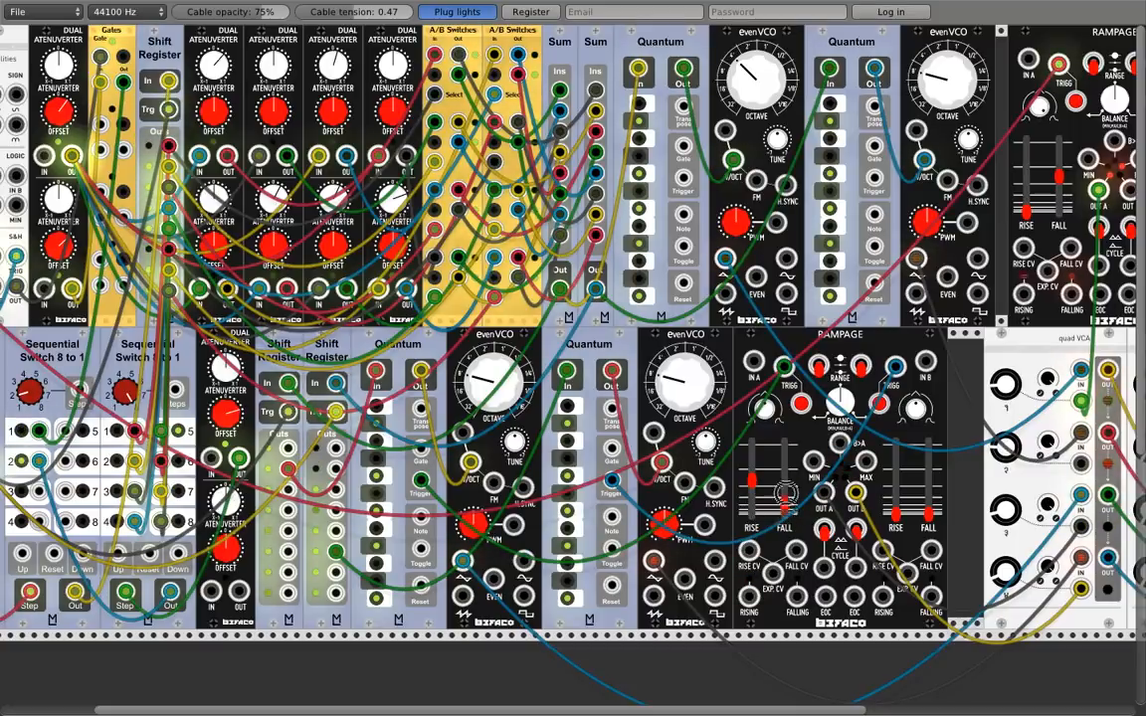
left_click_drag(786, 505, 786, 480)
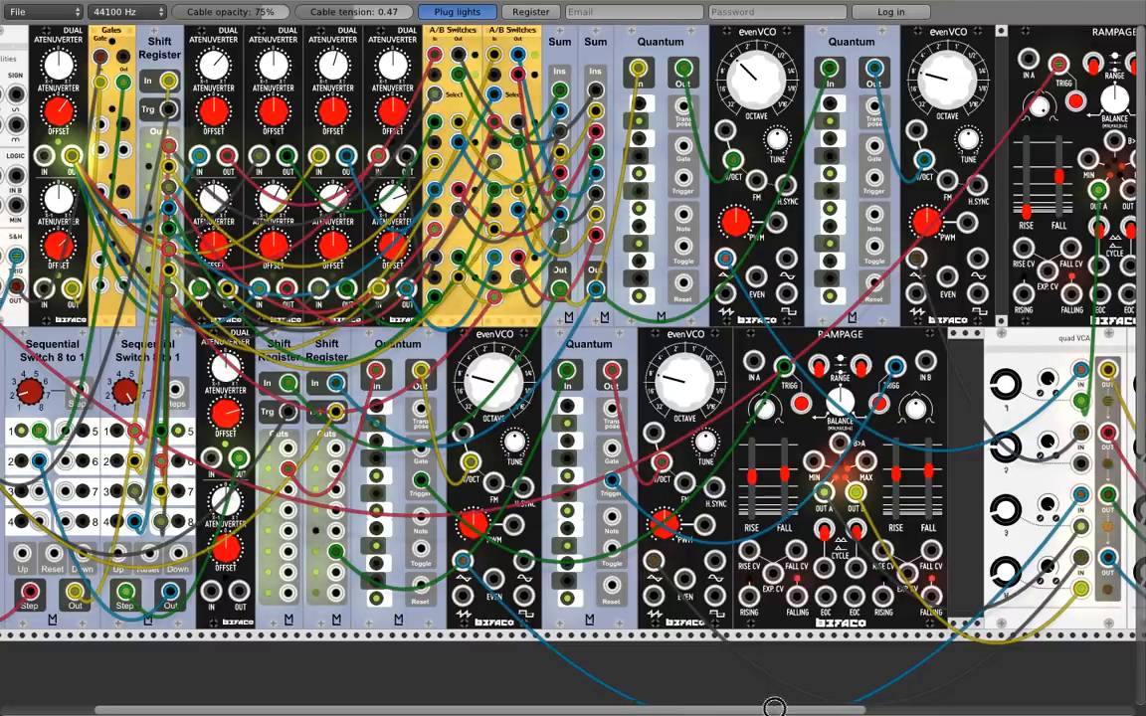
Examine the running patch from the clock, switches and shift registers through the four voices to the Rampages and quad VCA
scroll(769, 699, "left", 3)
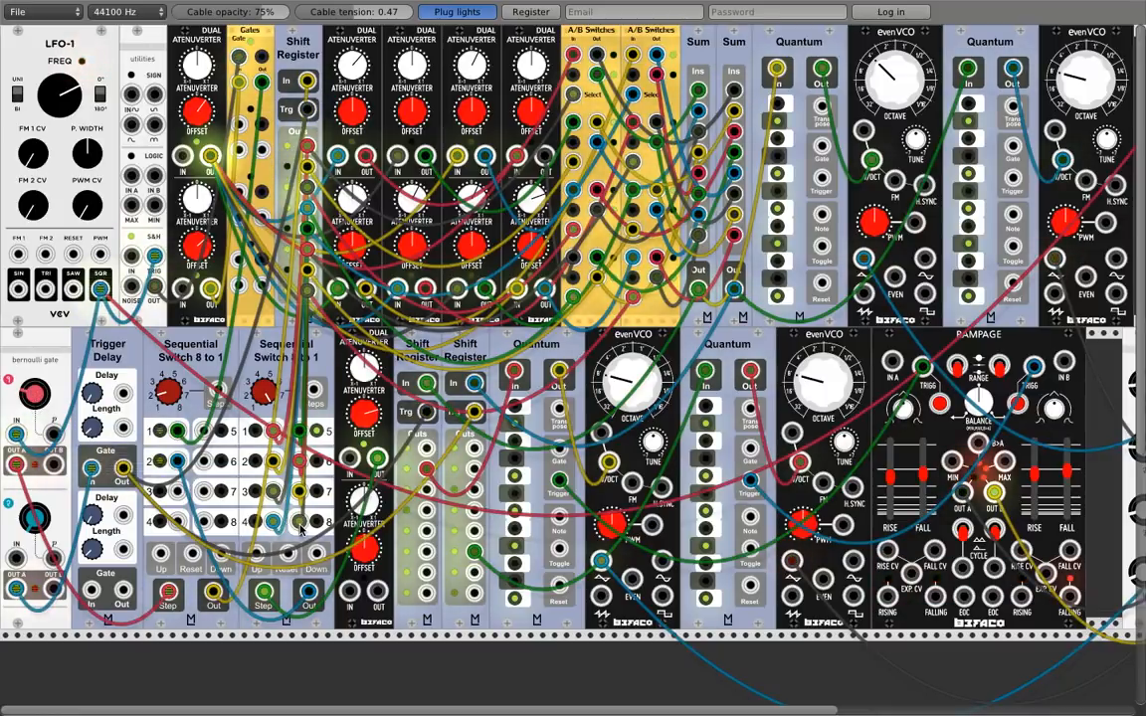
left_click_drag(419, 710, 450, 709)
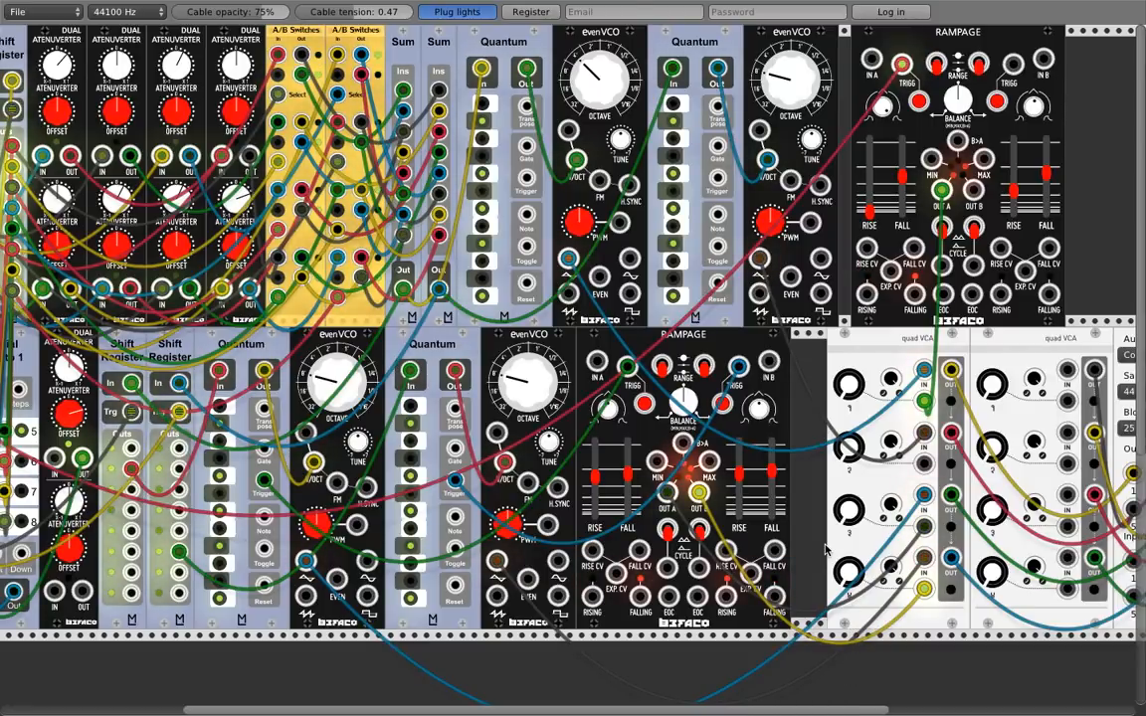
scroll(831, 712, "left", 5)
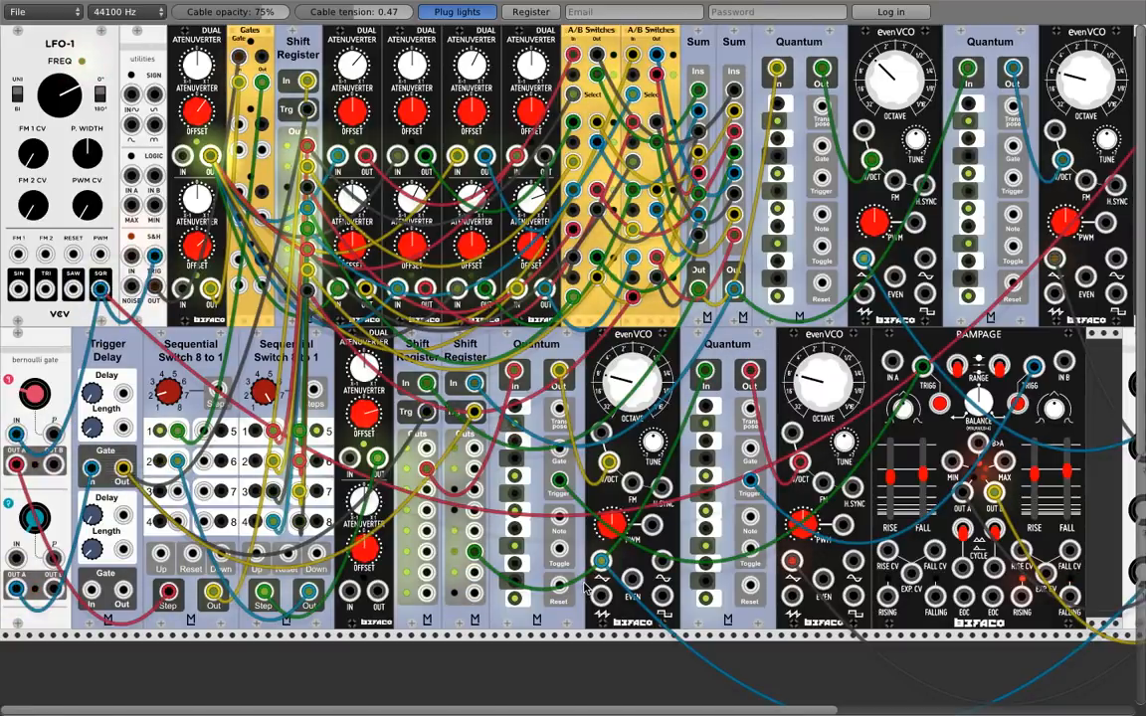
mouse_move(478, 554)
left_mouse_down()
mouse_move(428, 555)
mouse_move(471, 552)
left_mouse_up()
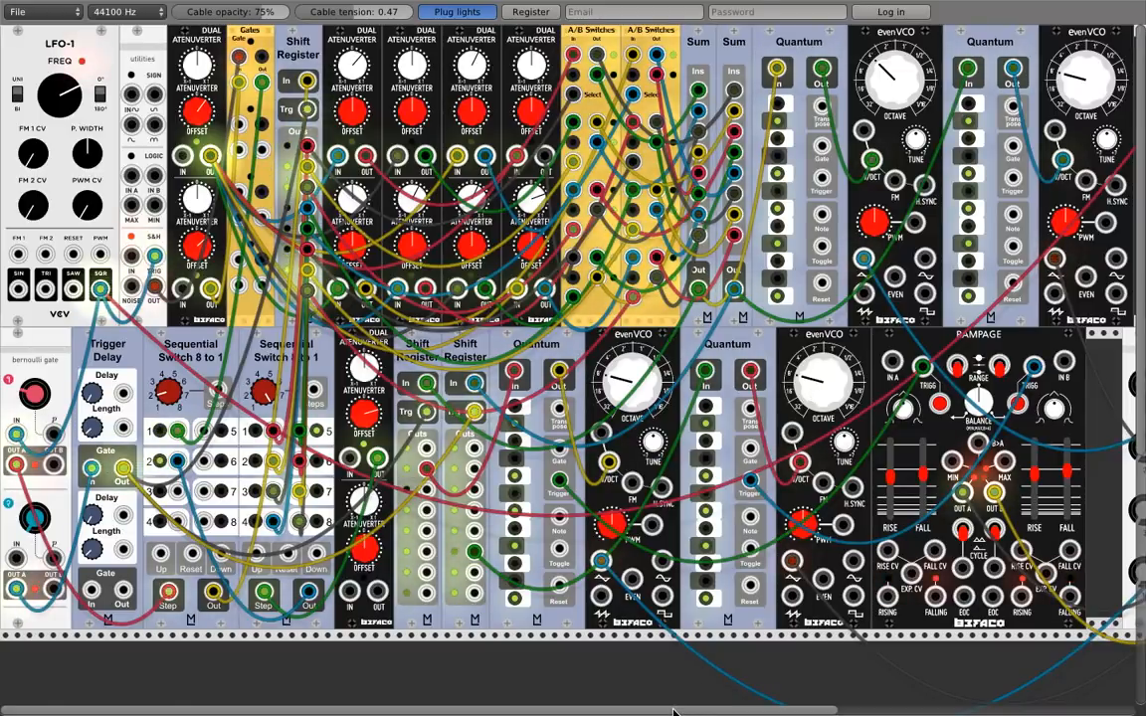
scroll(672, 708, "right", 5)
scroll(672, 708, "right", 2)
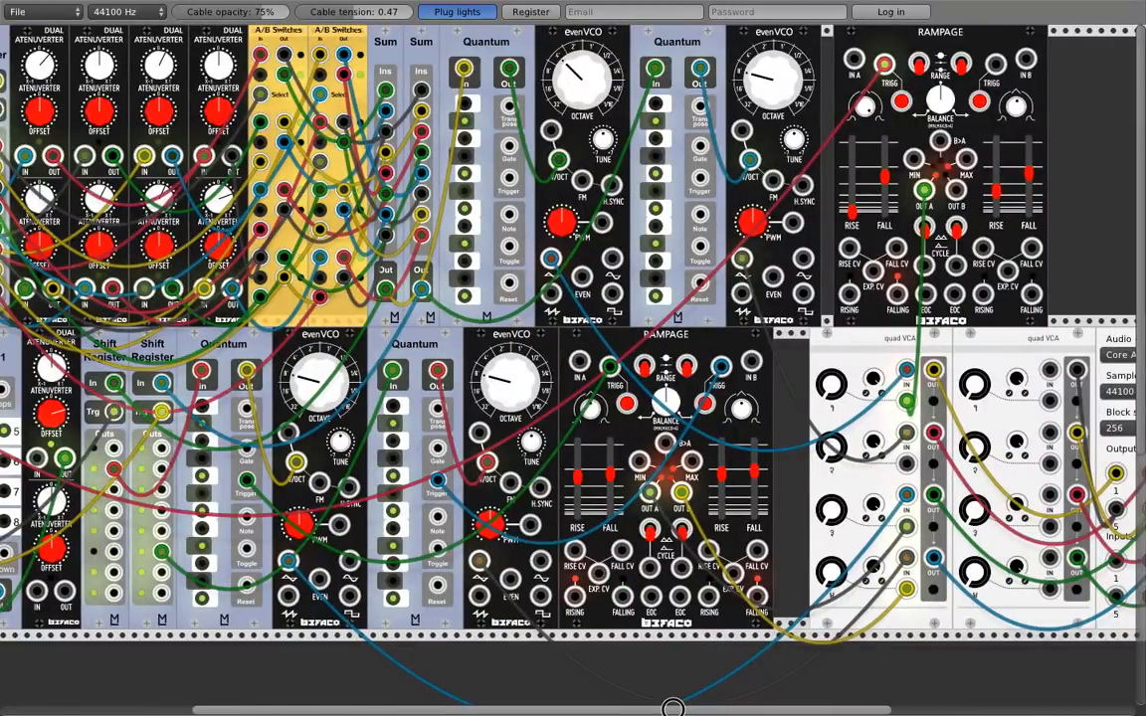
scroll(672, 708, "right", 1)
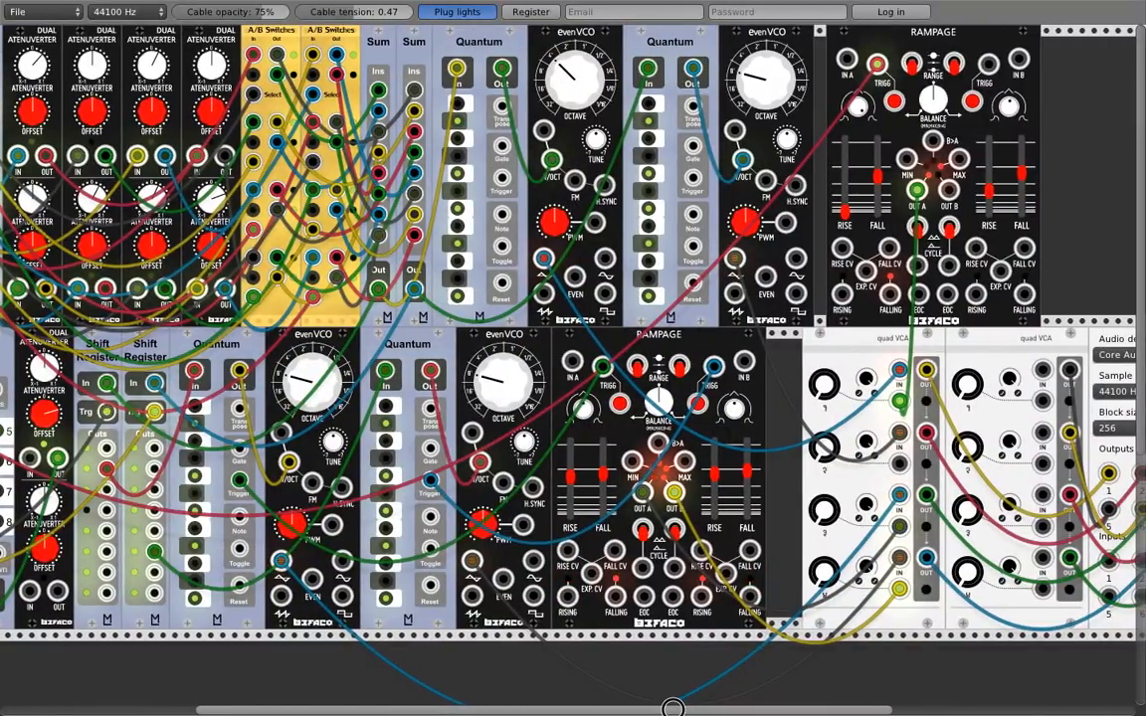
scroll(672, 708, "left", 6)
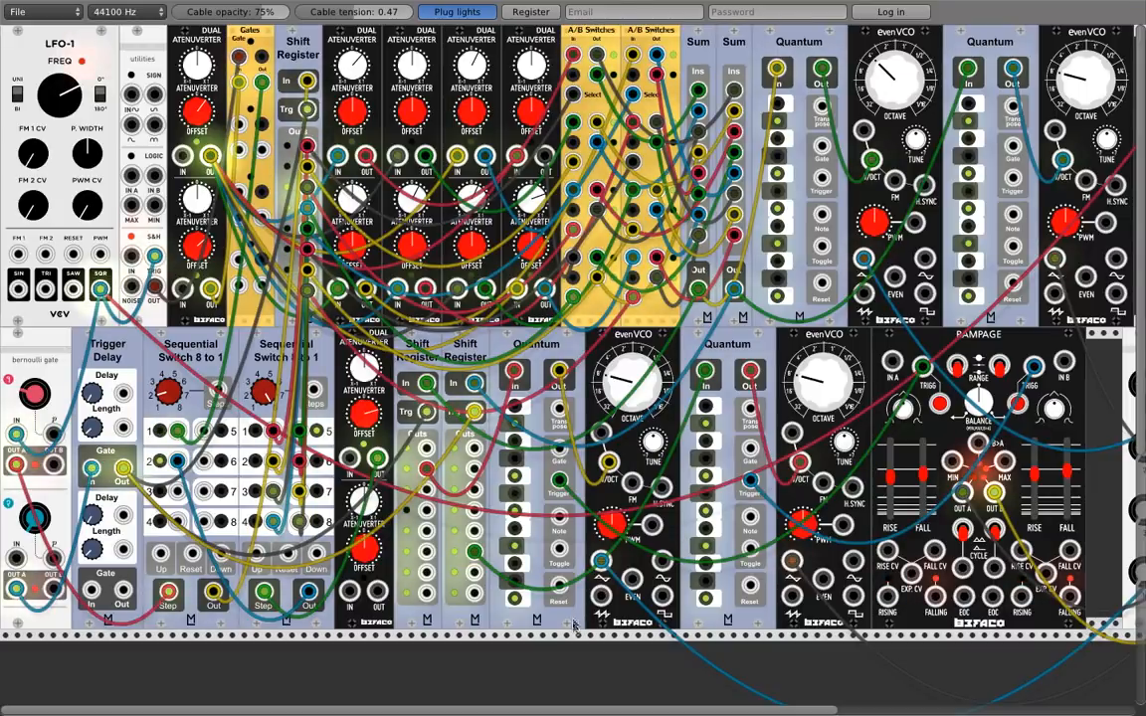
Shift the upper Rampage, second evenVCO and its Quantum along the row to open a gap after the first upper evenVCO
scroll(572, 708, "right", 6)
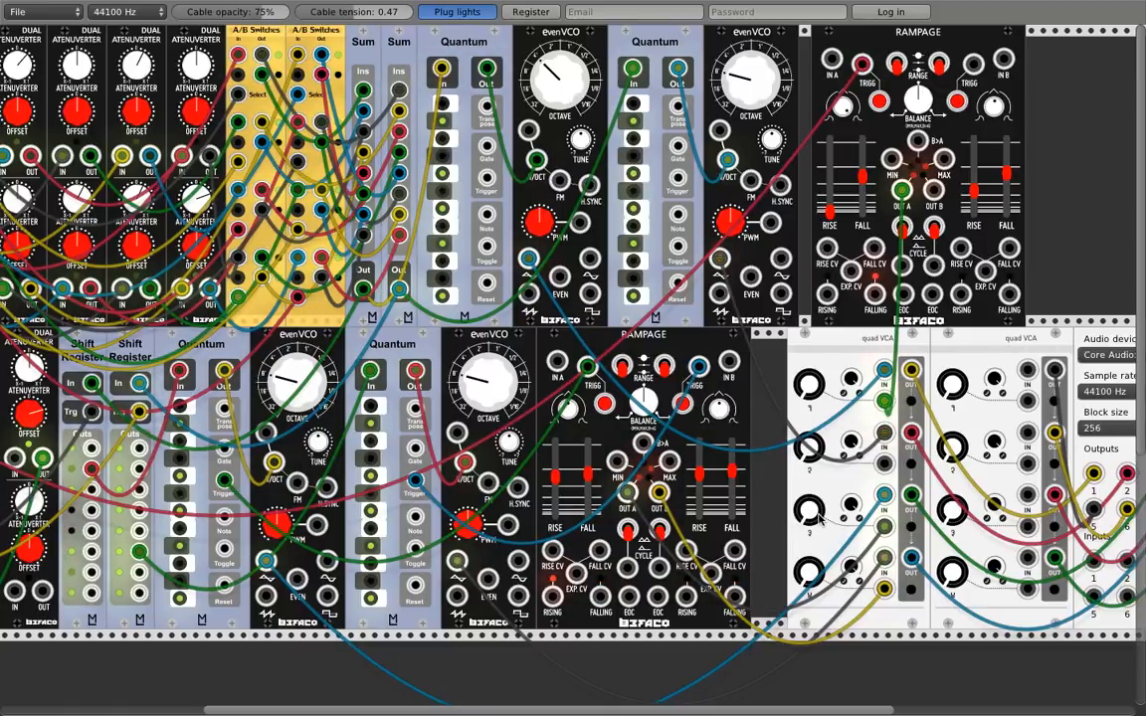
left_click_drag(848, 90, 933, 90)
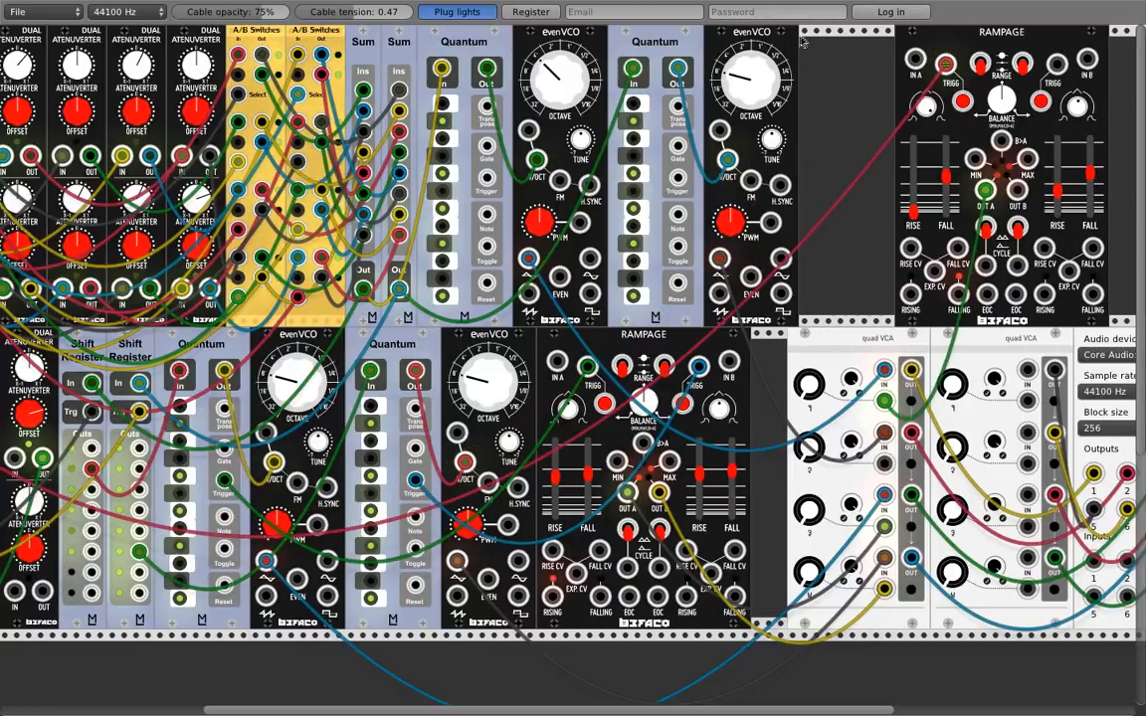
left_click_drag(778, 38, 883, 40)
left_click_drag(658, 47, 751, 47)
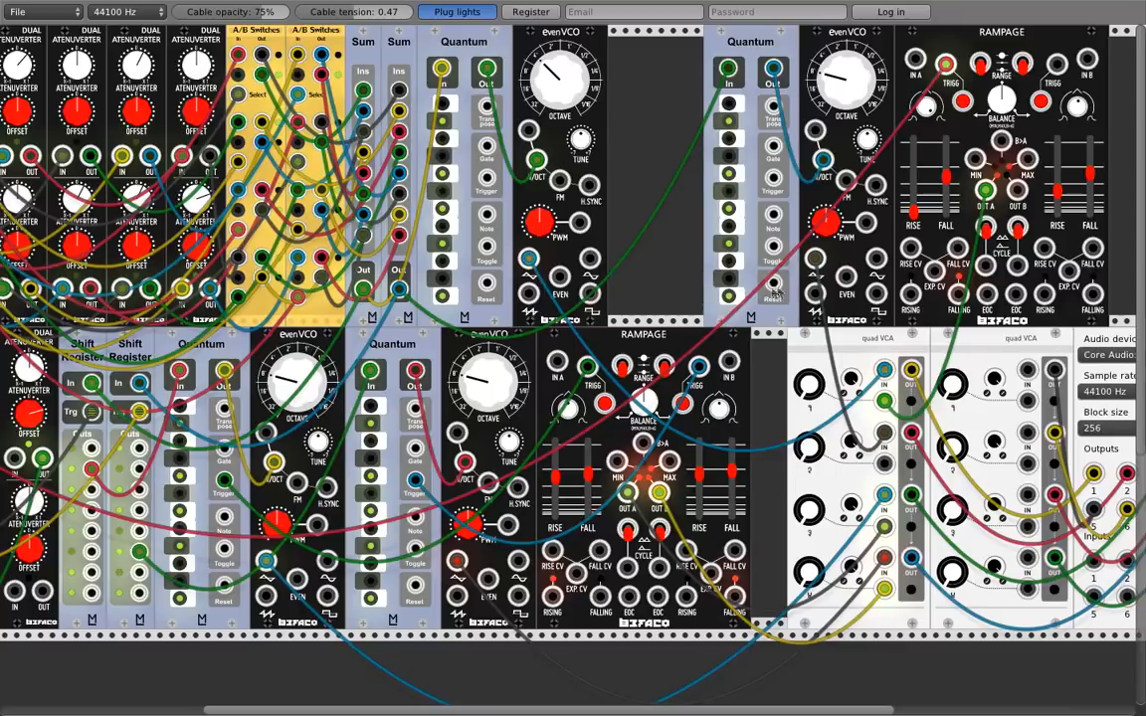
Patch the second upper Quantum's Trigger output to the upper Rampage's second TRIGG input and its OUT B to the quad VCA's second channel CV input
left_click_drag(779, 184, 946, 65)
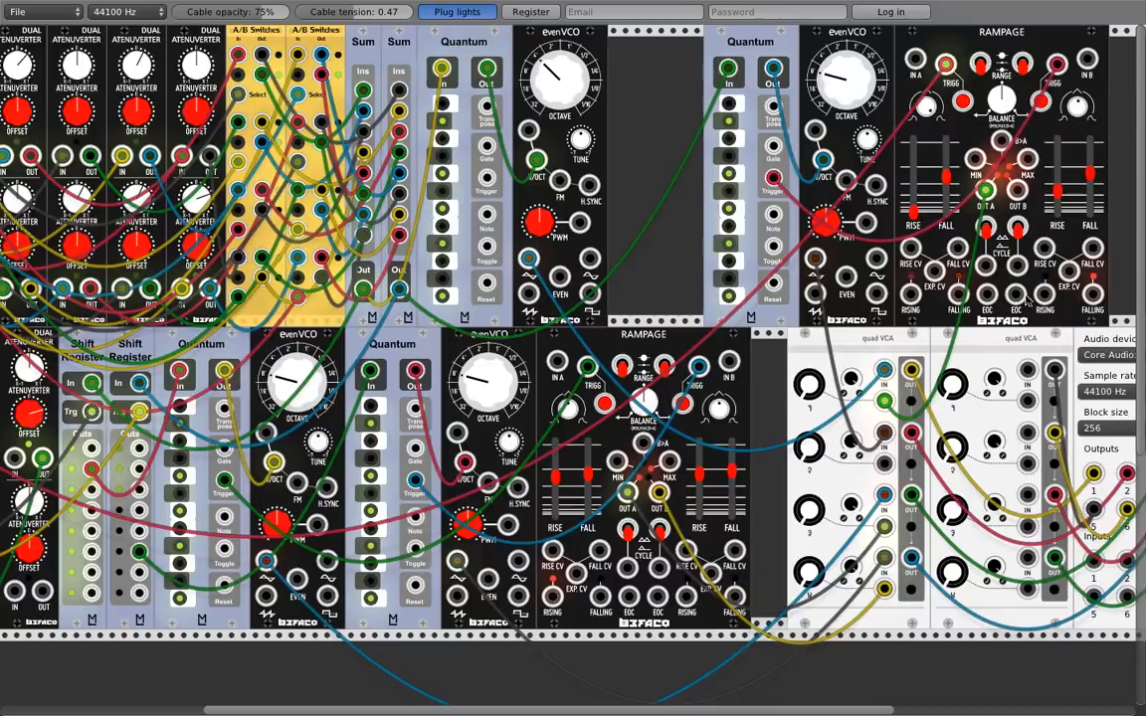
left_click_drag(1018, 192, 886, 463)
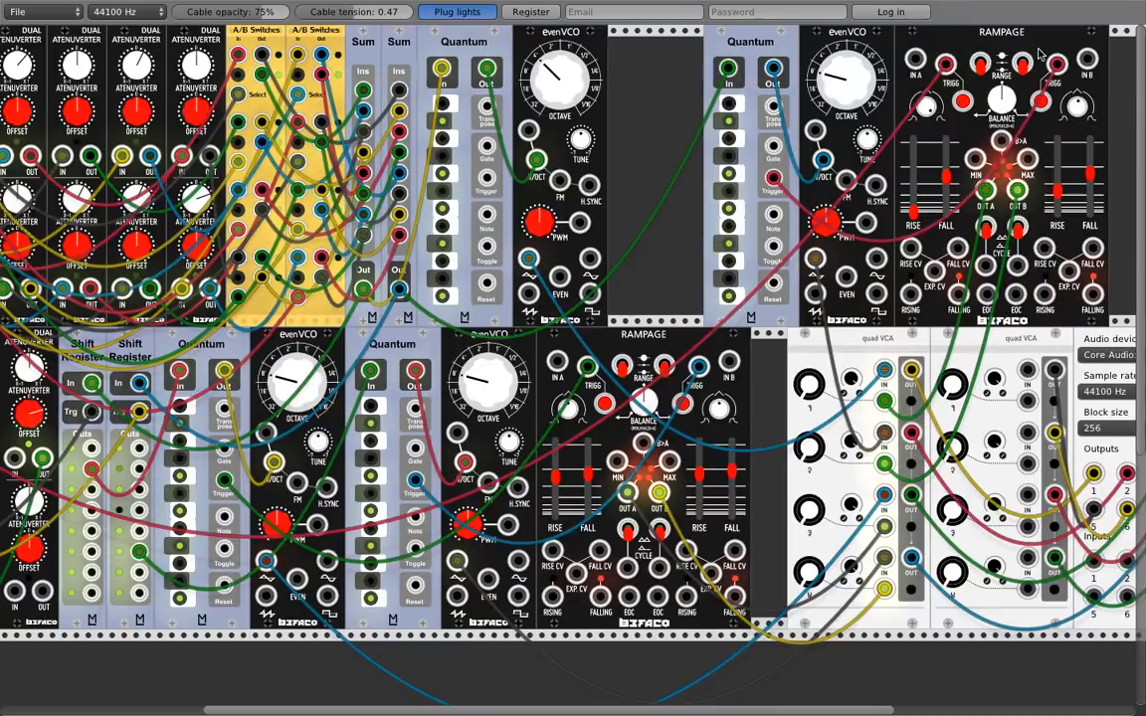
Widen the gap before the second upper Quantum and place an Audible Instruments Bernoulli Gate directly beside the first upper evenVCO
left_click_drag(880, 31, 976, 36)
left_click_drag(788, 38, 933, 42)
right_click(693, 63)
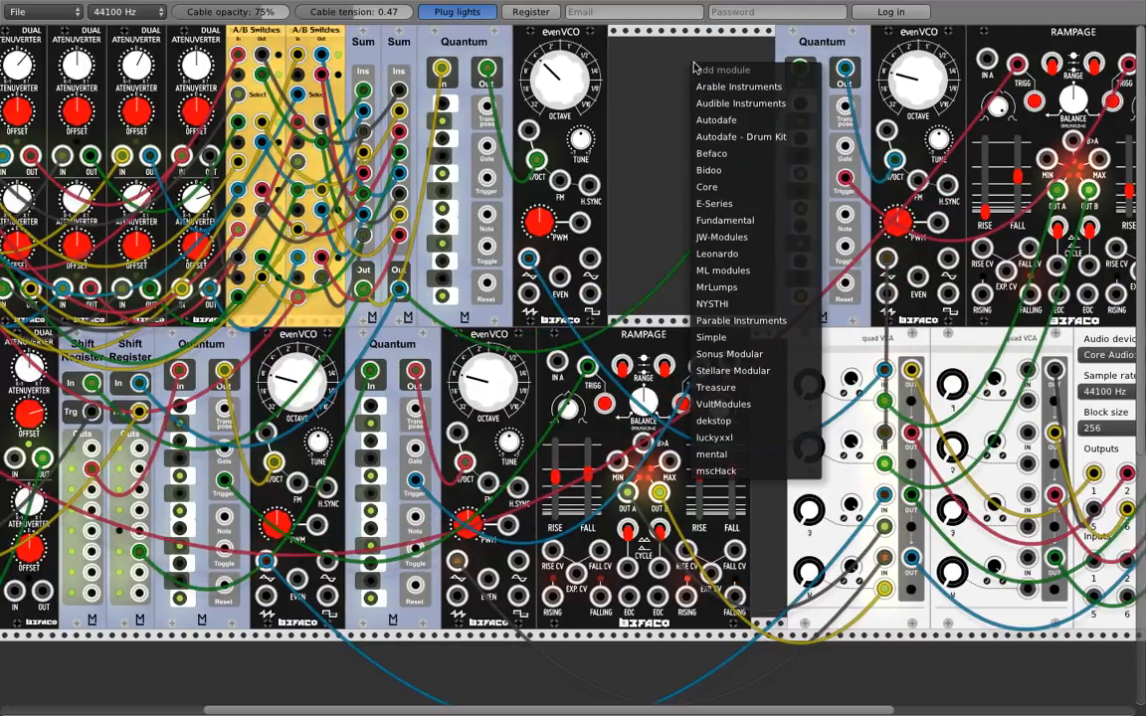
mouse_move(756, 104)
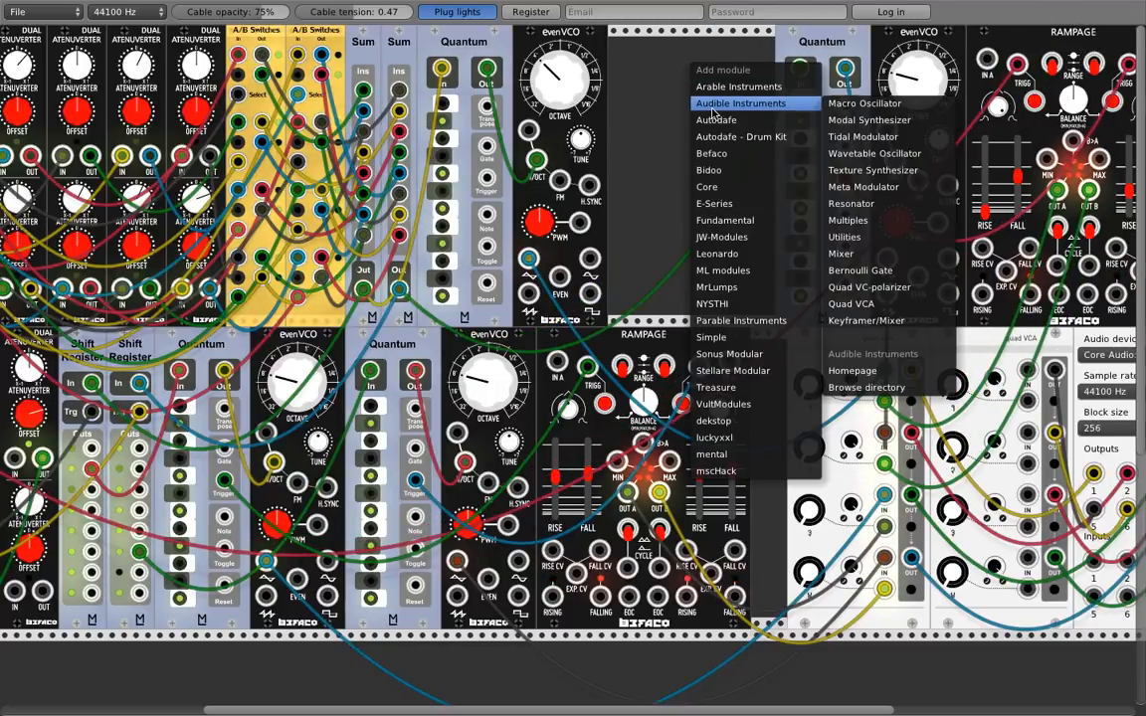
left_click(851, 273)
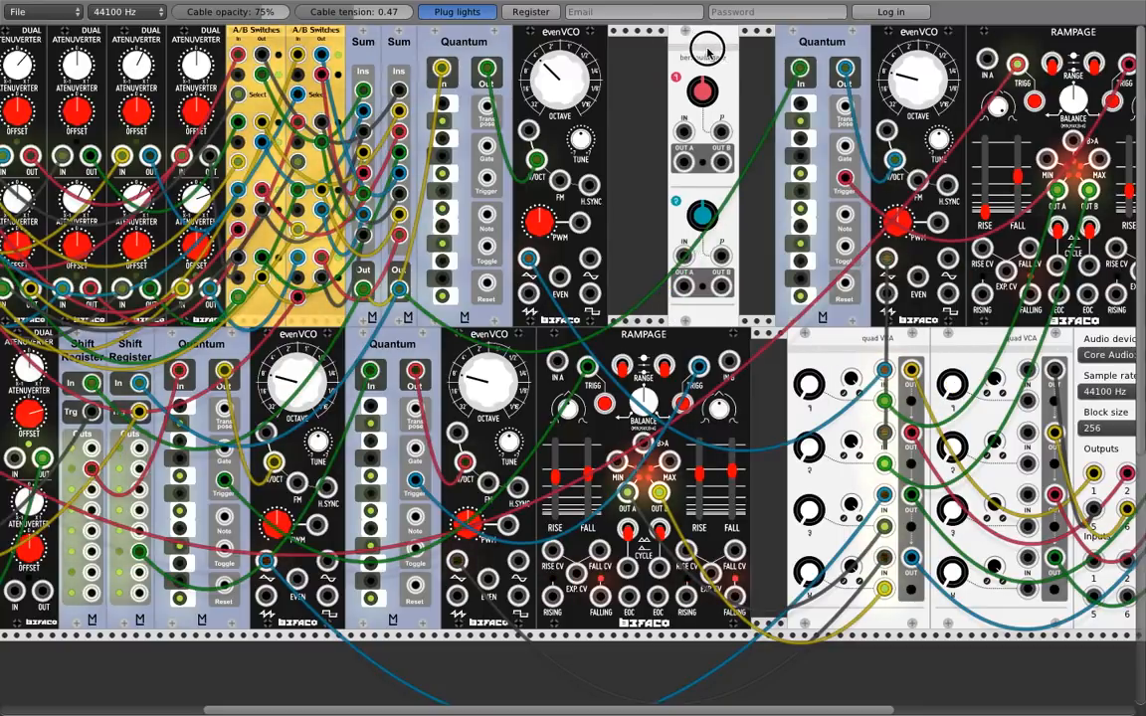
left_click_drag(706, 48, 649, 48)
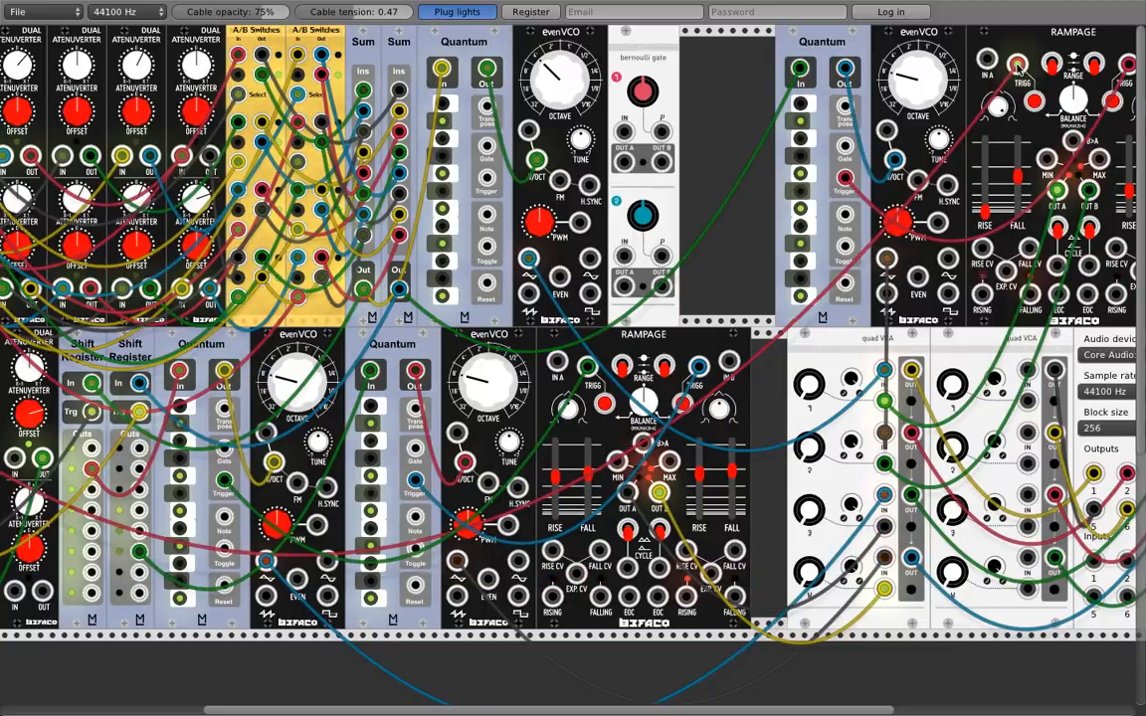
Route the upper Rampage's two trigger signals through the new Bernoulli gate's two IN jacks, with each OUT B feeding the matching TRIGG input
mouse_move(1018, 66)
left_mouse_down()
mouse_move(631, 132)
mouse_move(930, 50)
mouse_move(1014, 67)
left_mouse_up()
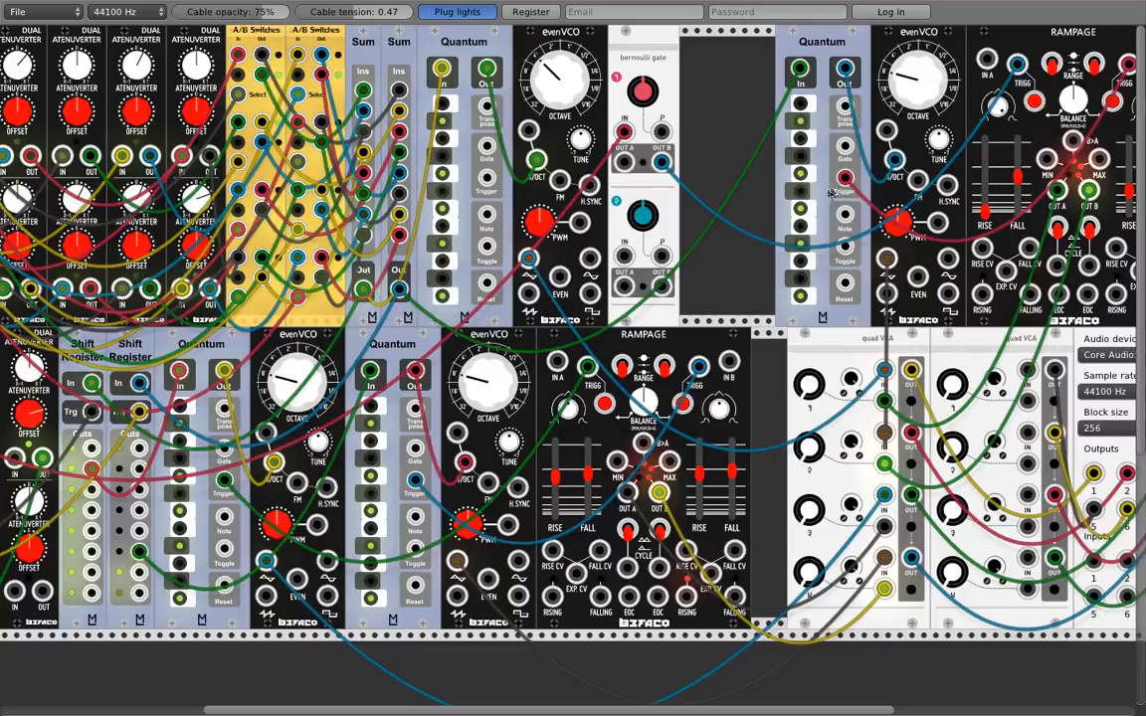
left_click_drag(844, 179, 661, 288)
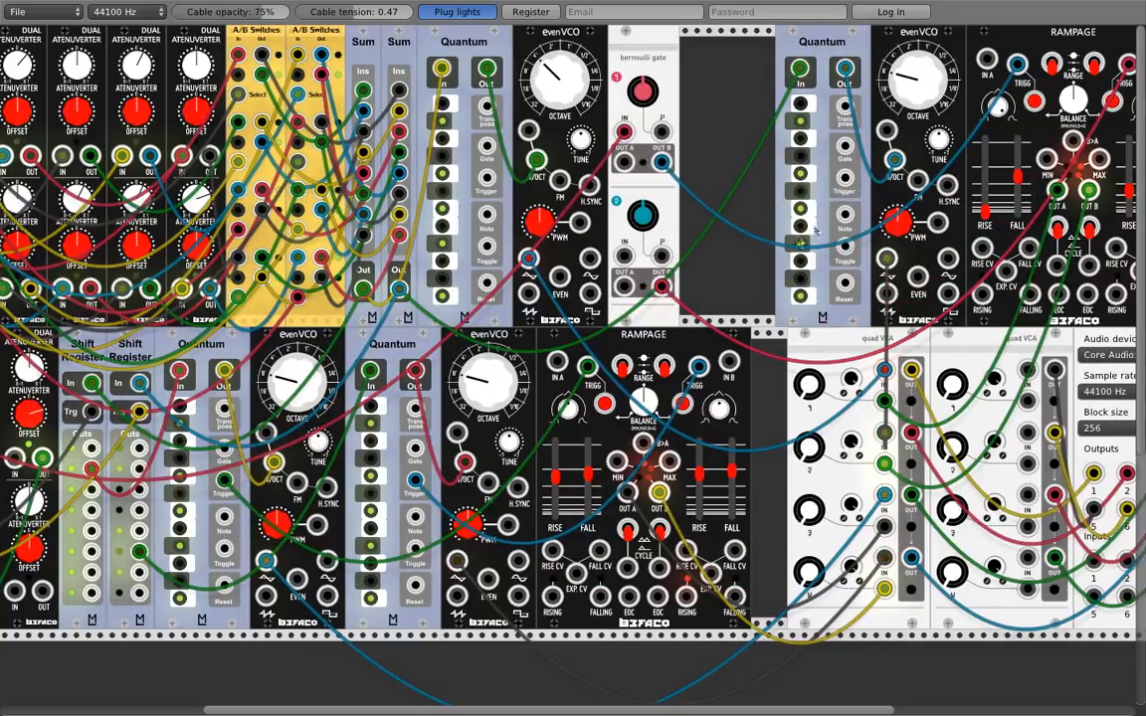
left_click_drag(844, 179, 801, 244)
left_click_drag(866, 220, 864, 225)
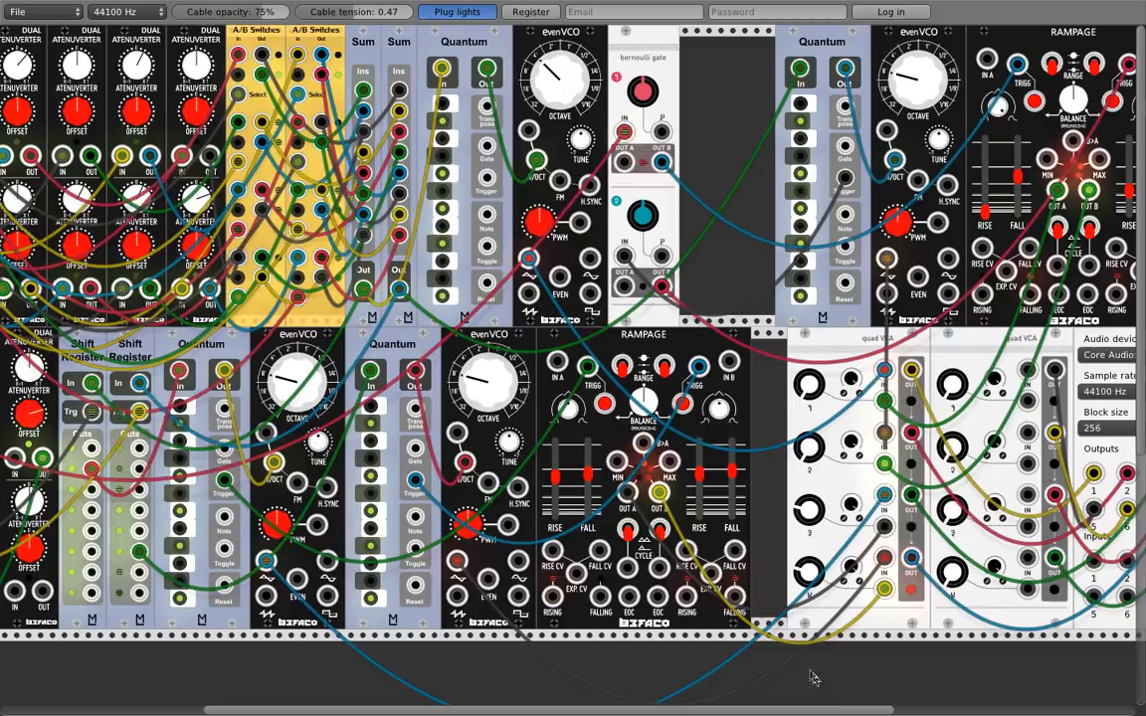
scroll(825, 705, "left", 5)
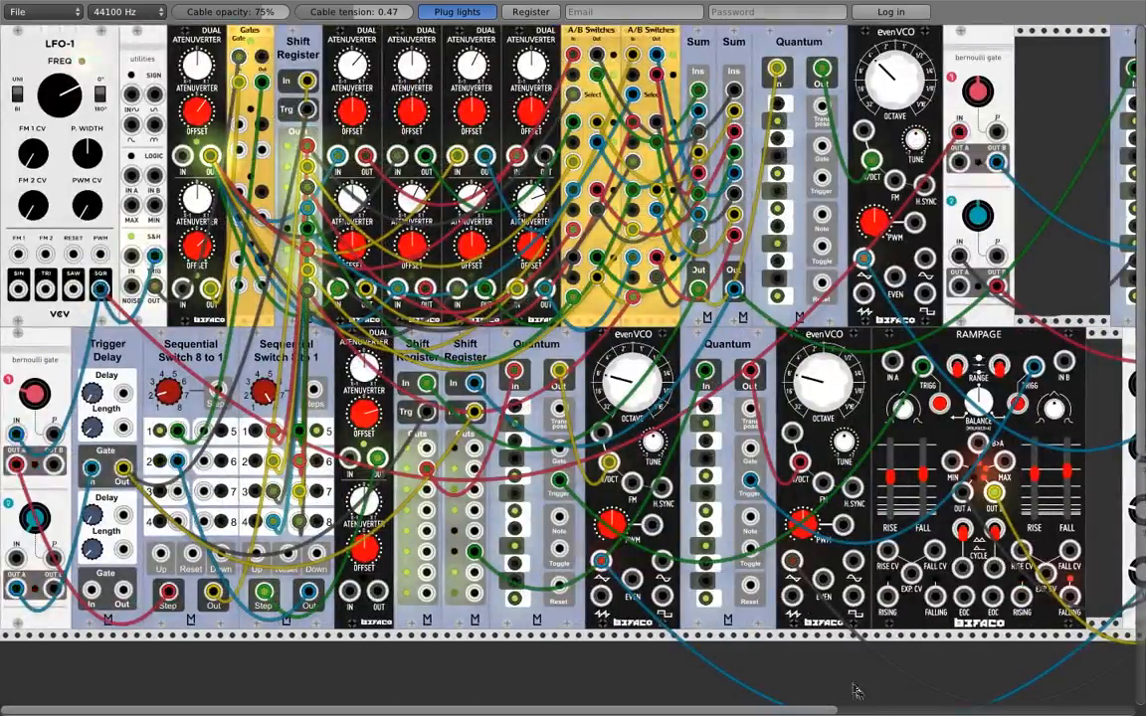
scroll(560, 705, "right", 8)
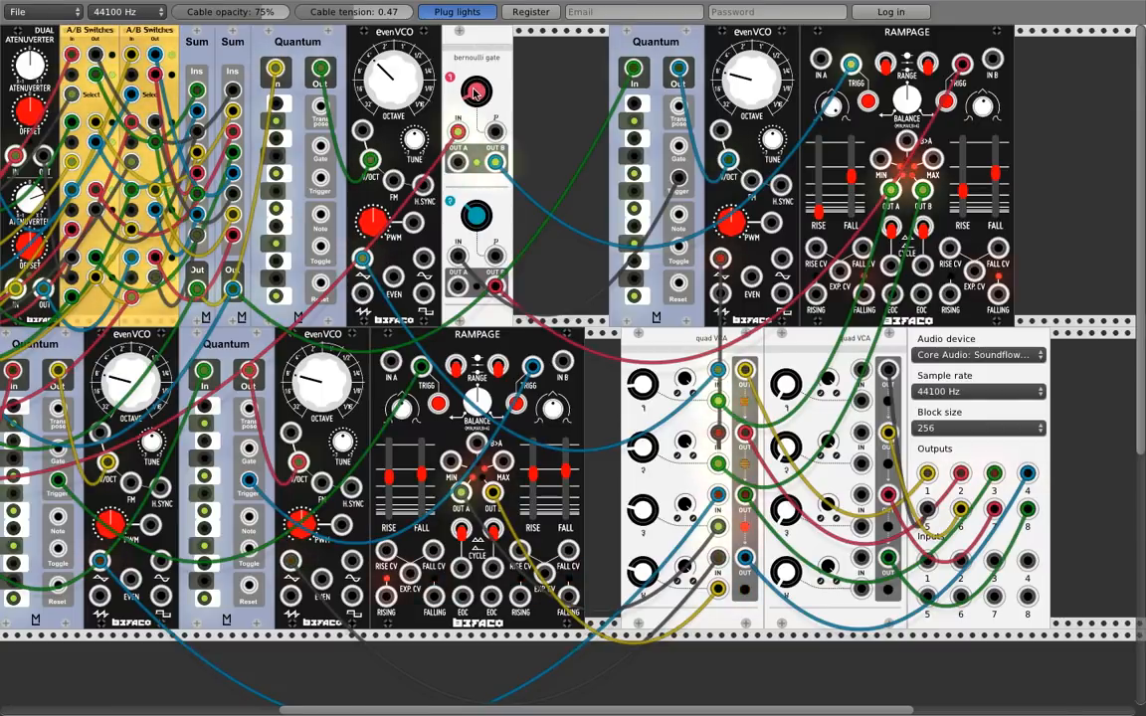
scroll(683, 709, "left", 10)
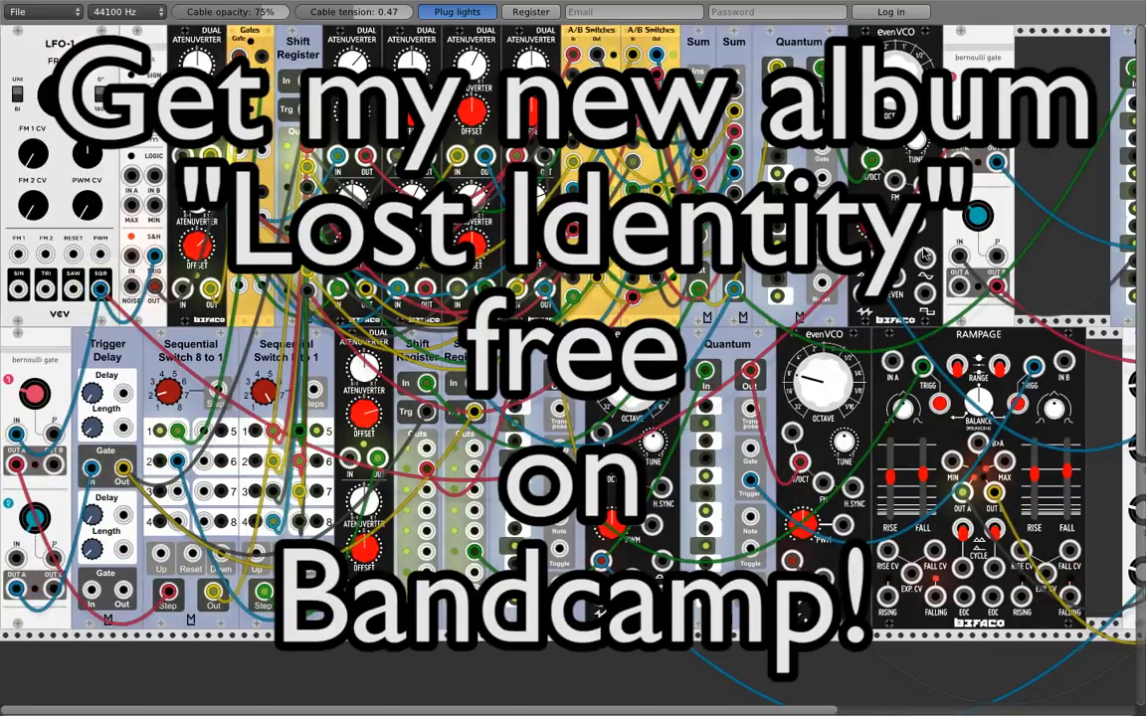
scroll(724, 693, "right", 10)
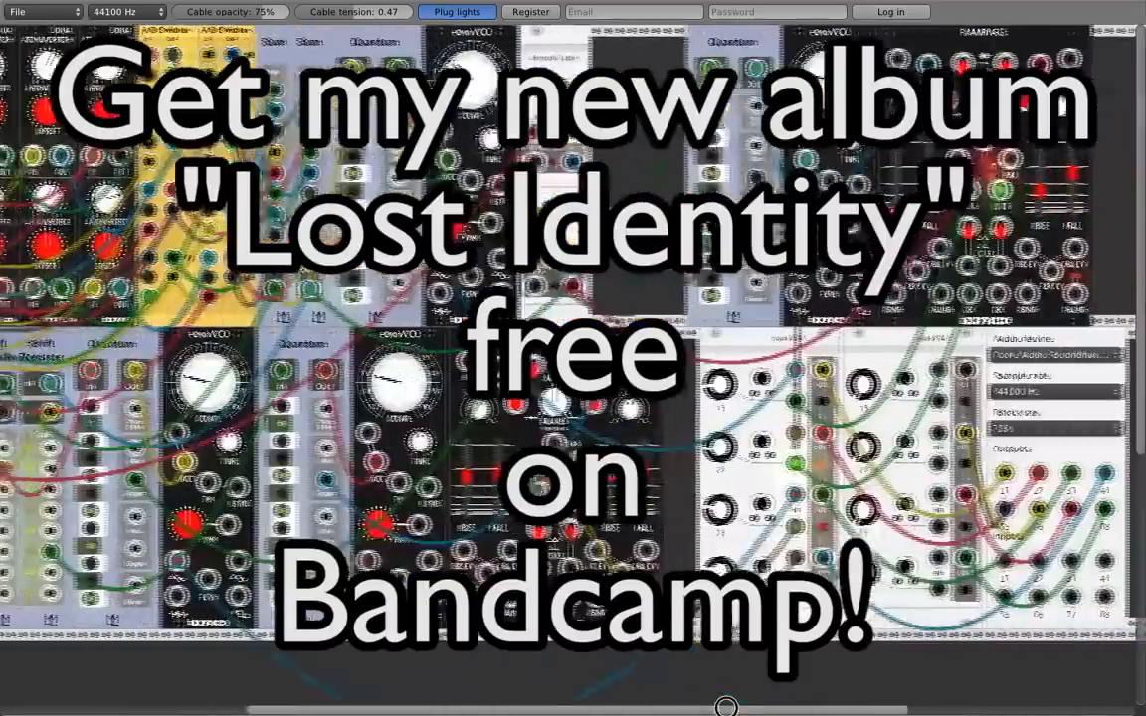